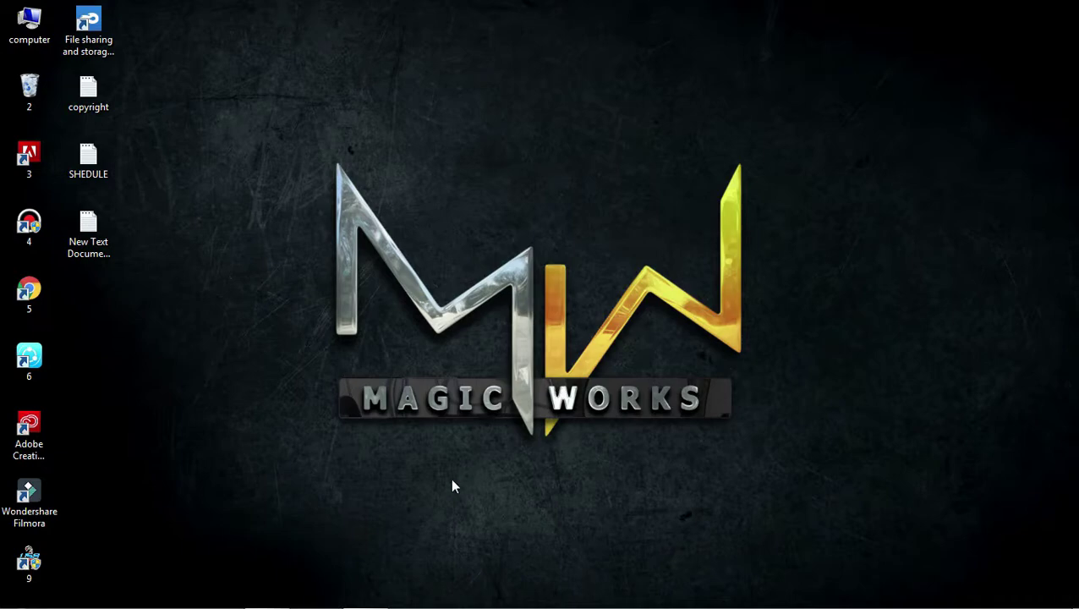
Step: Restore the Photoshop window showing the blank white Untitled-1 canvas
mouse_move(267, 605)
click(266, 592)
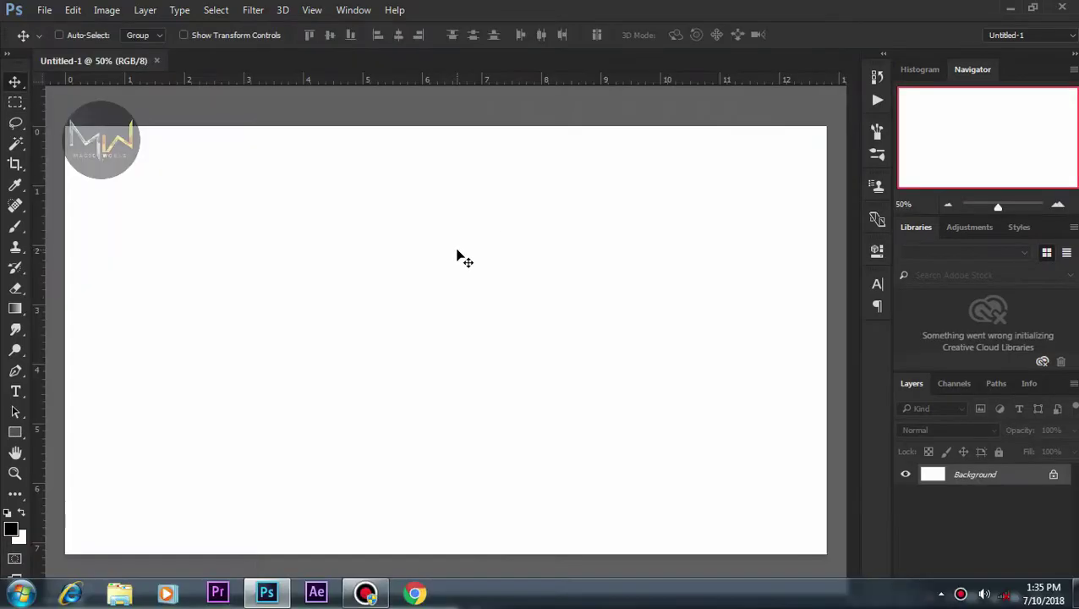
Step: Draw a tall black rectangle on the left of the canvas and rasterize its layer
click(16, 433)
drag(169, 265, 211, 385)
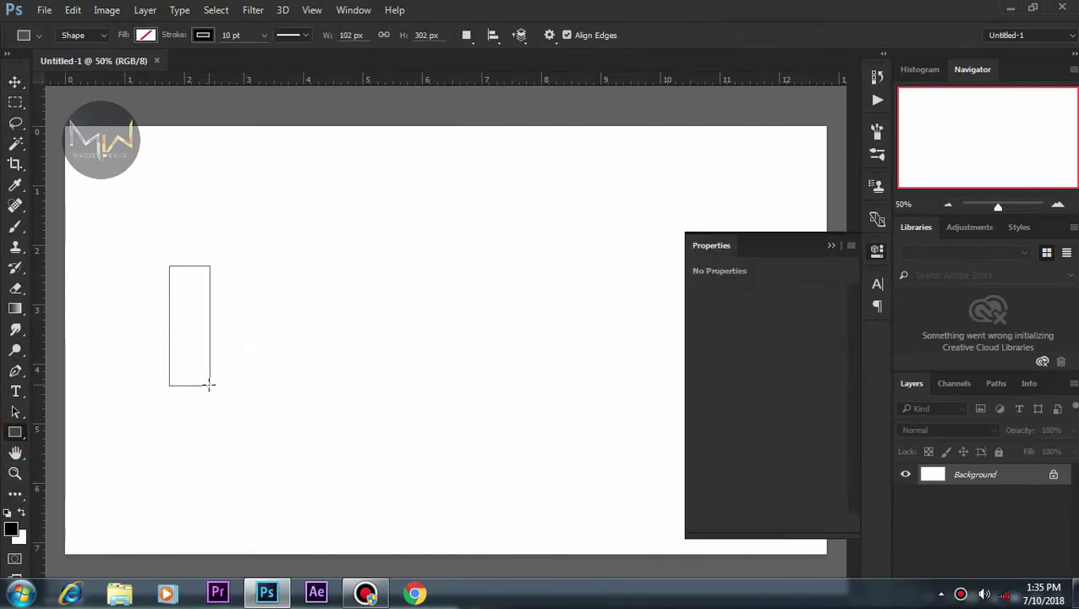
key(v)
click(832, 245)
right_click(973, 474)
click(693, 316)
Step: Widen the rectangle to about 341% and stretch its bottom edge lower
key(ctrl+t)
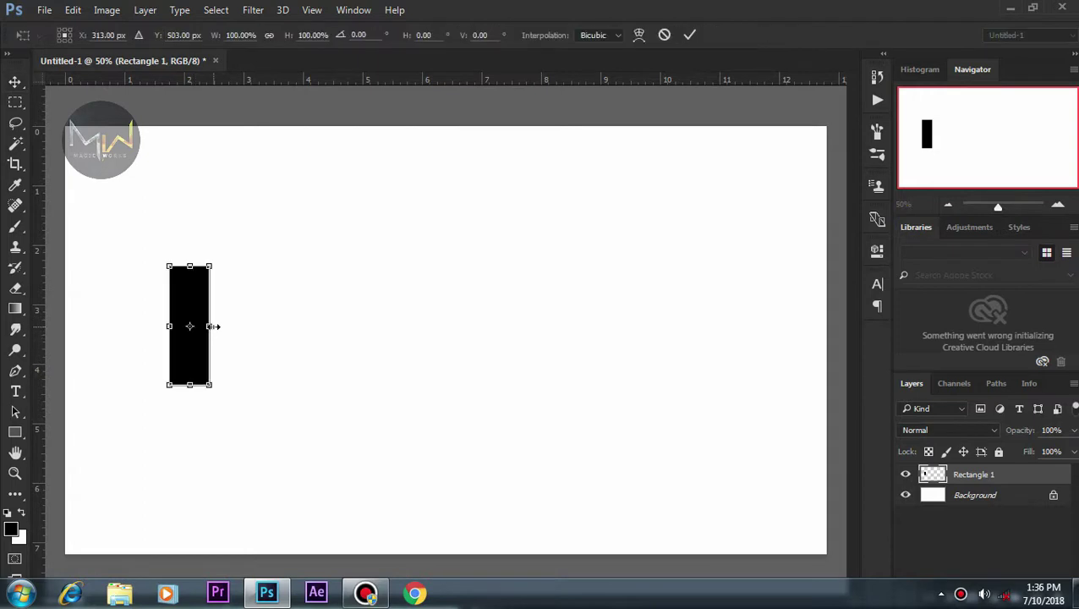
drag(211, 326, 308, 326)
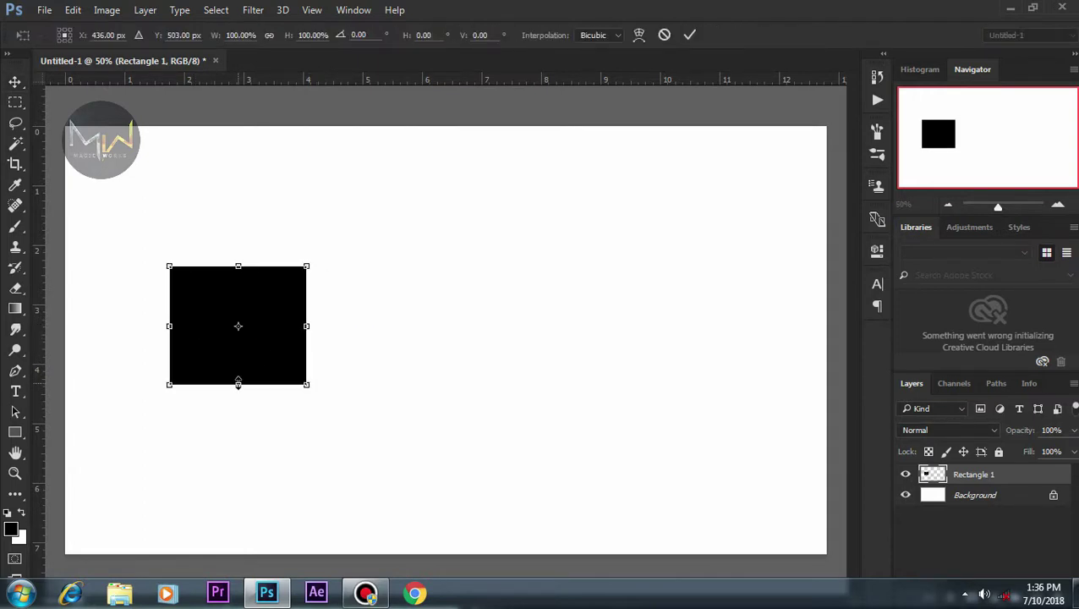
drag(238, 385, 239, 420)
key(Return)
key(z)
key(ctrl+plus)
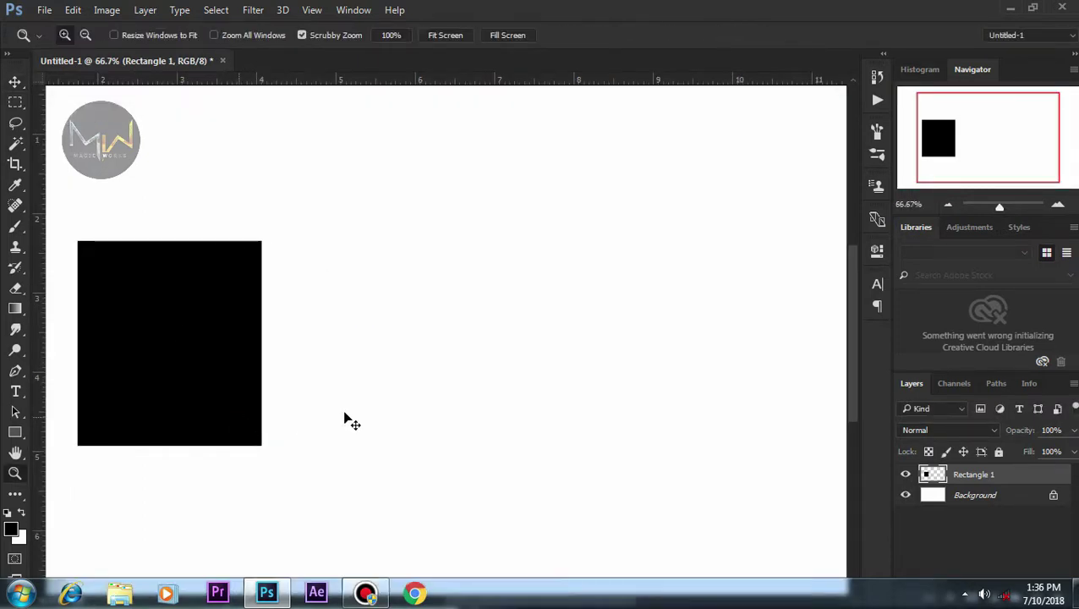
click(389, 347)
Step: Add vertical guides at about 2.43 in and 3 in plus a horizontal guide across the rectangle
drag(253, 327, 449, 336)
key(v)
drag(40, 155, 278, 145)
key(ctrl+minus)
drag(334, 173, 330, 174)
drag(37, 267, 379, 264)
mouse_move(419, 82)
mouse_down()
mouse_move(451, 366)
mouse_move(450, 356)
mouse_up()
Step: Delete the strip between the vertical guides above the horizontal guide, forming a U
key(m)
mouse_move(330, 191)
mouse_down()
mouse_move(356, 409)
mouse_move(378, 355)
mouse_up()
key(Delete)
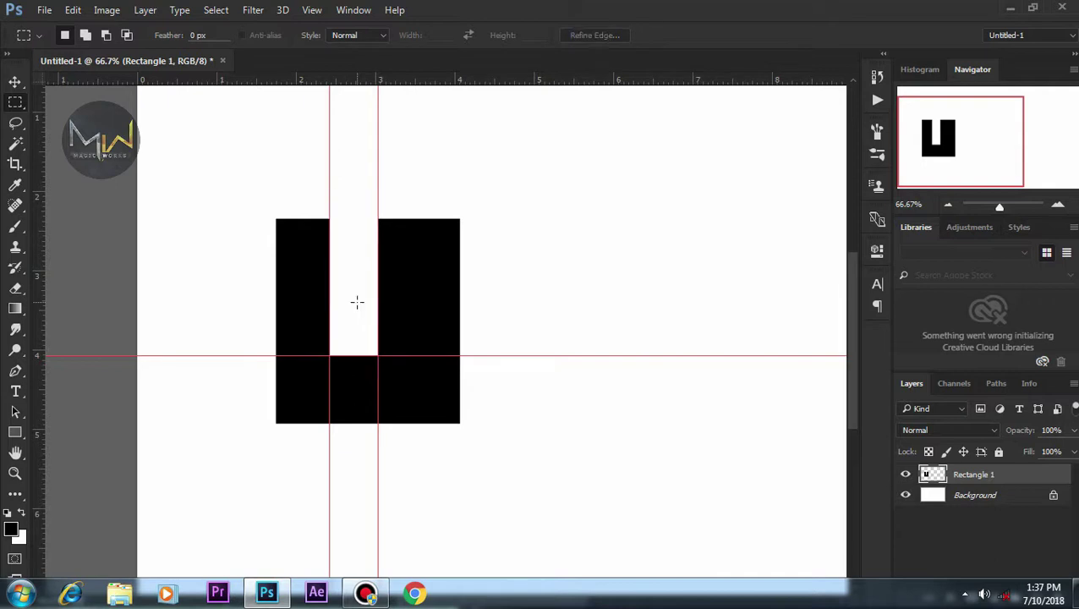
Step: Duplicate the U layer, hide the Rectangle 1 copy, and keep Rectangle 1 selected
key(v)
key(ctrl+j)
click(906, 475)
click(953, 499)
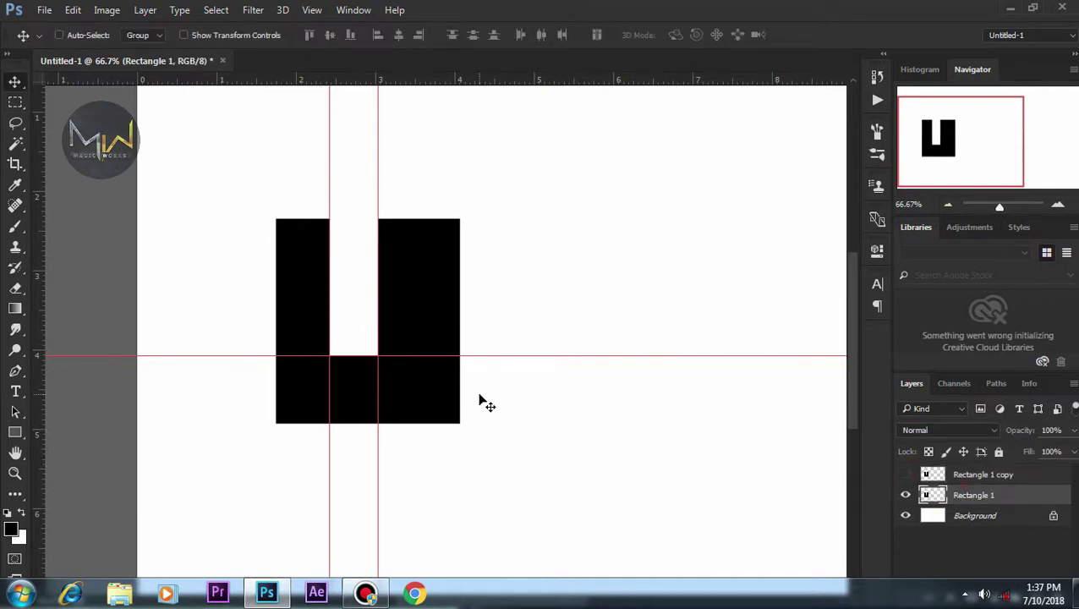
key(z)
click(438, 387)
Step: Add a horizontal guide near the U's base and round off its lower-left corner
key(p)
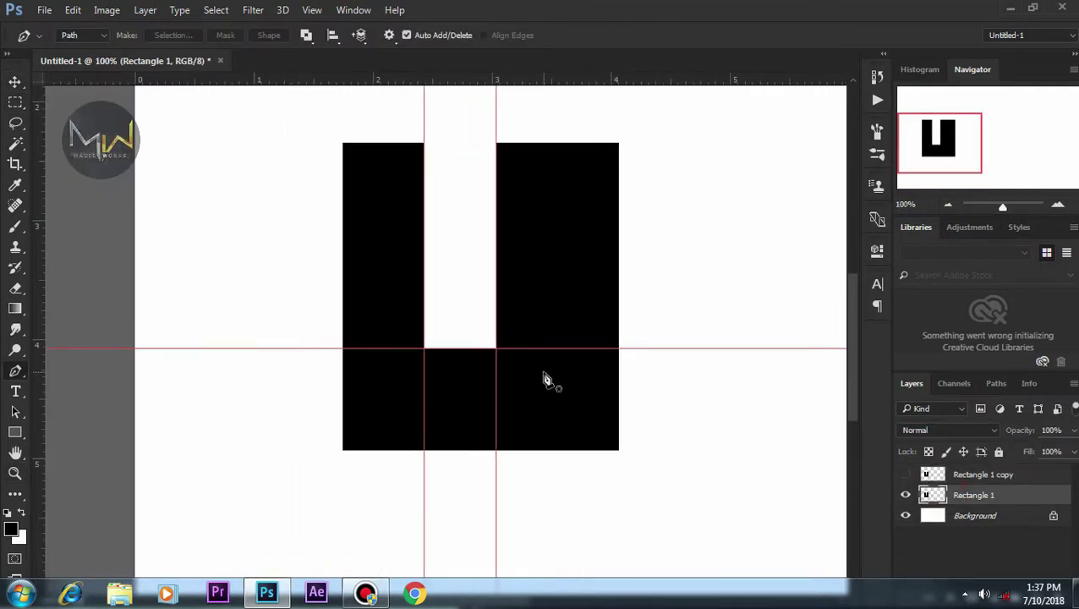
key(v)
drag(482, 81, 472, 425)
key(p)
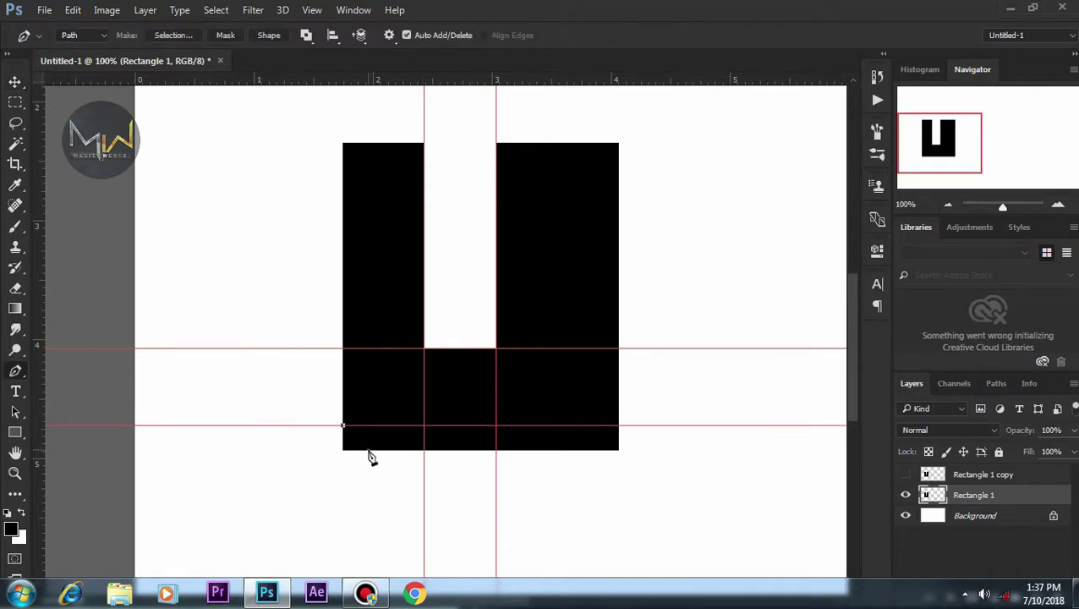
click(296, 511)
click(342, 425)
right_click(320, 457)
click(397, 116)
click(630, 161)
key(Delete)
Step: Round off the U's lower-right corner with a curved path selection
click(665, 500)
click(619, 426)
right_click(609, 467)
click(612, 116)
click(641, 164)
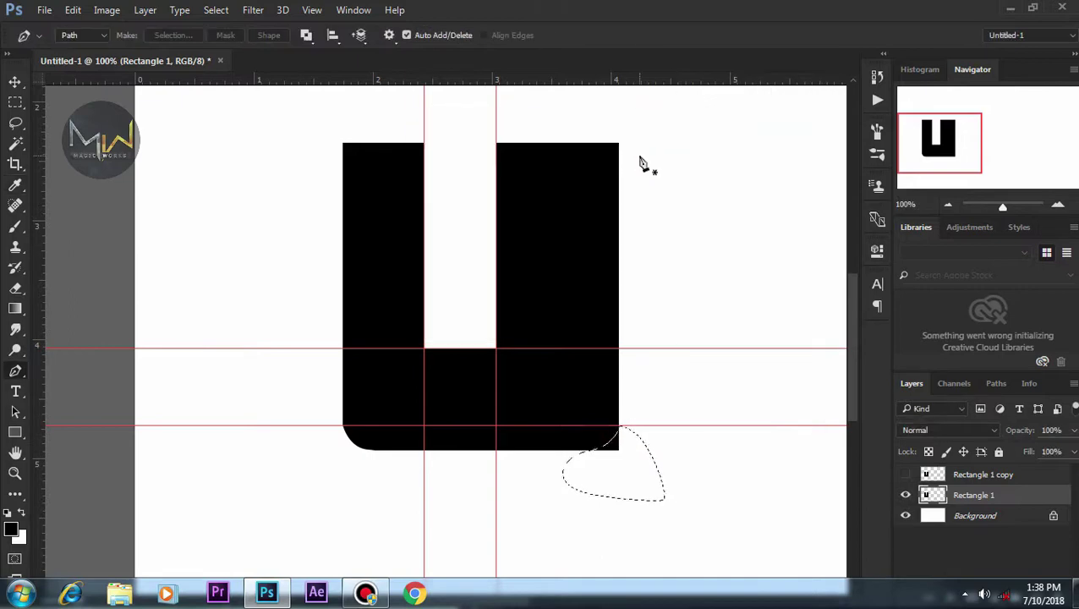
key(v)
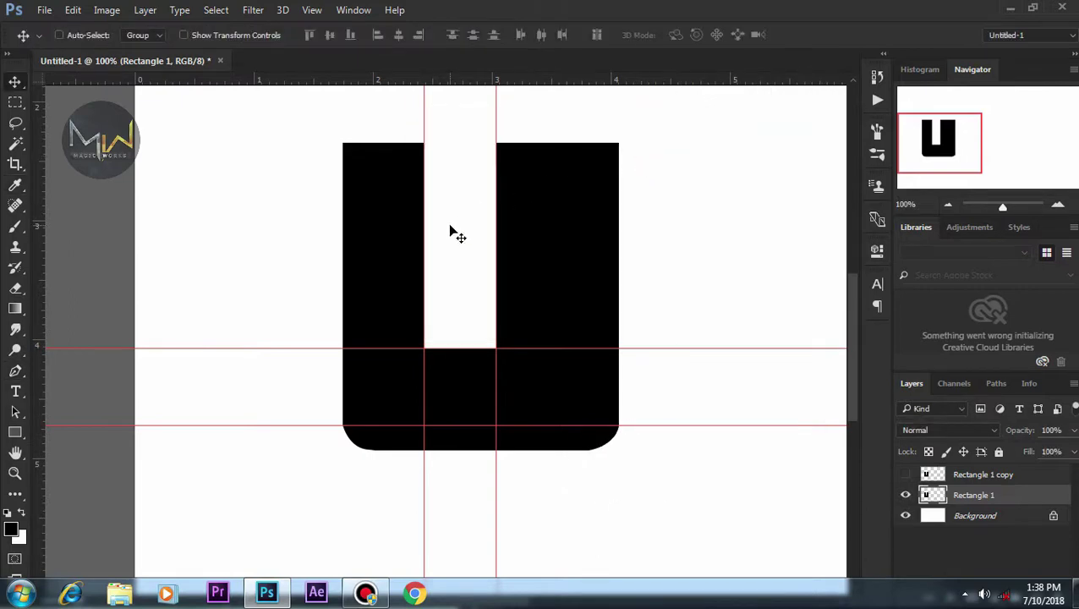
Step: On the Rectangle 1 copy, cut a circular bite centred on the slot's right edge
click(978, 475)
click(905, 475)
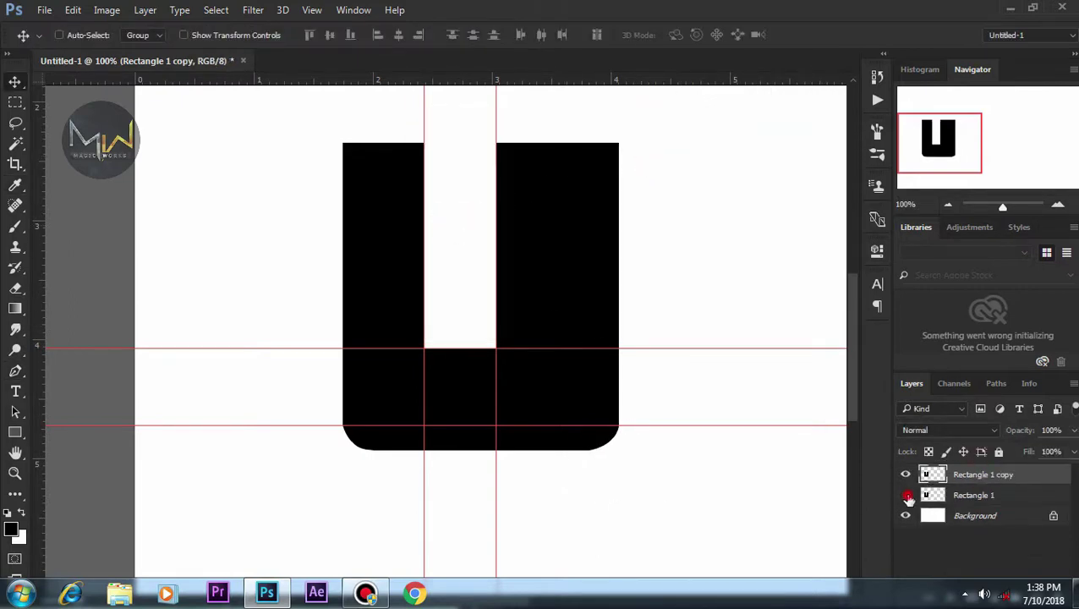
click(81, 120)
drag(258, 157, 349, 250)
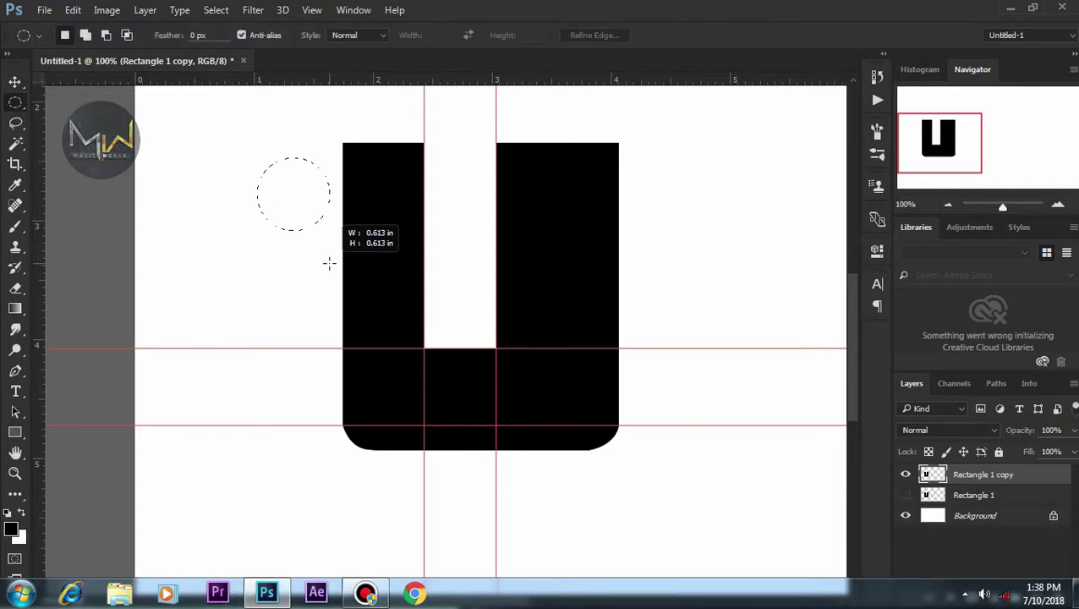
drag(313, 217, 497, 197)
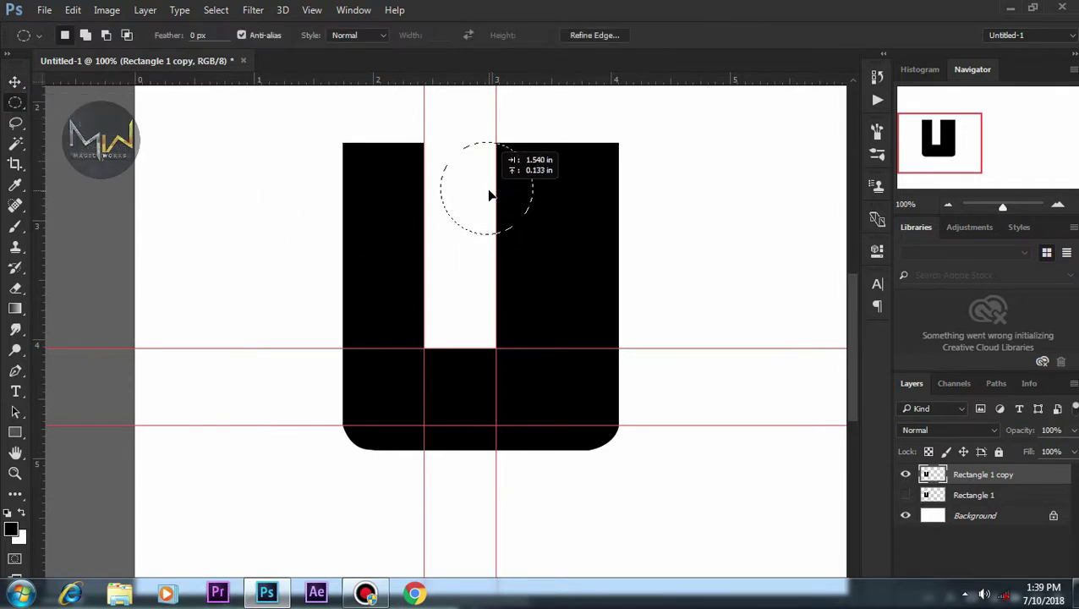
drag(498, 196, 501, 198)
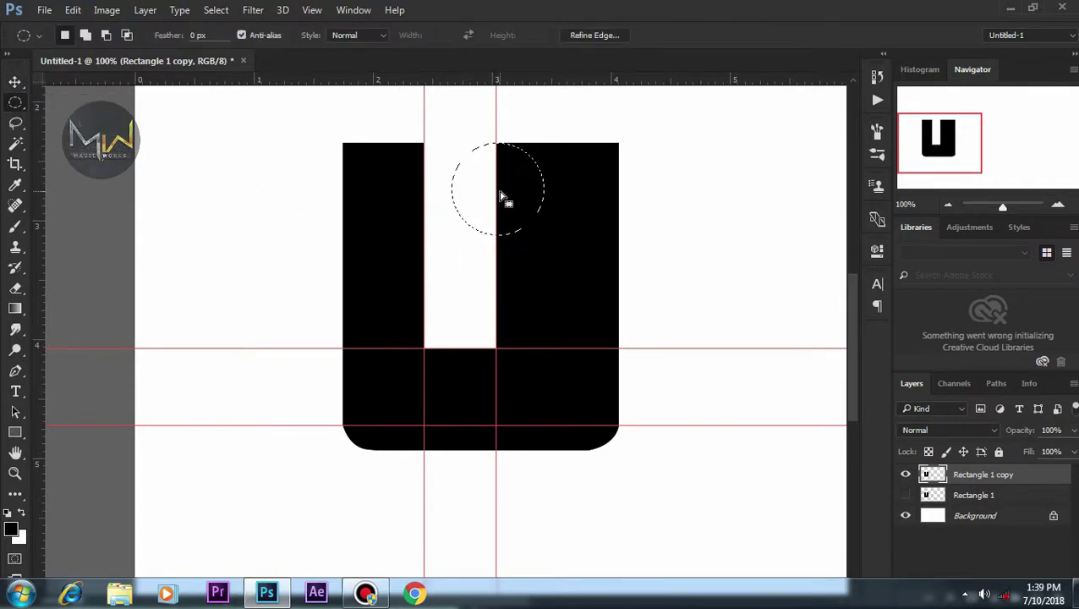
key(z)
key(ctrl+minus)
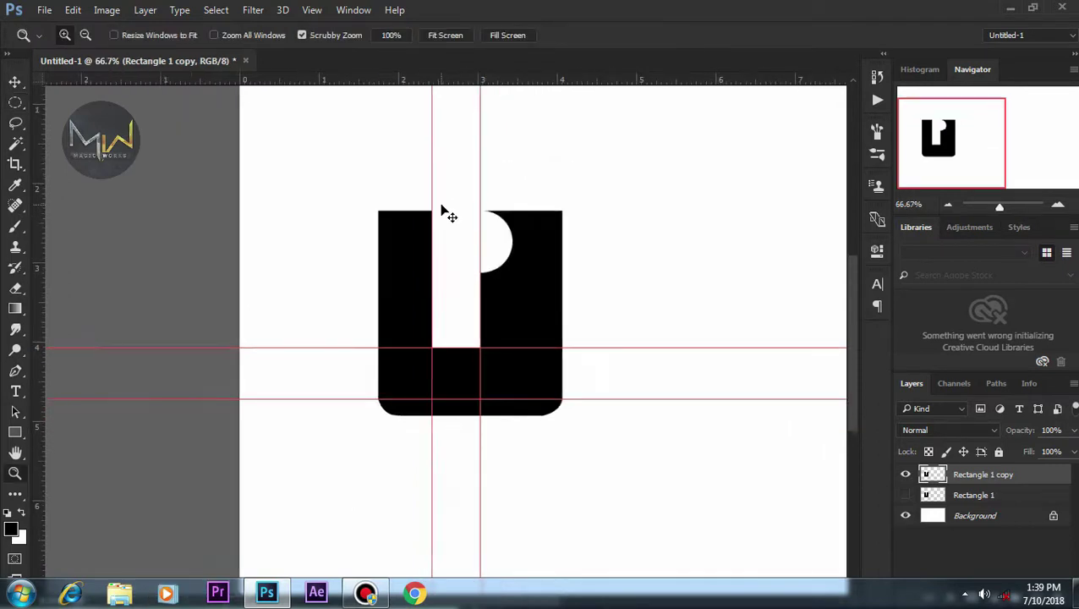
key(ctrl+minus)
key(ctrl+1)
drag(299, 264, 552, 282)
Step: Show Rectangle 1, move it right of the copy, and rotate it 180°
key(v)
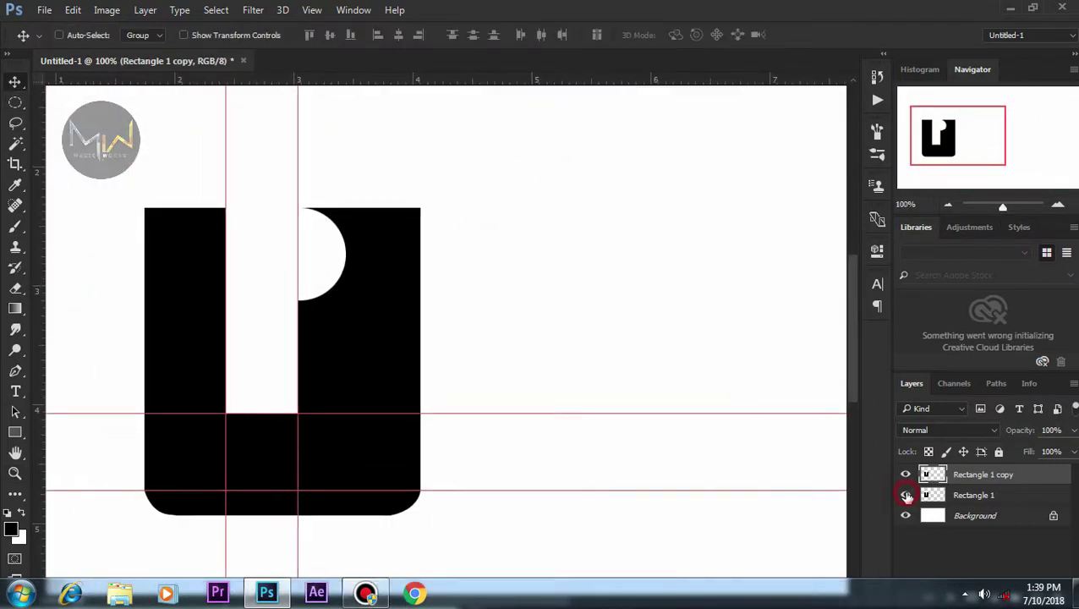
click(905, 494)
click(972, 495)
drag(265, 373, 558, 373)
mouse_move(512, 81)
mouse_down()
mouse_move(538, 535)
mouse_move(536, 515)
mouse_up()
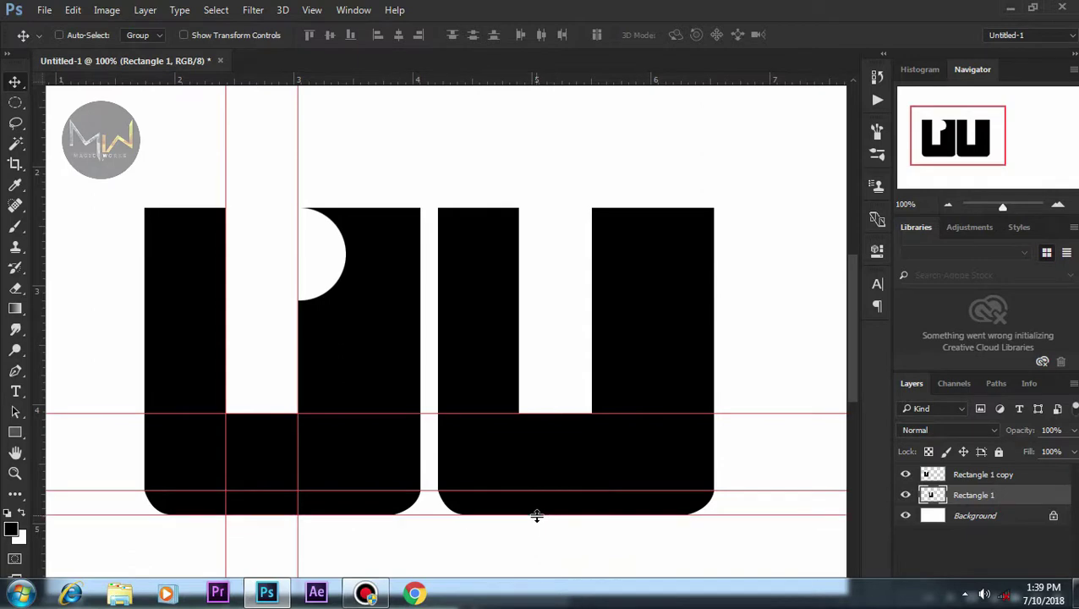
key(ctrl+t)
click(357, 35)
text(90)
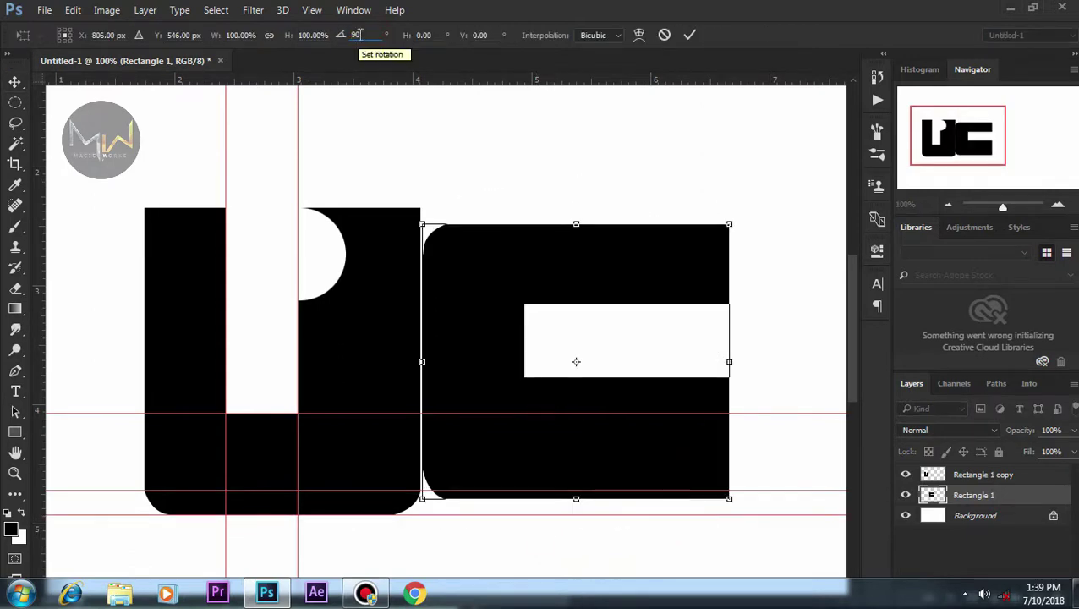
text(180)
key(Return)
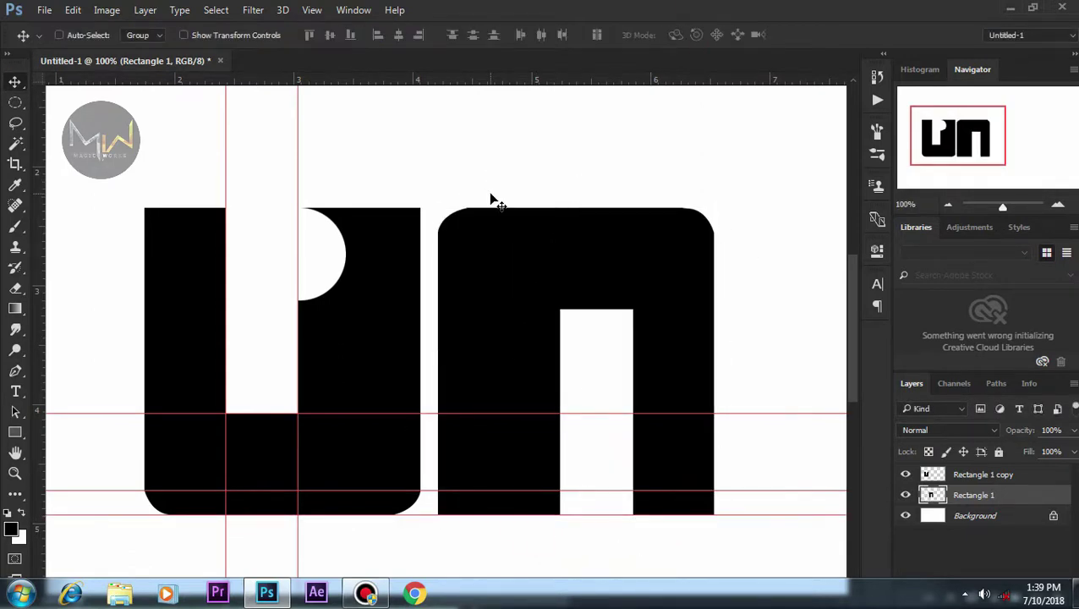
Step: Fill the rotated shape's notch solid black with a 500 px brush
click(15, 103)
mouse_move(505, 267)
mouse_down()
mouse_move(684, 494)
mouse_move(681, 514)
mouse_up()
key(b)
click(82, 35)
double_click(34, 140)
drag(583, 338, 601, 359)
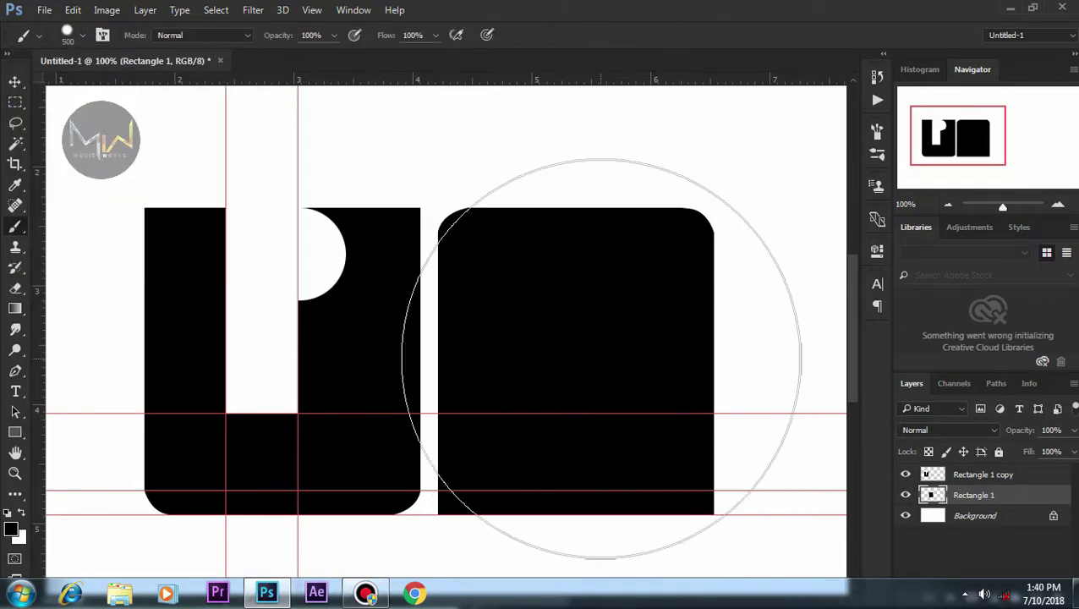
key(v)
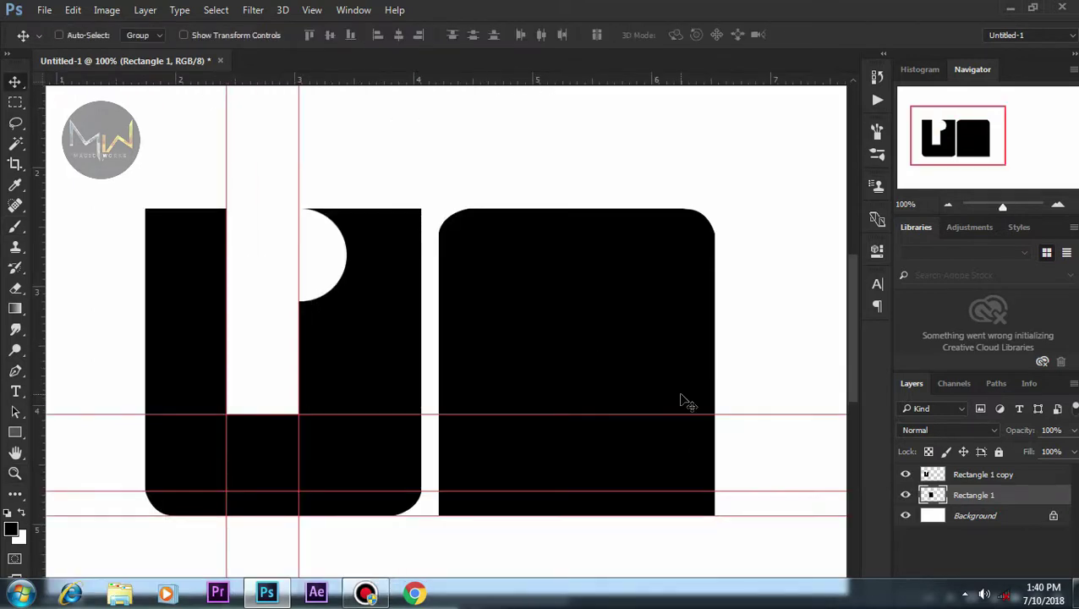
Step: Move a vertical guide to 6.000 in and add horizontal and vertical guides over the second block
mouse_move(298, 273)
mouse_down()
mouse_move(653, 280)
mouse_move(640, 280)
mouse_up()
drag(519, 287, 514, 290)
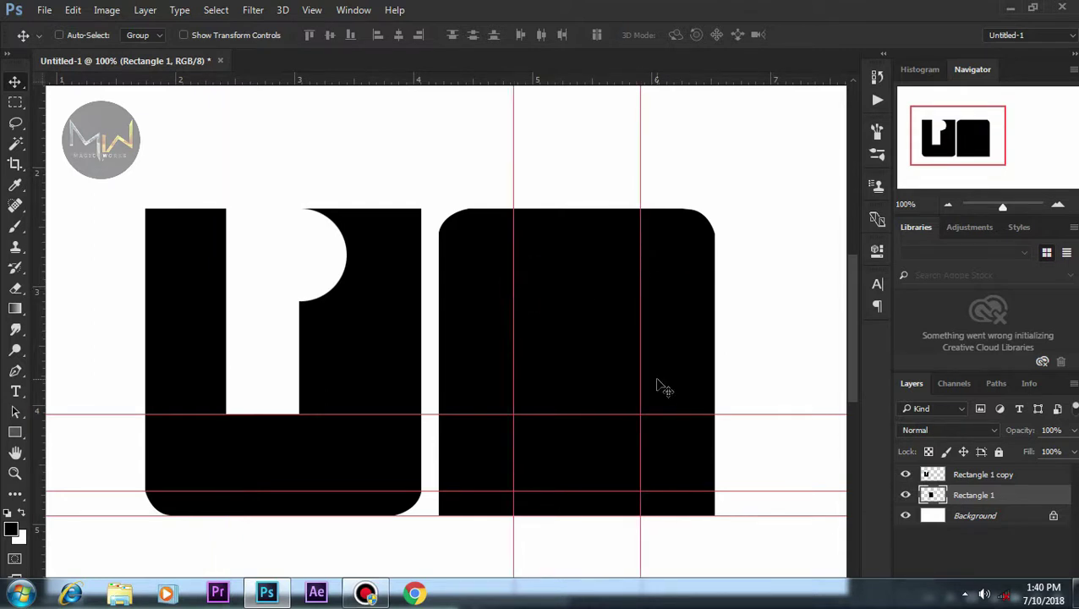
drag(583, 81, 593, 308)
drag(591, 146, 589, 331)
key(p)
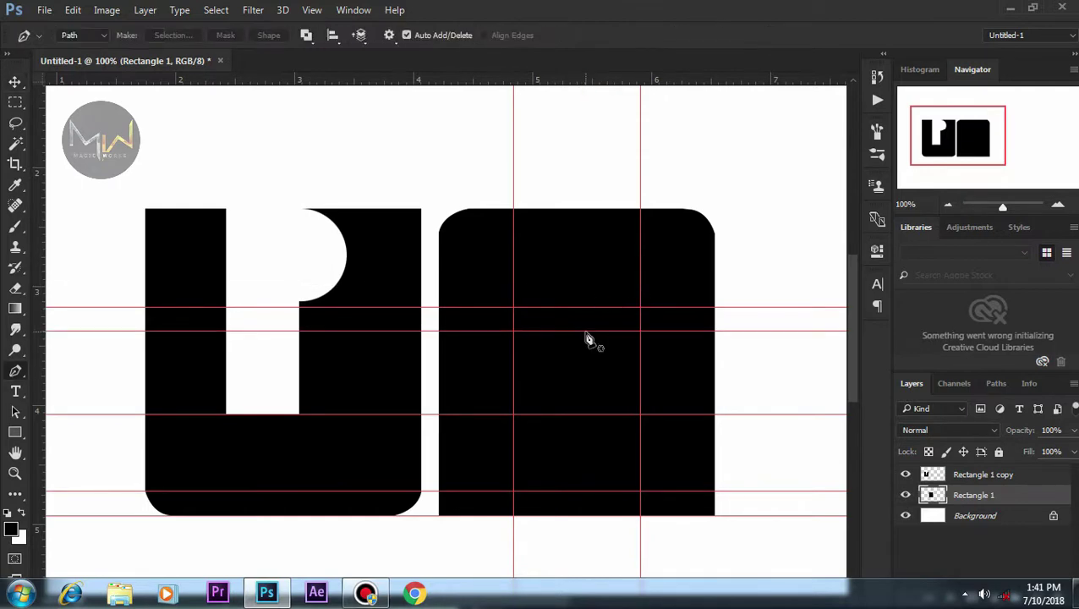
key(v)
mouse_move(40, 233)
mouse_down()
mouse_move(521, 238)
mouse_move(542, 240)
mouse_move(541, 250)
mouse_move(616, 233)
mouse_move(611, 247)
mouse_up()
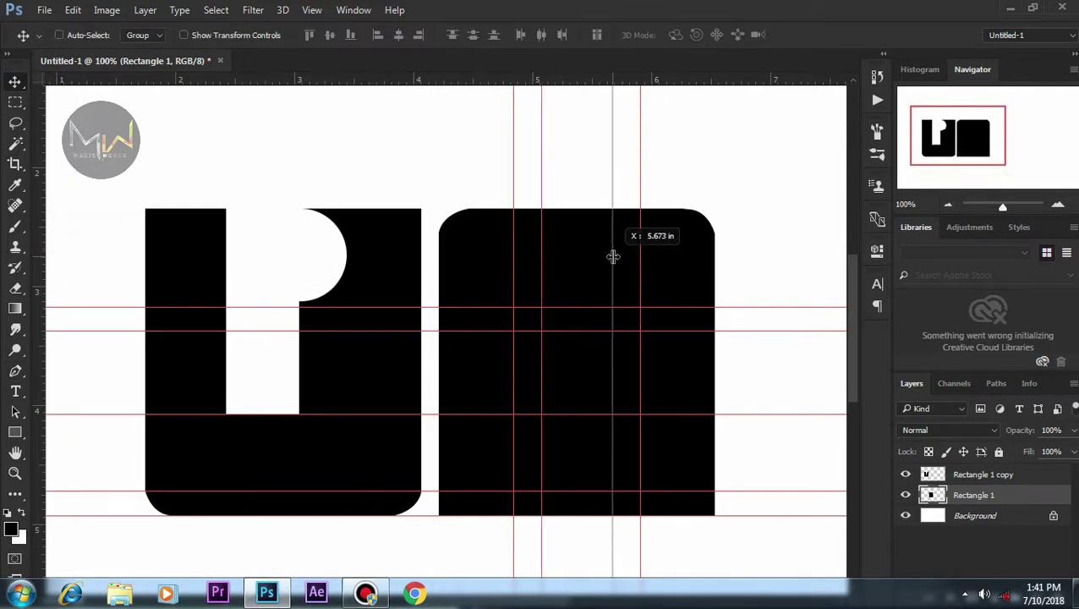
Step: Trace a tapered arch path in the second block and make it a selection
key(p)
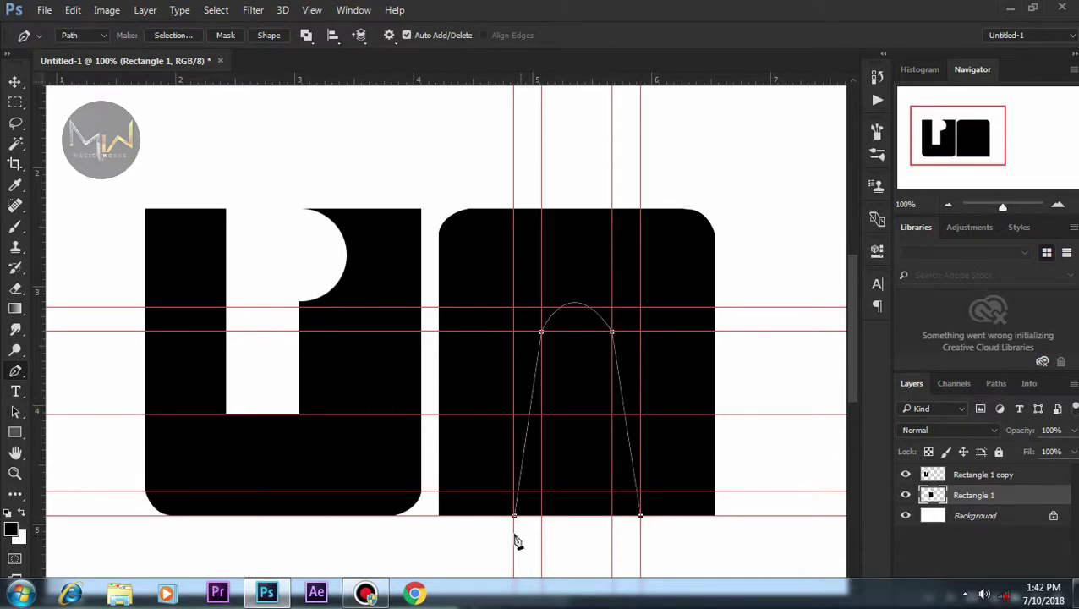
right_click(545, 436)
click(608, 99)
click(639, 163)
key(v)
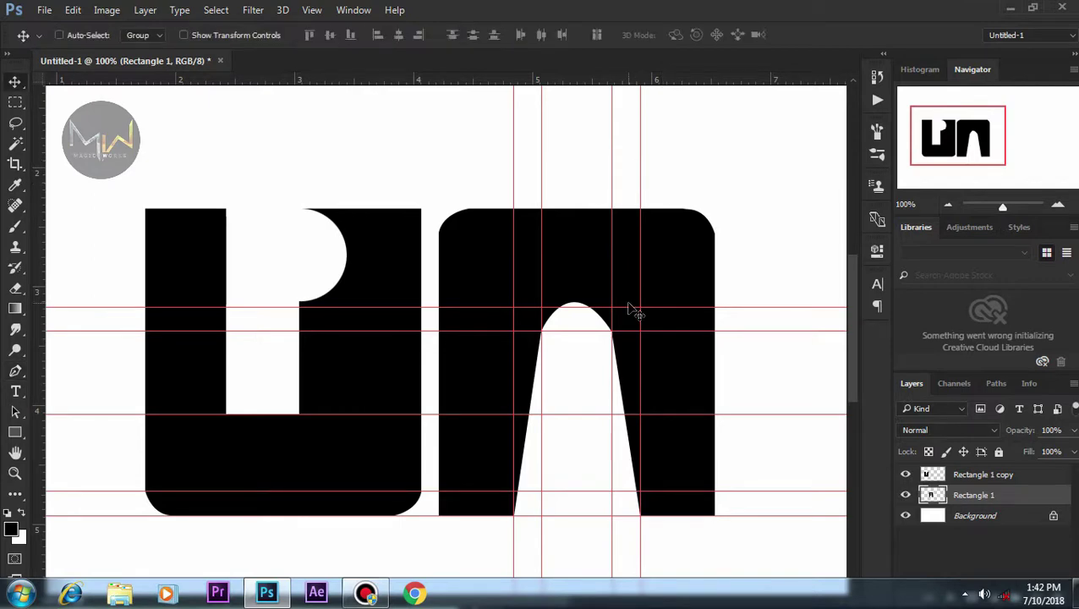
Step: Move the three vertical guides to the right of the arched letter
alt+click(628, 306)
drag(368, 228, 566, 229)
drag(404, 254, 521, 254)
drag(419, 280, 534, 279)
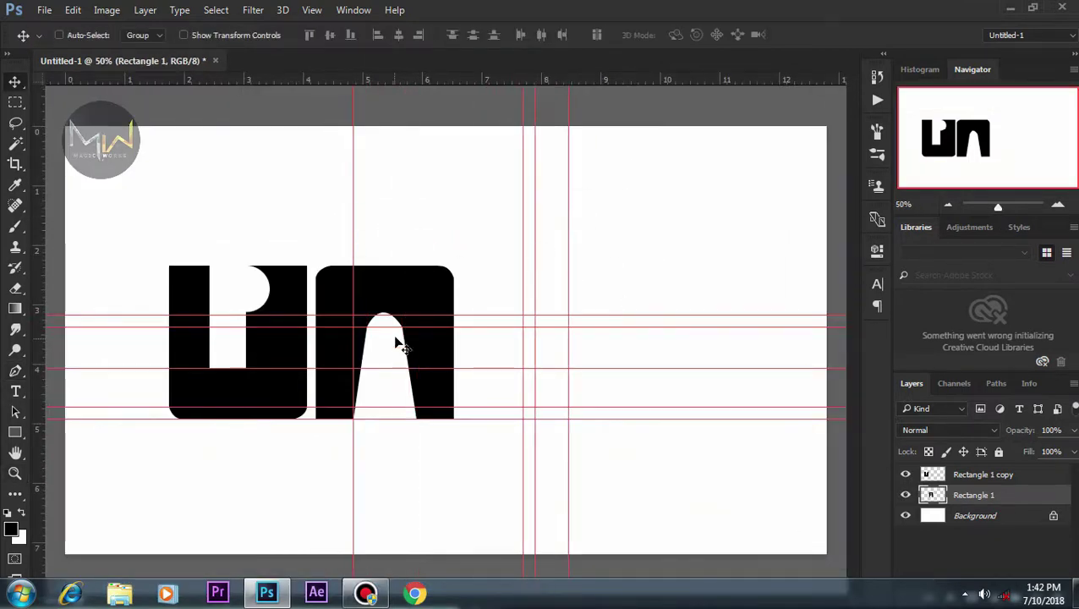
key(z)
click(421, 312)
Step: Redraw the n's arch top as a smooth curved path selection, then view the whole image
click(440, 228)
key(p)
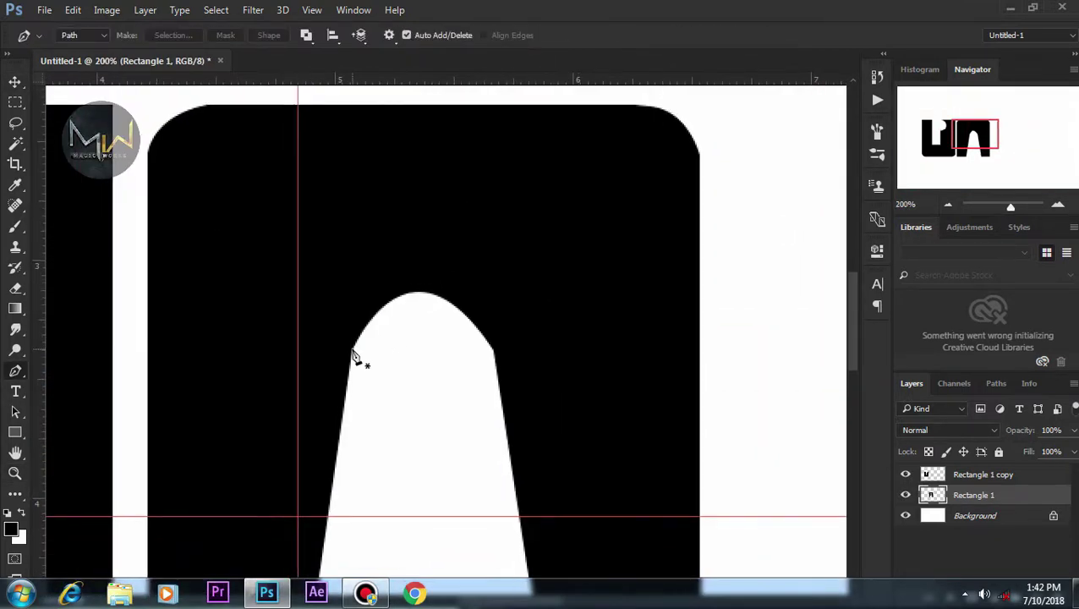
drag(522, 403, 568, 488)
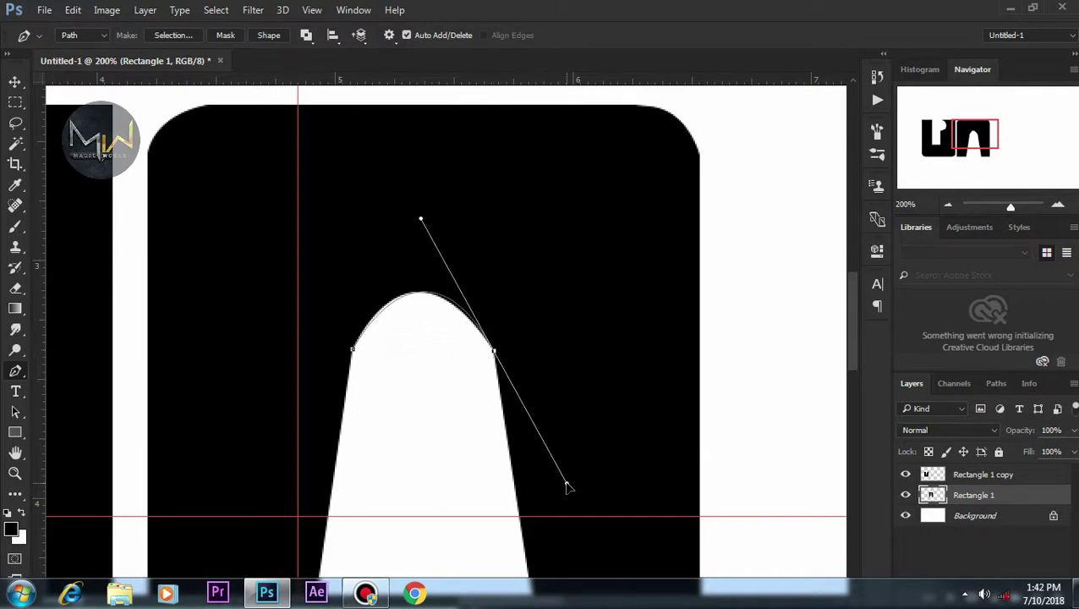
click(475, 376)
click(352, 349)
right_click(353, 350)
click(427, 273)
click(648, 166)
key(z)
key(ctrl+0)
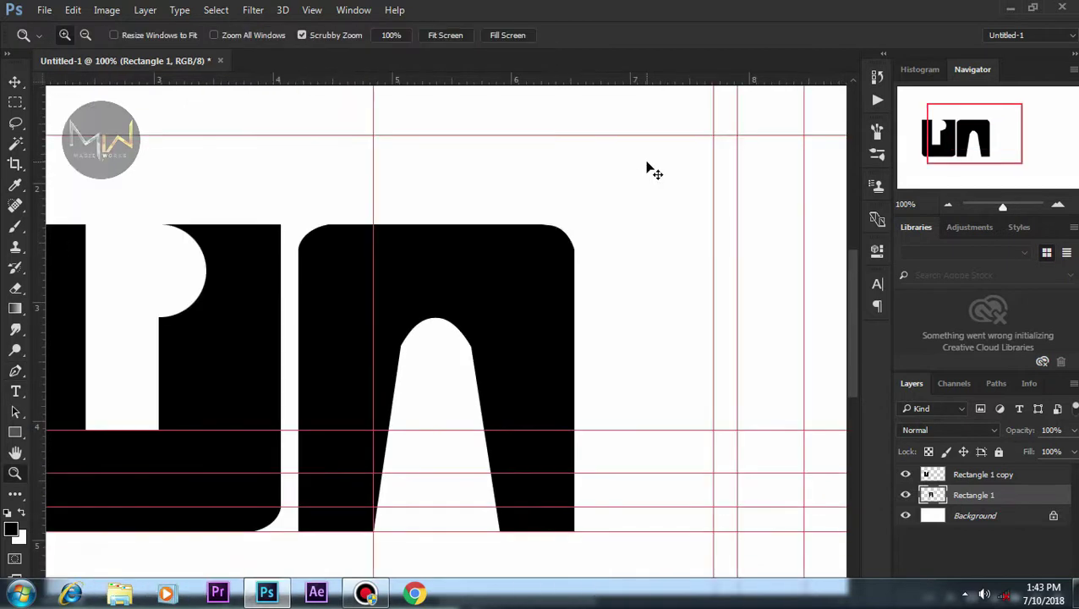
key(v)
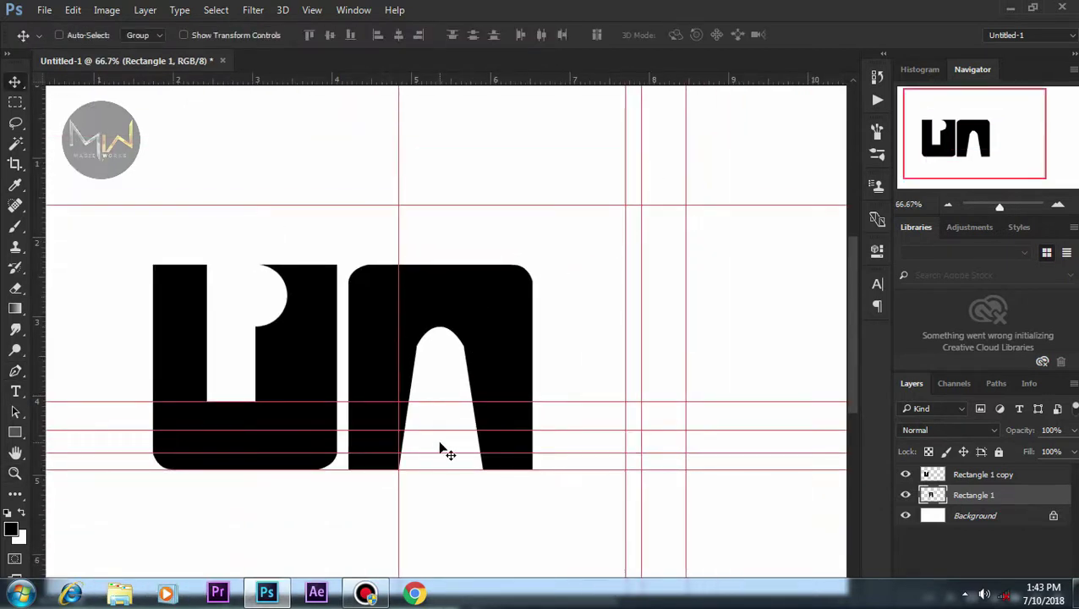
Step: Duplicate the arched letter to the right and paint the left half of its arch black
drag(487, 346, 684, 348)
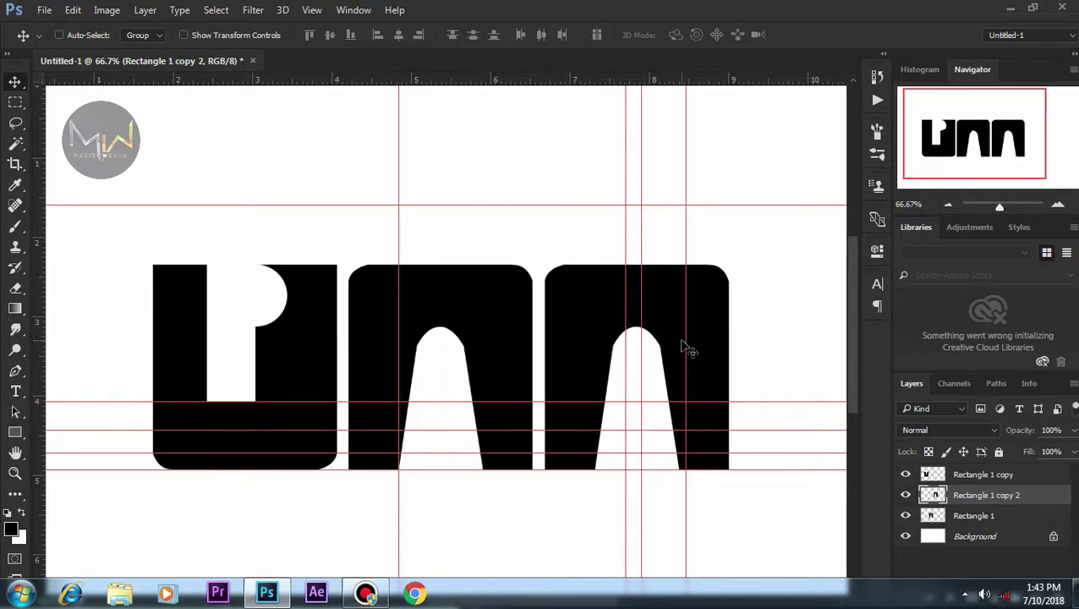
drag(611, 292, 572, 285)
key(m)
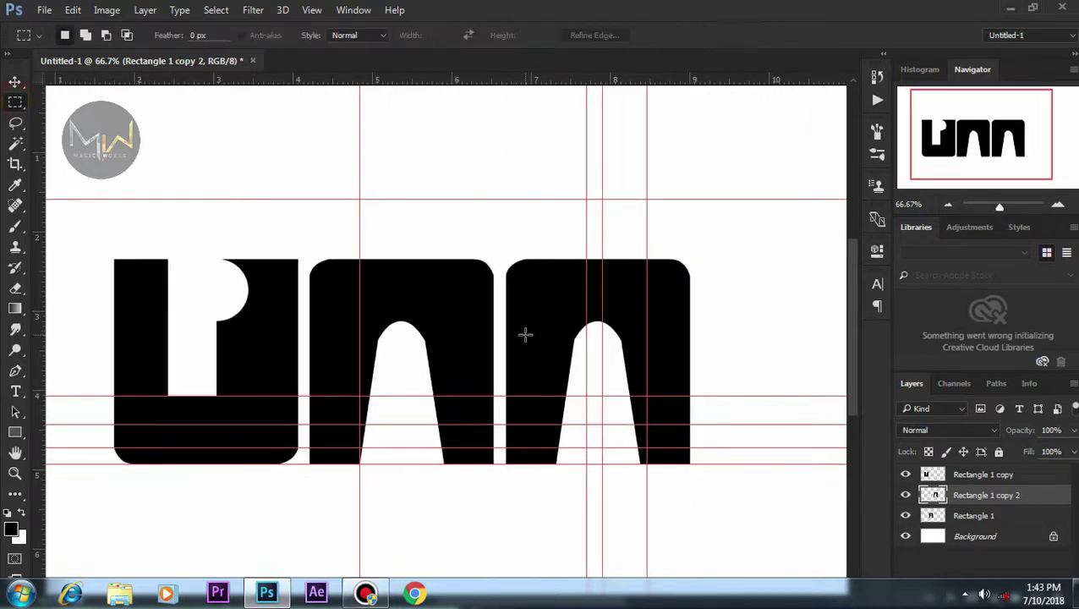
drag(556, 462, 602, 304)
key(b)
drag(559, 445, 592, 363)
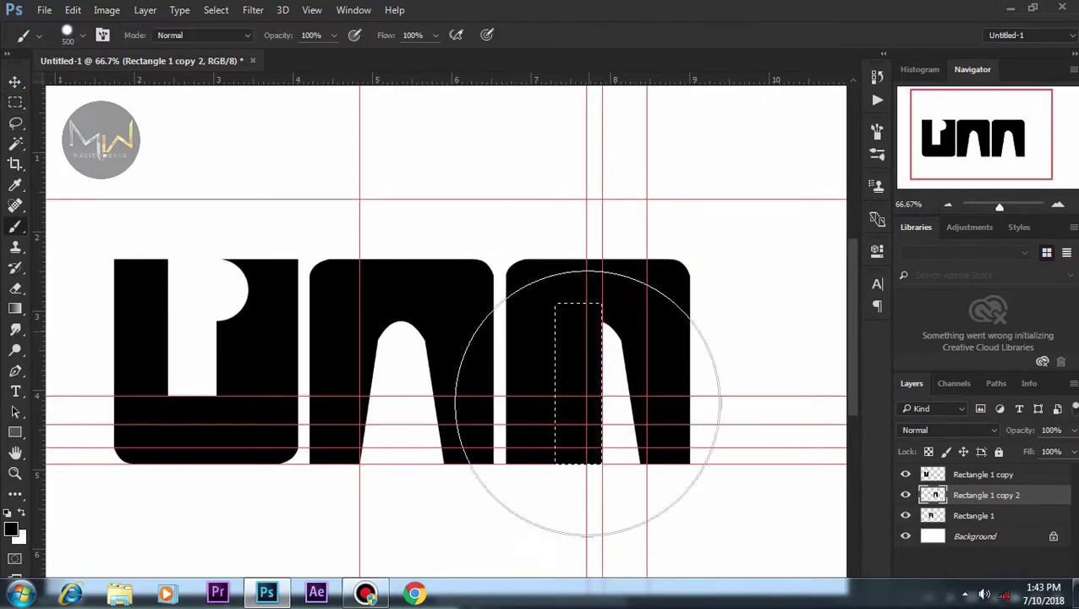
scroll(568, 341, up, 1)
key(v)
Step: Move guides onto the third letter's arch and select the right part of its opening
drag(611, 305, 572, 302)
key(m)
drag(664, 554, 541, 522)
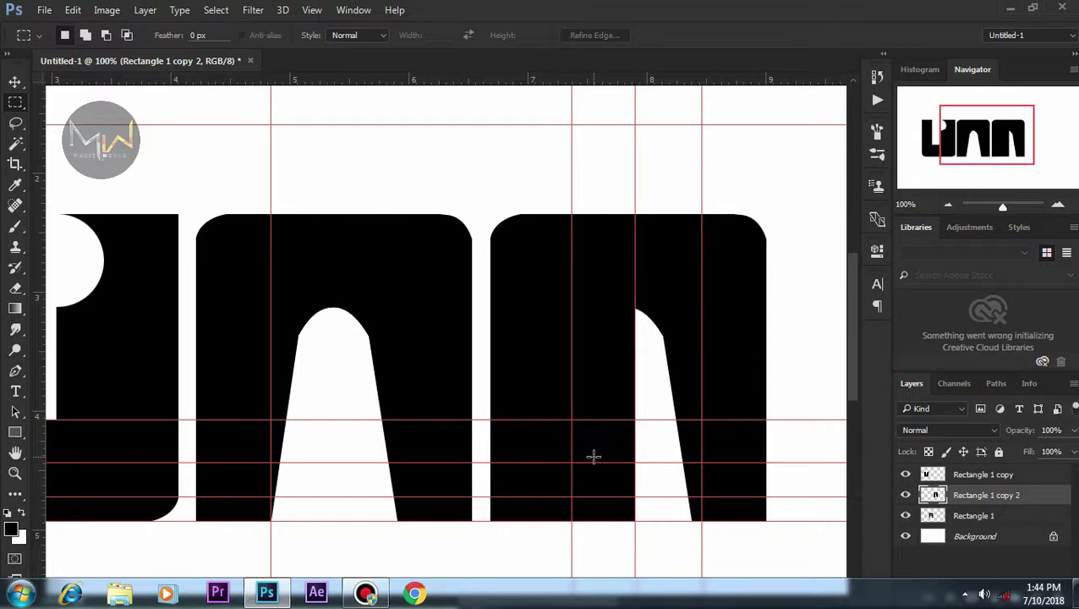
drag(643, 124, 648, 309)
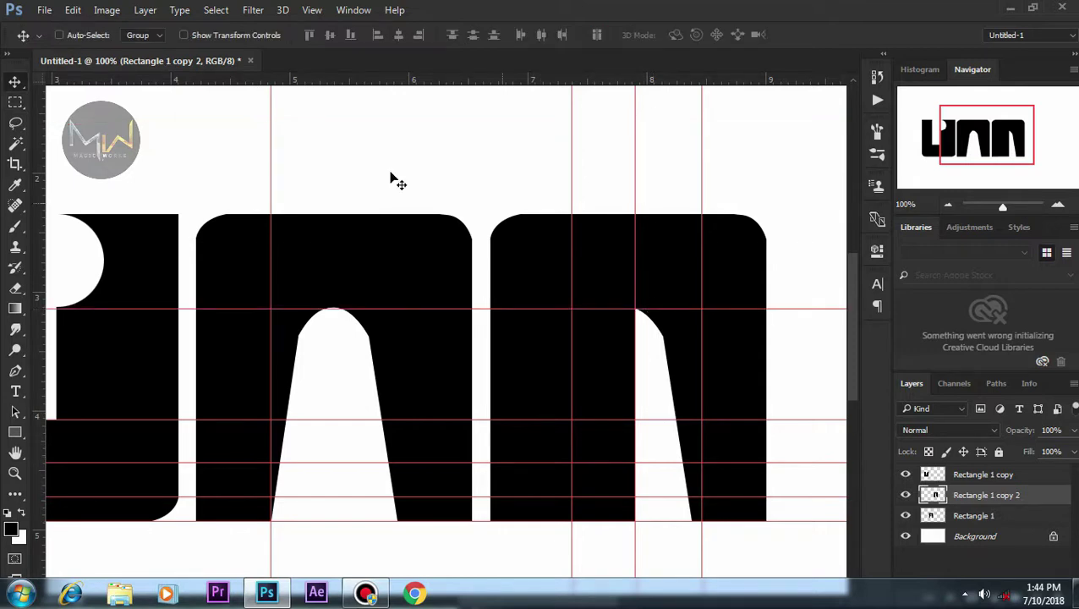
drag(572, 310, 639, 538)
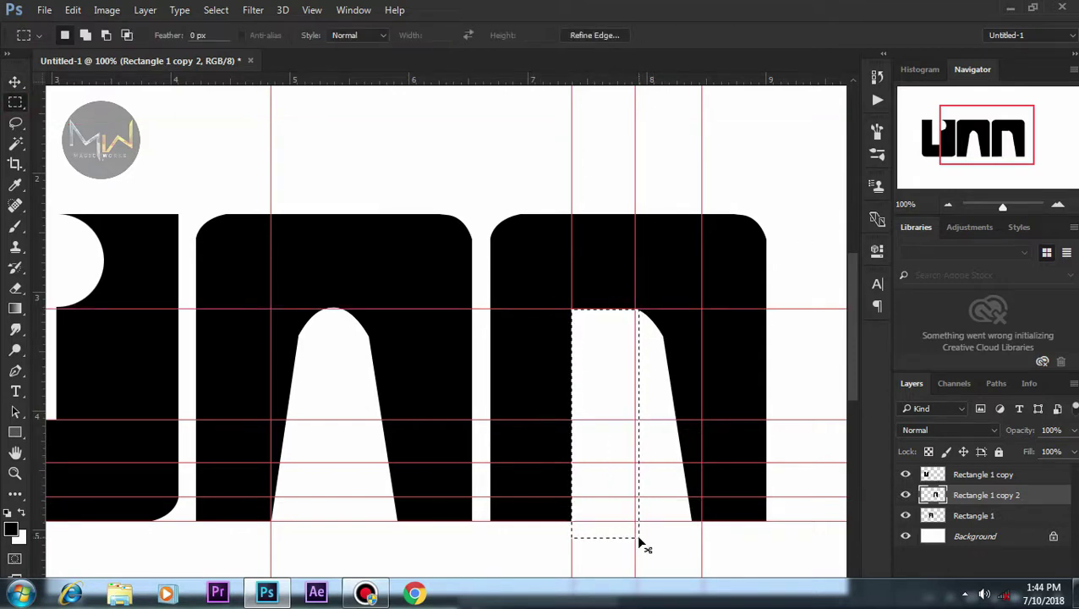
Step: Mark the R's bowl height with a guide and trace a curved path for its bowl and leg
ctrl+click(664, 460)
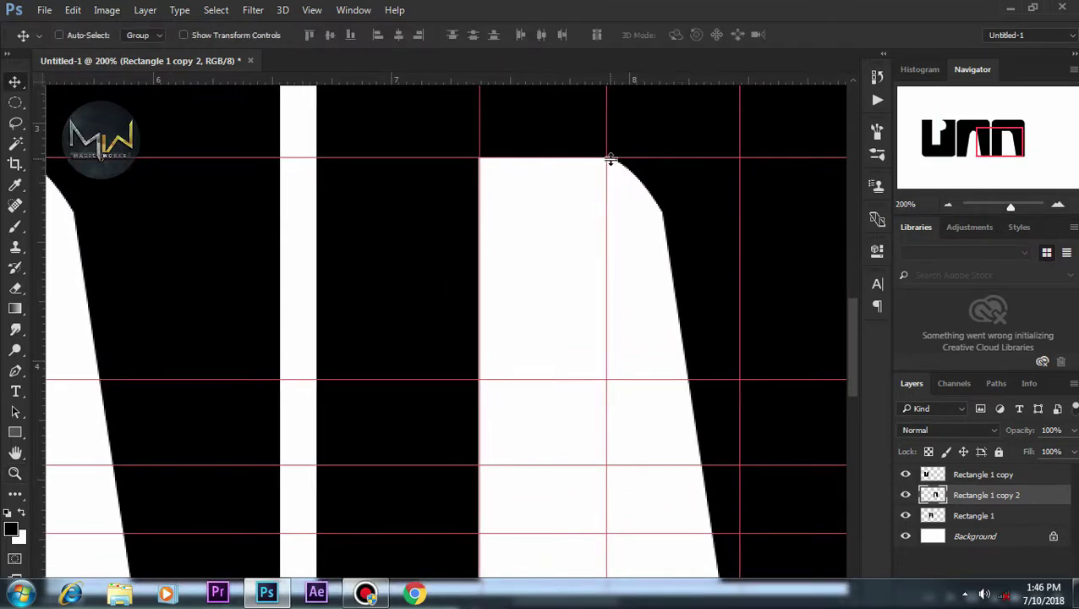
mouse_move(645, 380)
mouse_down()
mouse_move(632, 338)
mouse_move(530, 451)
mouse_up()
key(p)
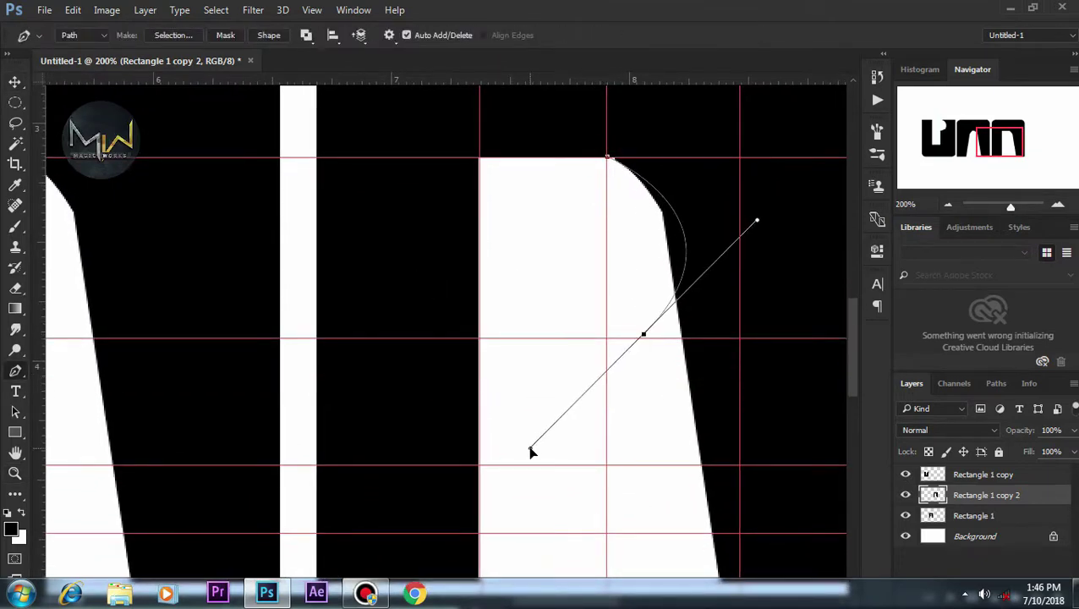
scroll(643, 434, down, 2)
drag(672, 494, 687, 523)
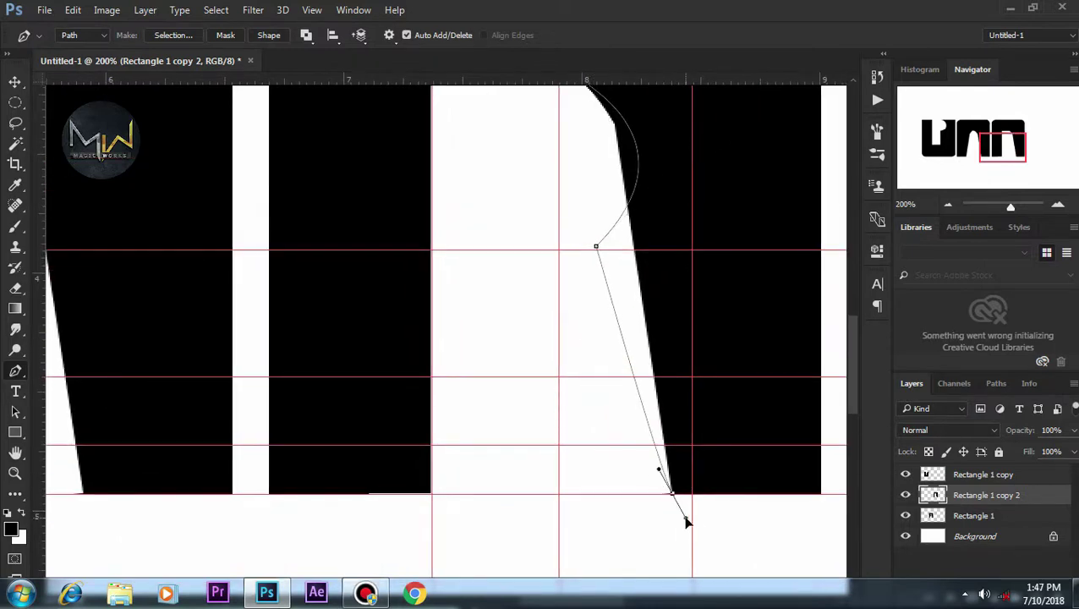
click(743, 352)
click(735, 243)
scroll(736, 243, up, 4)
click(699, 213)
Step: Close the R outline path, convert it to a selection and paint it black
click(596, 186)
click(544, 229)
right_click(630, 269)
click(668, 355)
click(625, 166)
key(b)
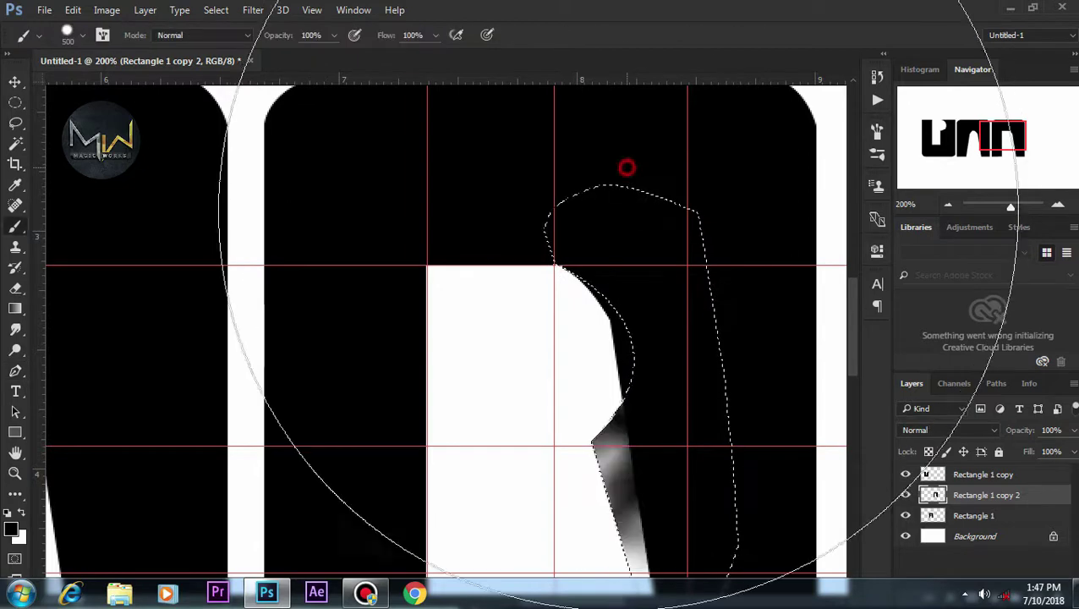
drag(627, 166, 607, 494)
scroll(553, 262, up, 1)
key(ctrl+d)
Step: Trace the R's bowl curve with the Pen and clear the black sliver beside it
key(p)
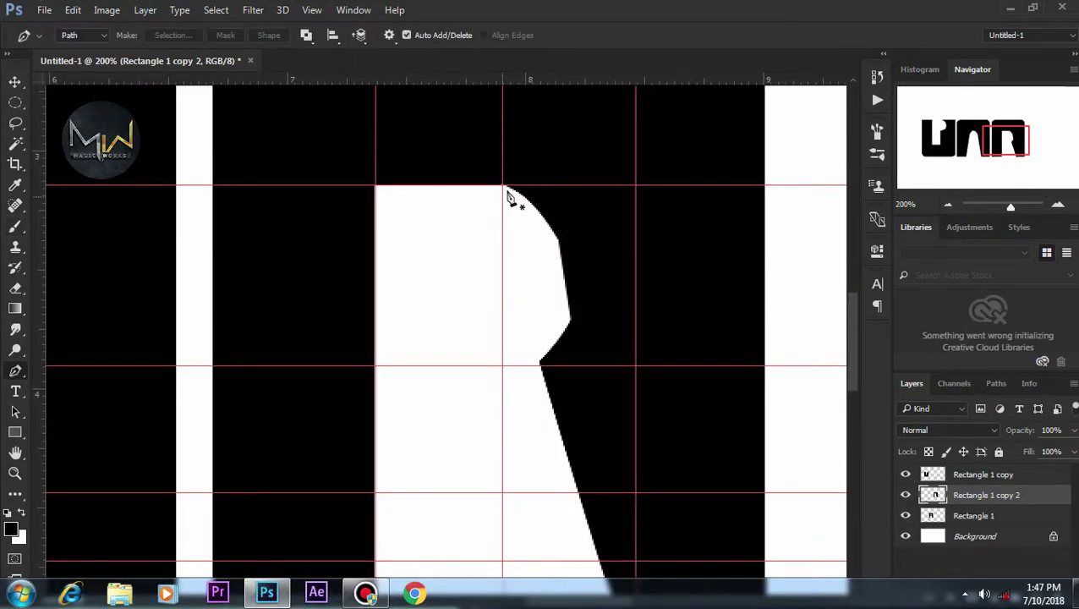
drag(540, 362, 424, 491)
click(427, 332)
drag(470, 238, 495, 203)
right_click(566, 272)
click(566, 272)
key(Return)
key(Delete)
key(z)
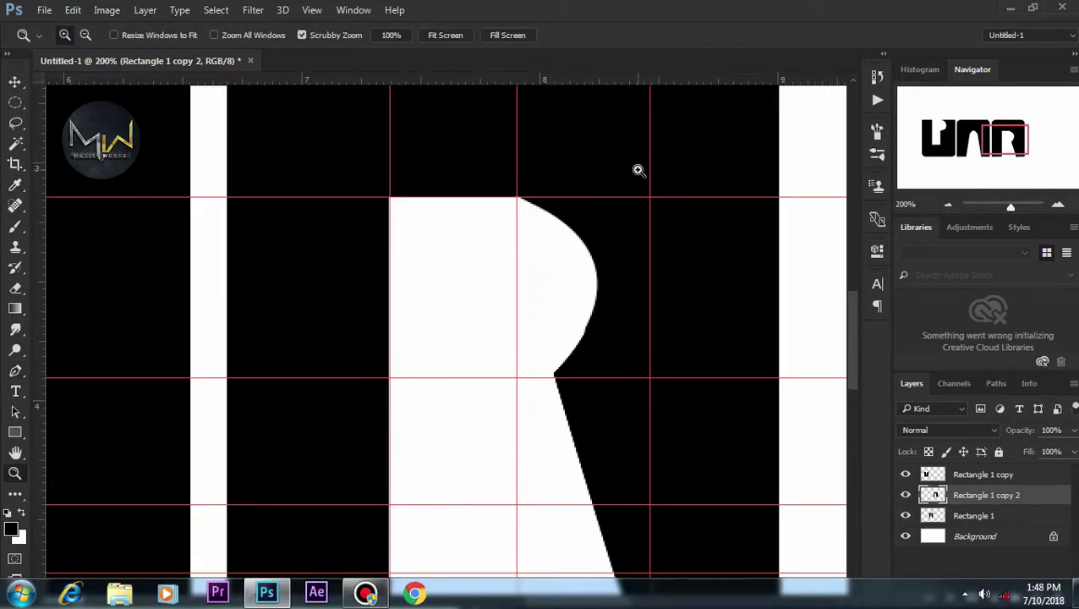
Step: Draw a closed path around the R's bowl from its top corner and select it
key(p)
click(517, 197)
mouse_move(576, 234)
mouse_down()
mouse_move(595, 265)
mouse_move(608, 356)
mouse_up()
click(518, 197)
right_click(518, 193)
click(585, 276)
Step: Redraw the bowl outline without the extra anchor and turn it into a selection
drag(549, 279, 519, 217)
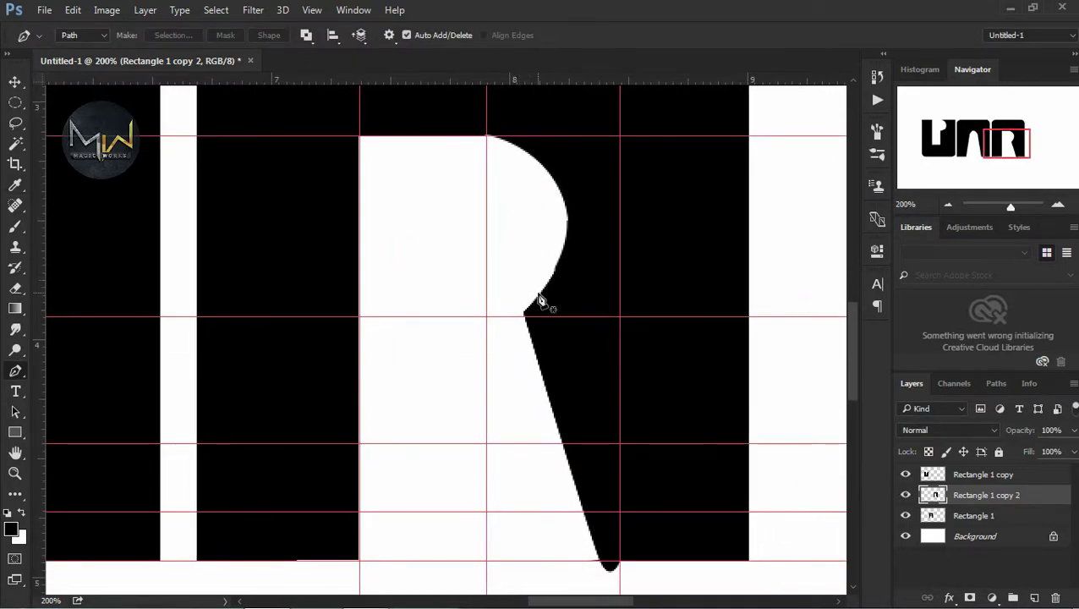
drag(548, 398, 597, 506)
key(ctrl+z)
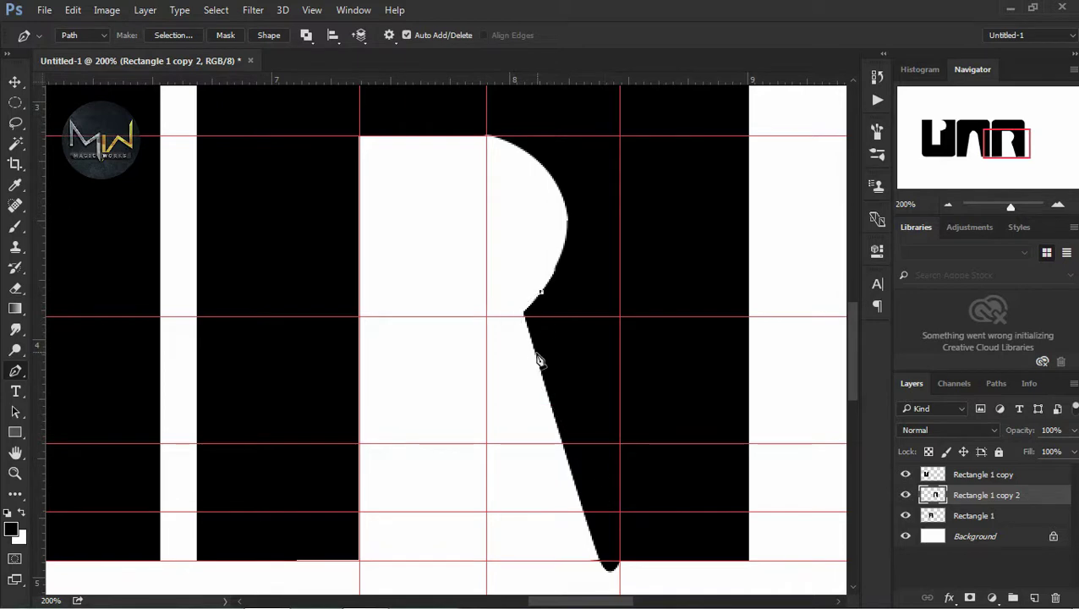
click(522, 312)
right_click(522, 308)
click(589, 391)
click(638, 164)
key(z)
key(ctrl+minus)
key(ctrl+minus)
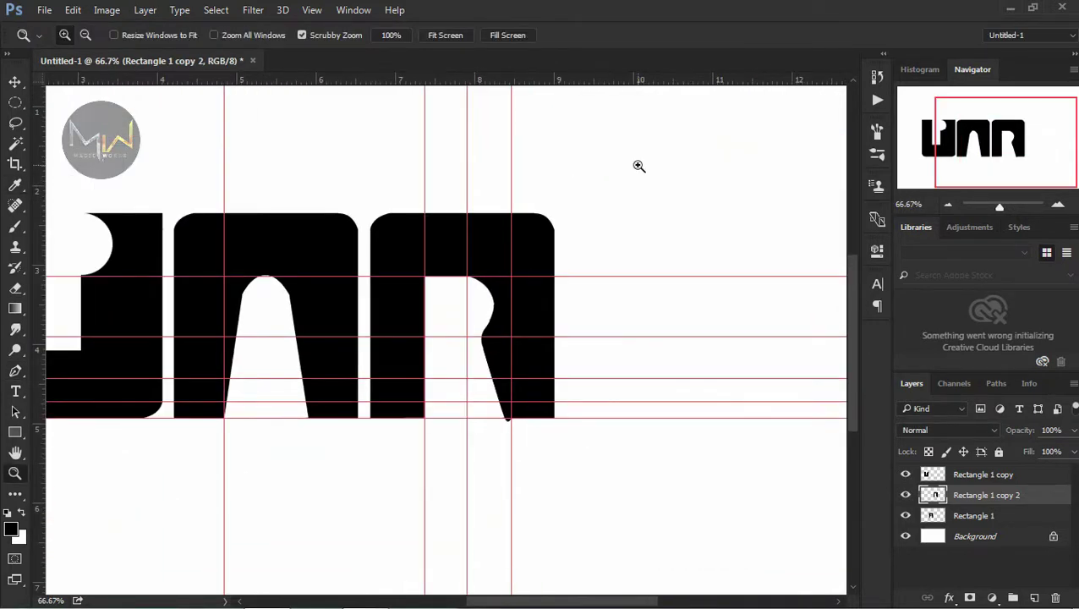
key(ctrl+plus)
key(ctrl+plus)
Step: Paint the bowl's inner join smooth using a curved Pen path selection
key(p)
drag(580, 409, 634, 506)
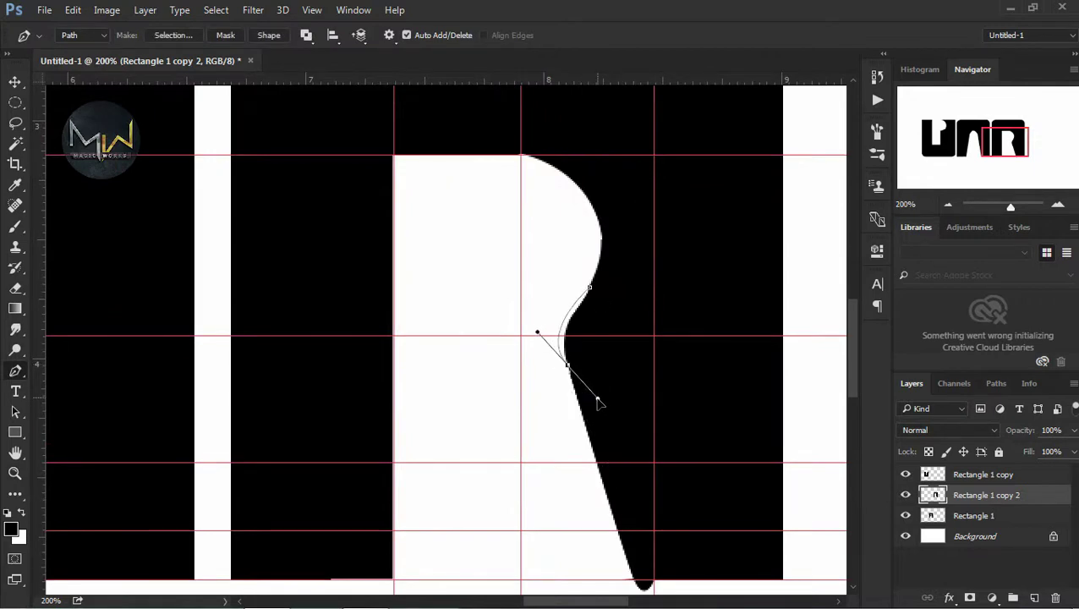
right_click(615, 346)
click(645, 275)
key(b)
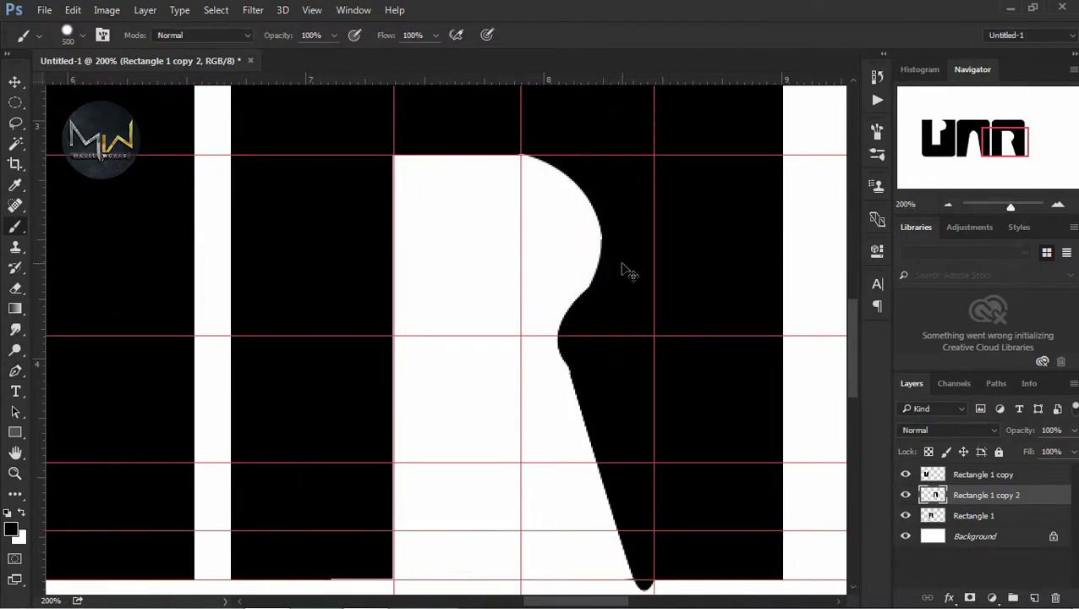
key(ctrl+d)
Step: Fill the remaining gap at the bowl black through another path selection
key(p)
right_click(583, 356)
click(679, 275)
key(b)
click(563, 355)
key(ctrl+d)
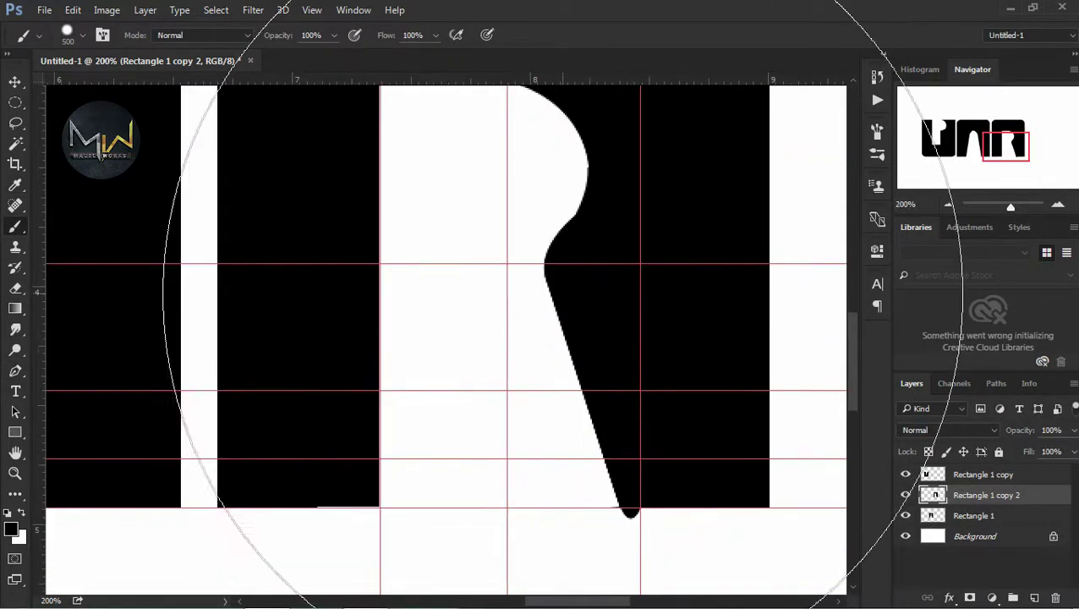
Step: Clear the rounded tip below the R's leg with a rectangular selection for a flat end
click(15, 102)
drag(601, 509, 726, 560)
key(ctrl+d)
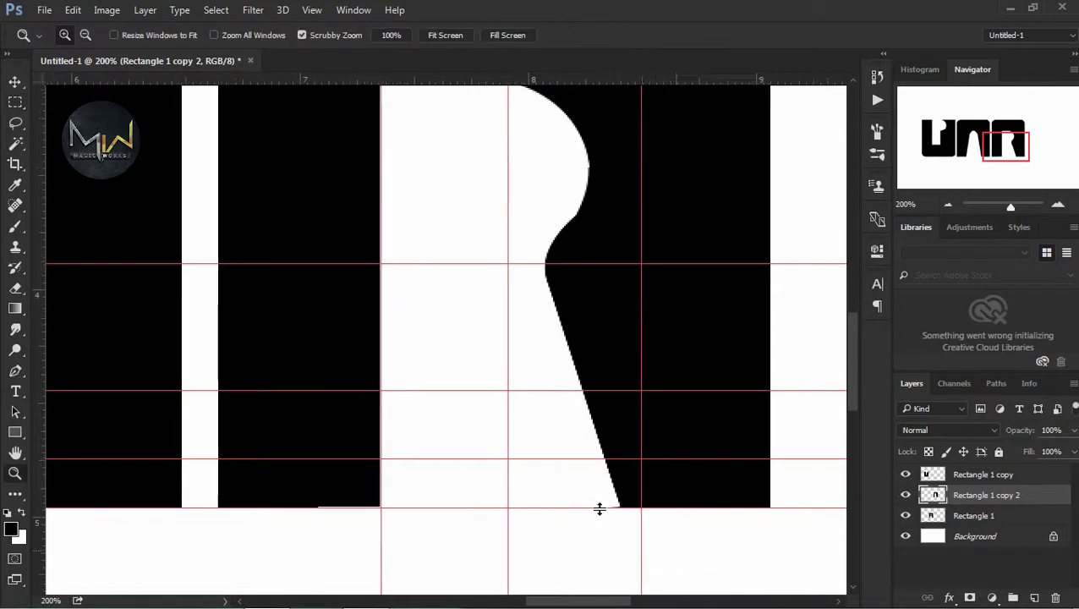
key(ctrl+minus)
key(ctrl+minus)
mouse_move(642, 201)
mouse_down()
mouse_move(713, 220)
mouse_move(607, 200)
mouse_up()
Step: Draw a black rectangle stem for the L and place it right of the R
key(u)
drag(347, 212, 402, 416)
drag(789, 359, 829, 360)
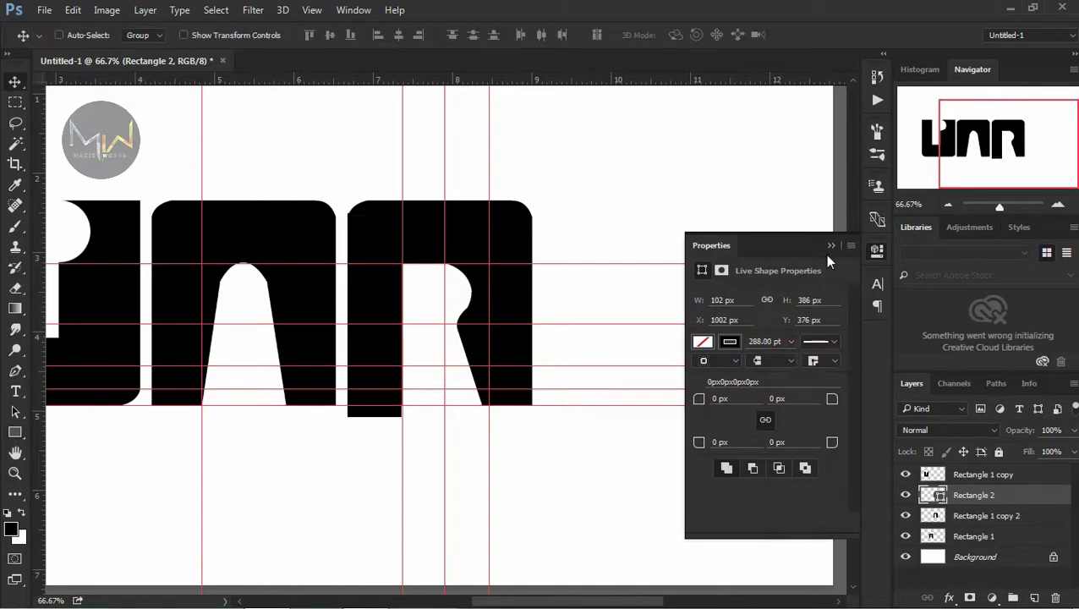
key(v)
drag(373, 308, 571, 299)
mouse_move(575, 264)
mouse_down()
mouse_move(631, 222)
mouse_move(622, 200)
mouse_up()
Step: Duplicate the stem, rotate the copy 90° and place it as the L's foot
key(ctrl+plus)
key(ctrl+t)
key(Return)
key(ctrl+minus)
key(ctrl+j)
key(ctrl+t)
text(90)
key(Return)
key(Return)
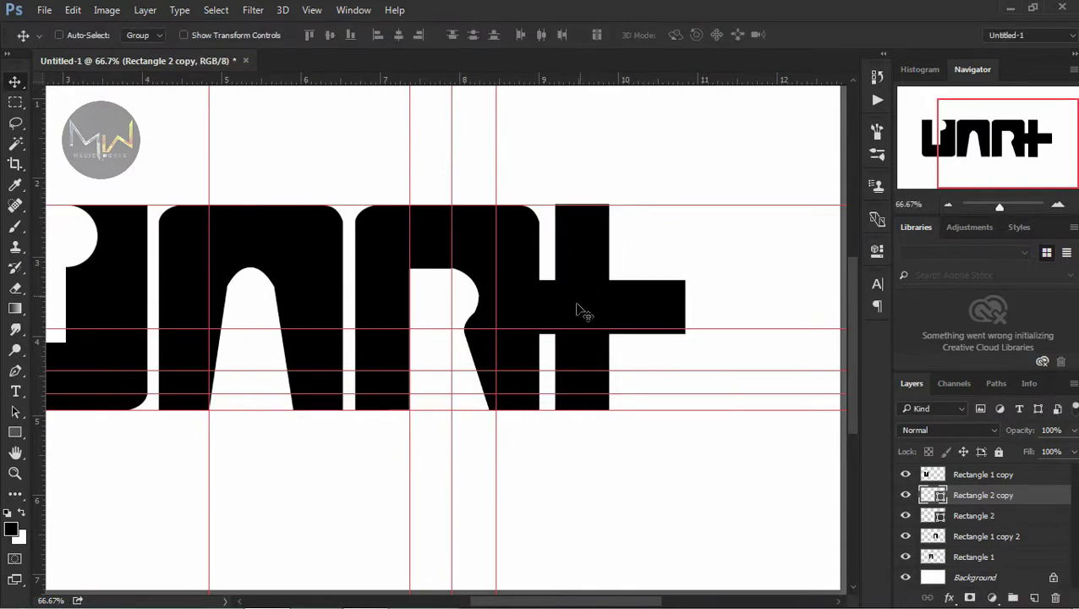
drag(589, 283, 659, 390)
Step: Merge the two bars into one layer and trim the excess end of the foot
shift+click(972, 515)
right_click(969, 507)
click(795, 447)
key(z)
click(478, 254)
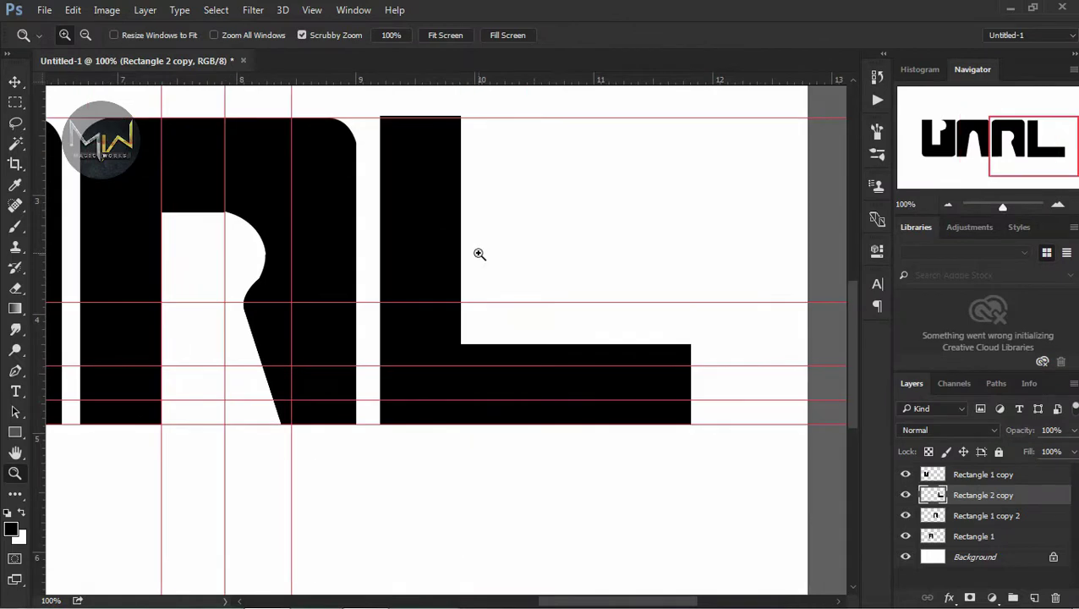
click(15, 102)
drag(609, 288, 722, 510)
drag(638, 336, 657, 337)
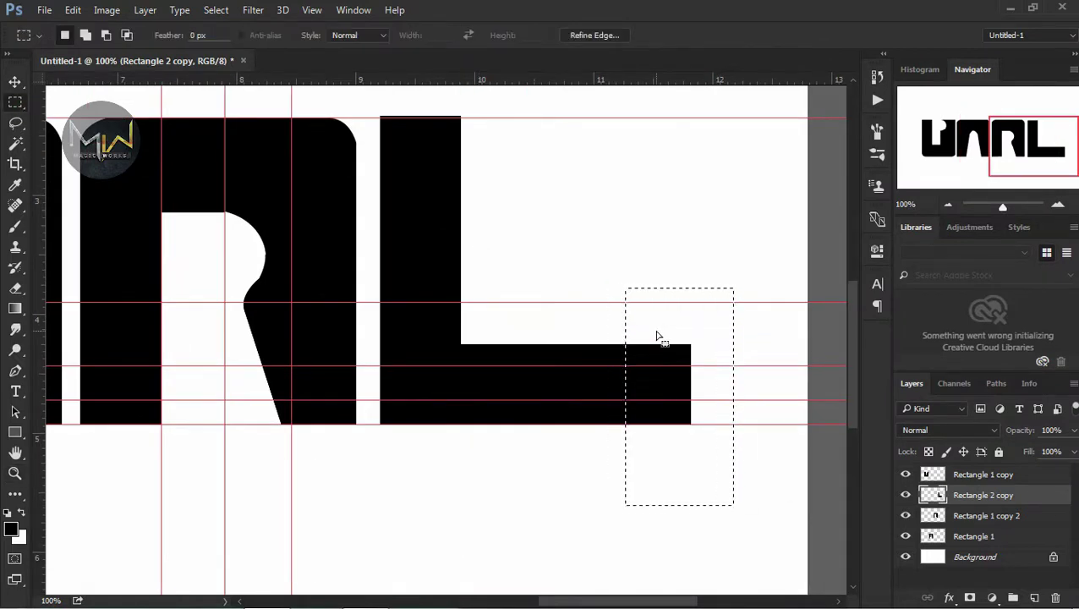
key(Delete)
key(ctrl+d)
Step: Convert a Pen path to a selection and delete the L's bottom-left corner piece
mouse_move(357, 100)
mouse_down()
mouse_move(488, 118)
mouse_move(453, 111)
mouse_up()
key(ctrl+d)
key(p)
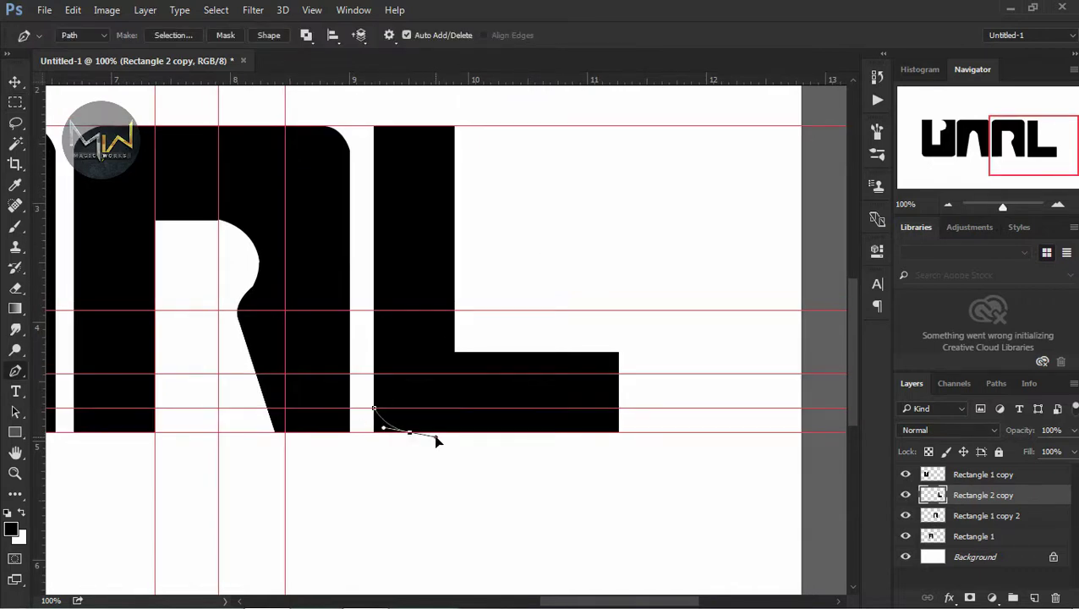
right_click(379, 431)
click(433, 114)
click(652, 175)
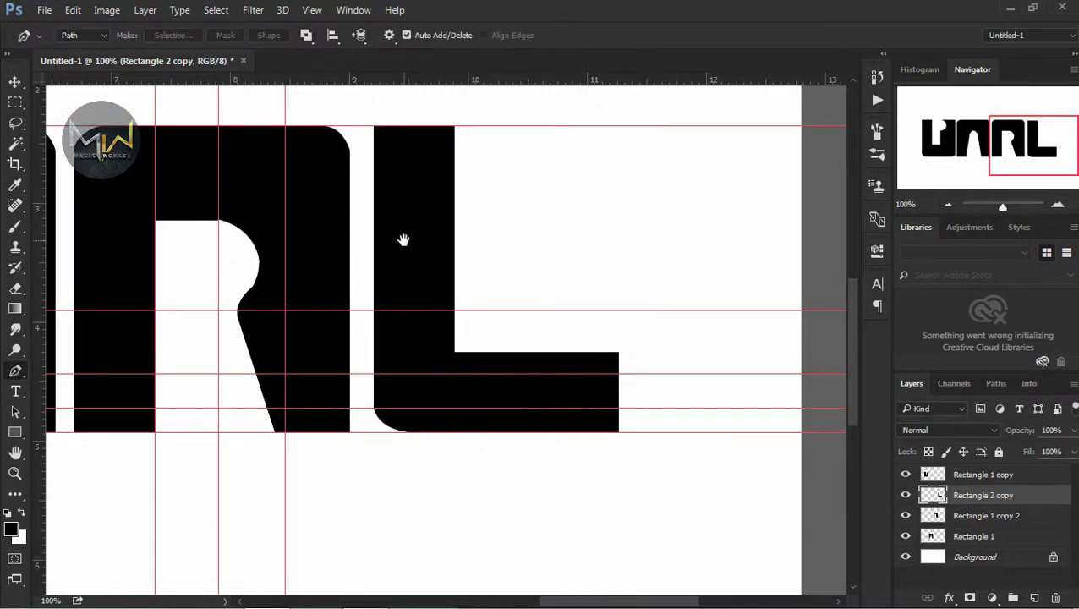
drag(403, 240, 583, 237)
mouse_move(301, 361)
mouse_down()
mouse_move(716, 363)
mouse_move(404, 403)
mouse_move(364, 390)
mouse_up()
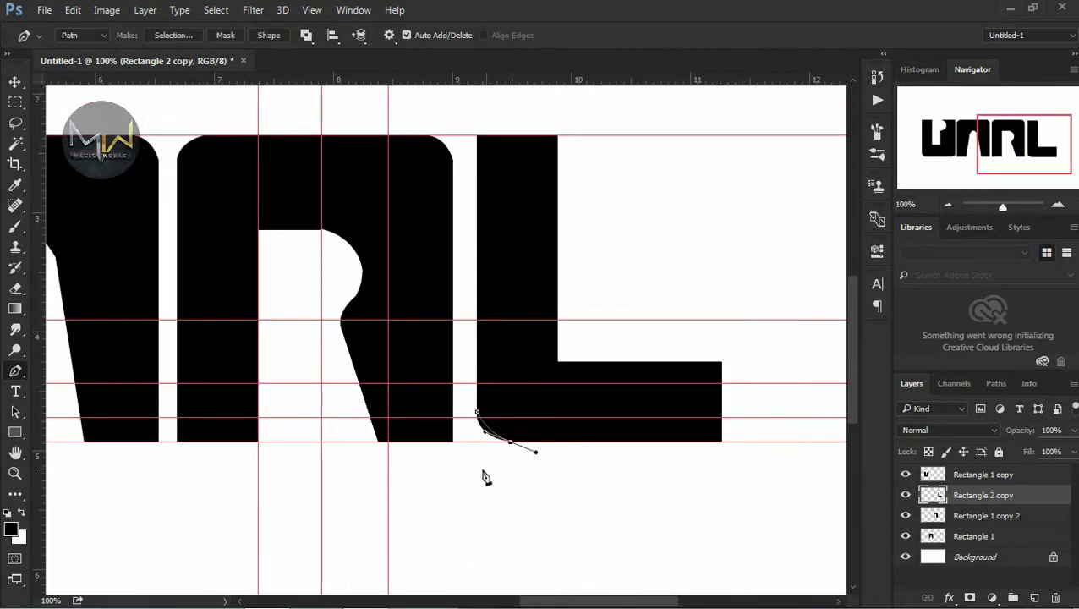
right_click(463, 439)
click(507, 93)
click(634, 159)
key(Delete)
key(ctrl+d)
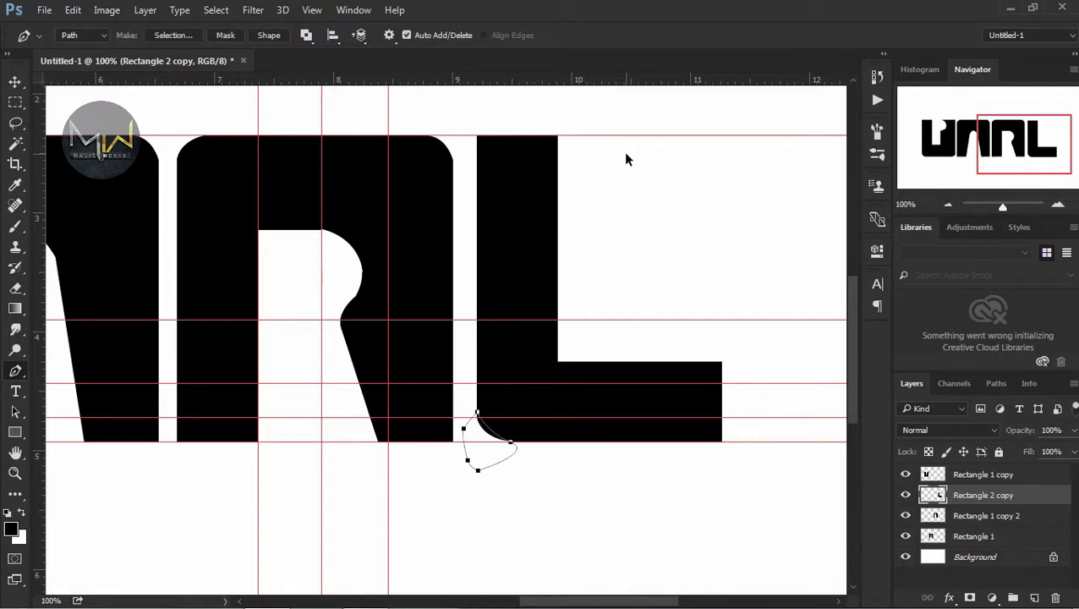
Step: Trace a curved path around the corner and delete the leftover piece to round it
scroll(627, 164, up, 2)
click(469, 441)
click(466, 466)
drag(502, 476, 540, 489)
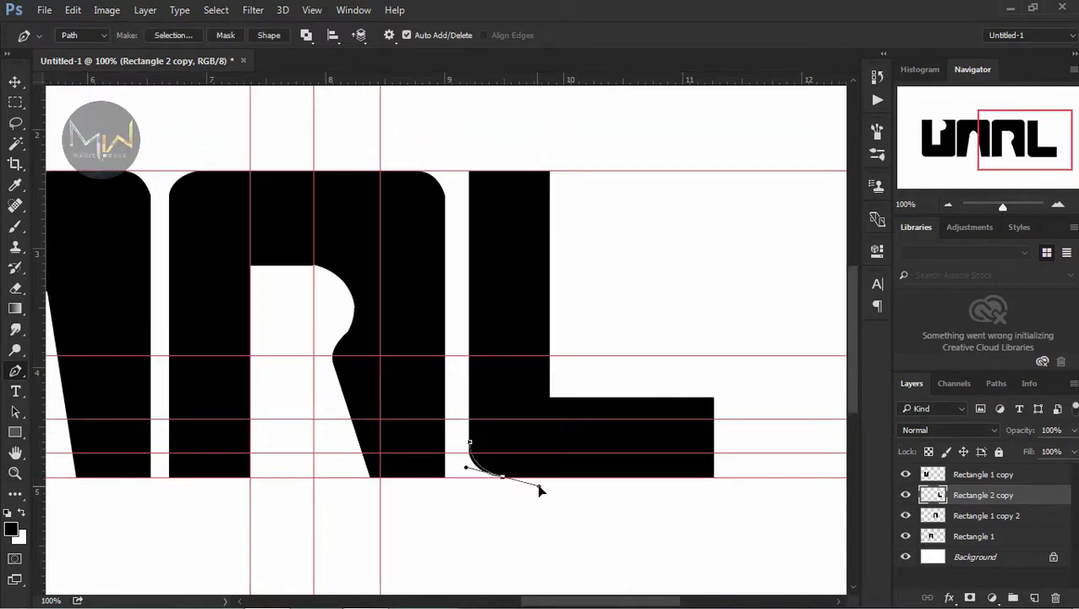
right_click(471, 445)
click(545, 130)
click(630, 173)
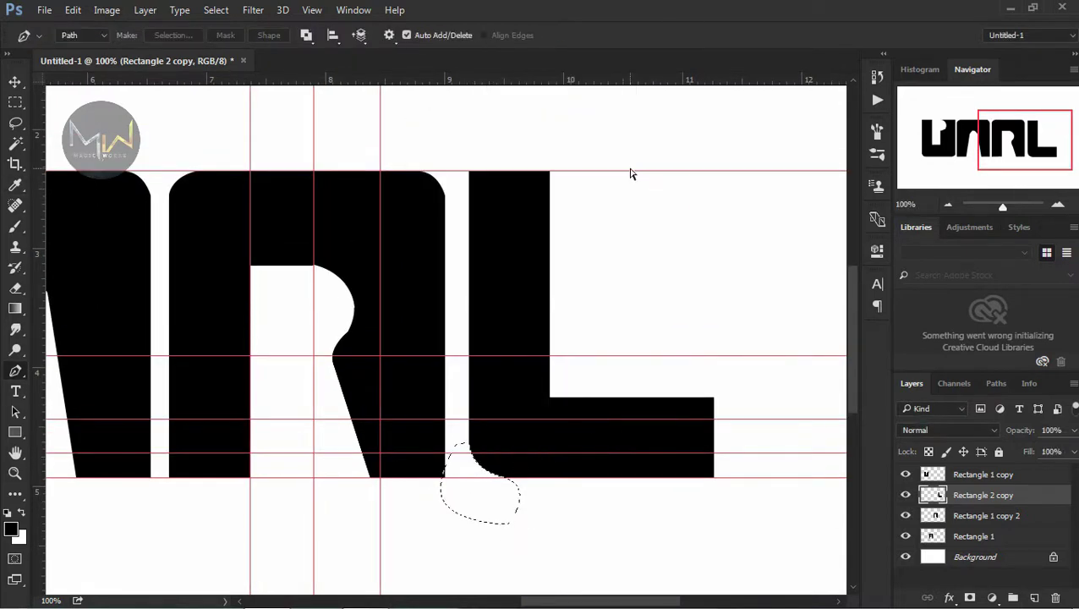
key(Delete)
key(ctrl+d)
key(ctrl+minus)
key(ctrl+minus)
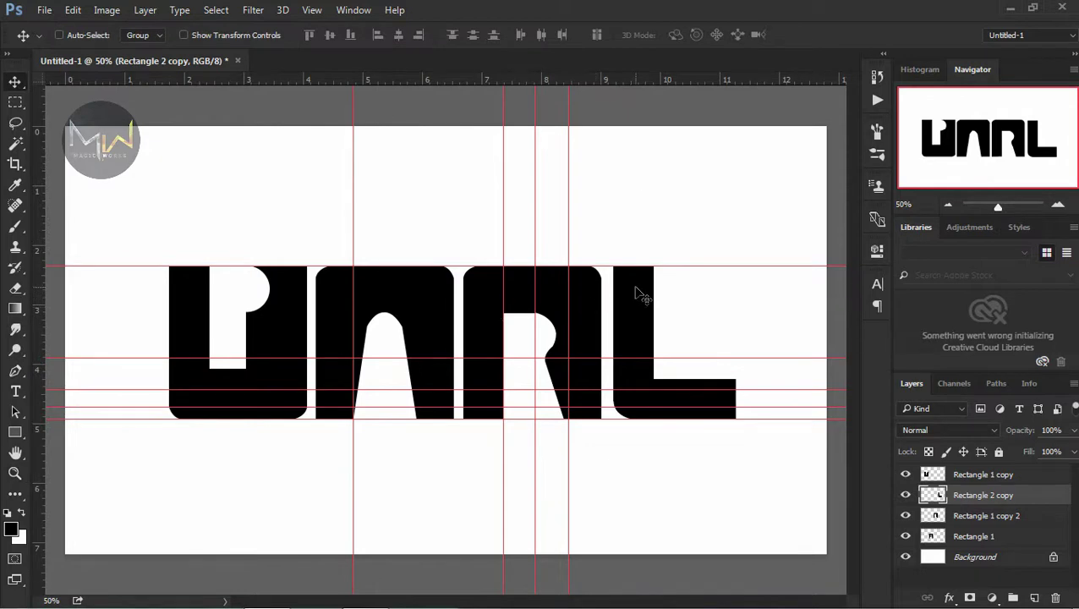
Step: Clear the horizontal and vertical guides off the lettering
key(ctrl+minus)
drag(636, 353, 636, 571)
drag(718, 381, 740, 290)
drag(528, 258, 527, 80)
drag(384, 226, 385, 80)
drag(503, 221, 503, 80)
Step: Link the four letter layers, shift them left and scale them down together
click(982, 475)
shift+click(998, 536)
click(927, 597)
drag(548, 344, 506, 350)
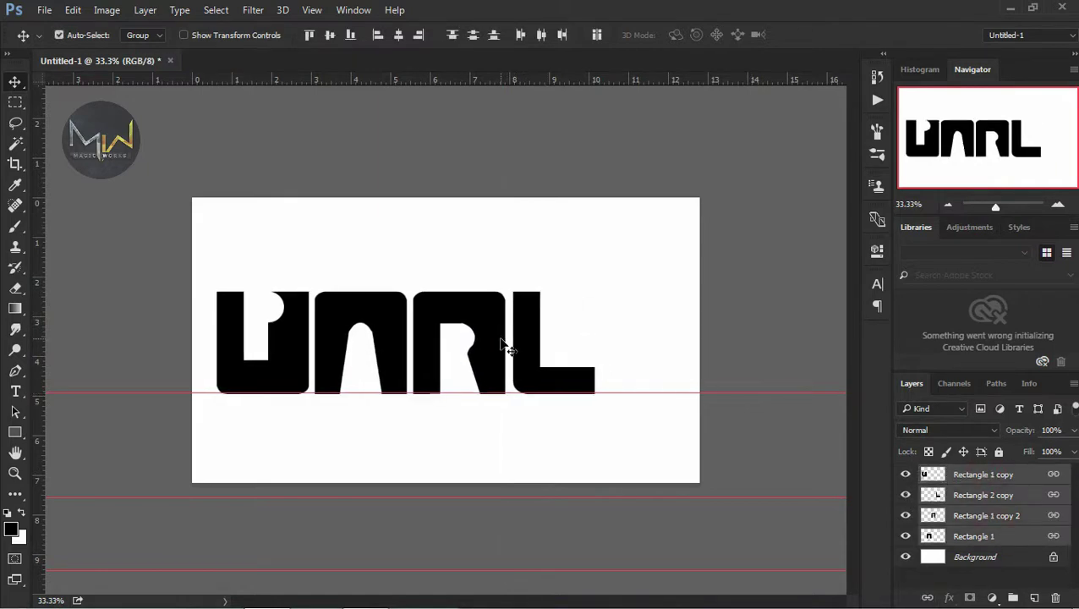
key(ctrl+t)
drag(594, 392, 566, 389)
key(Return)
Step: Place a copy of the L to the right of the original L
key(z)
mouse_move(434, 320)
mouse_down()
mouse_move(476, 303)
mouse_move(665, 347)
mouse_up()
click(434, 328)
key(v)
right_click(457, 301)
click(494, 298)
drag(499, 441, 424, 438)
Step: Lengthen the second L's foot with a rasterized rectangle bar stretched to the right
key(u)
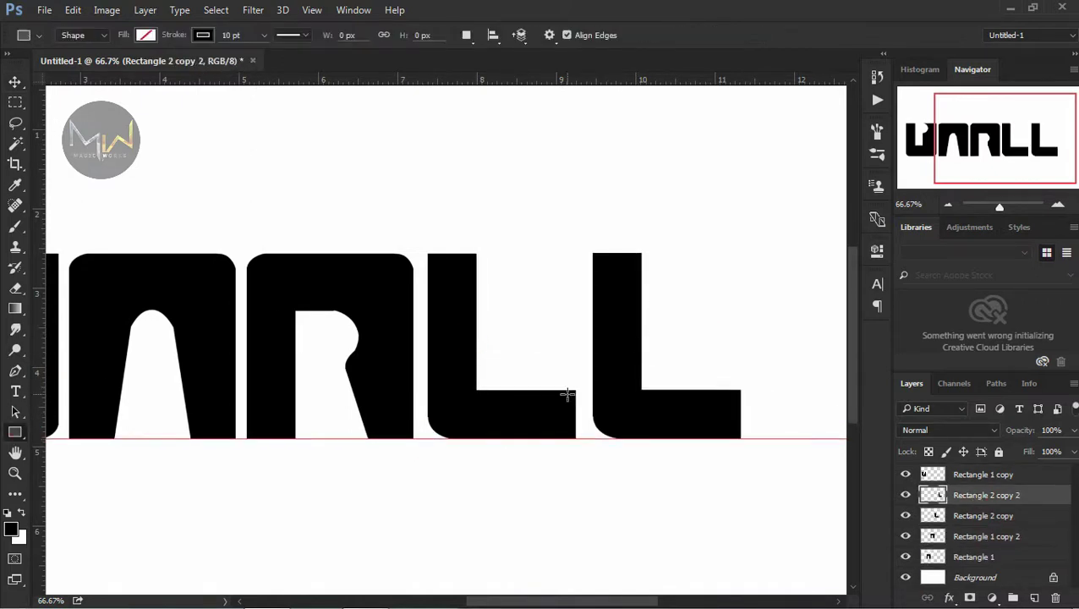
drag(641, 390, 790, 439)
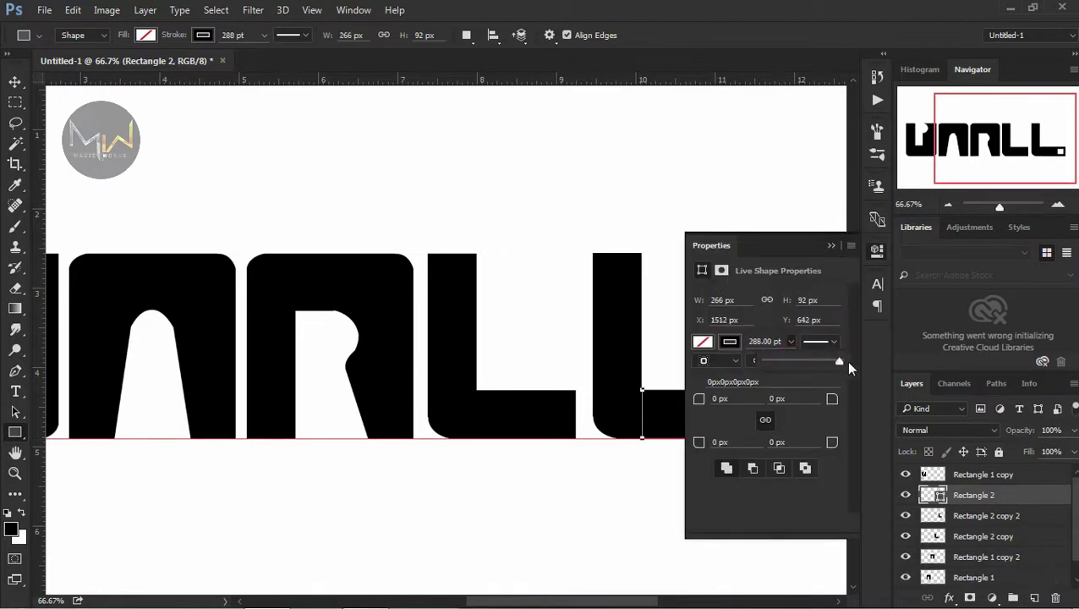
key(v)
right_click(974, 495)
click(799, 204)
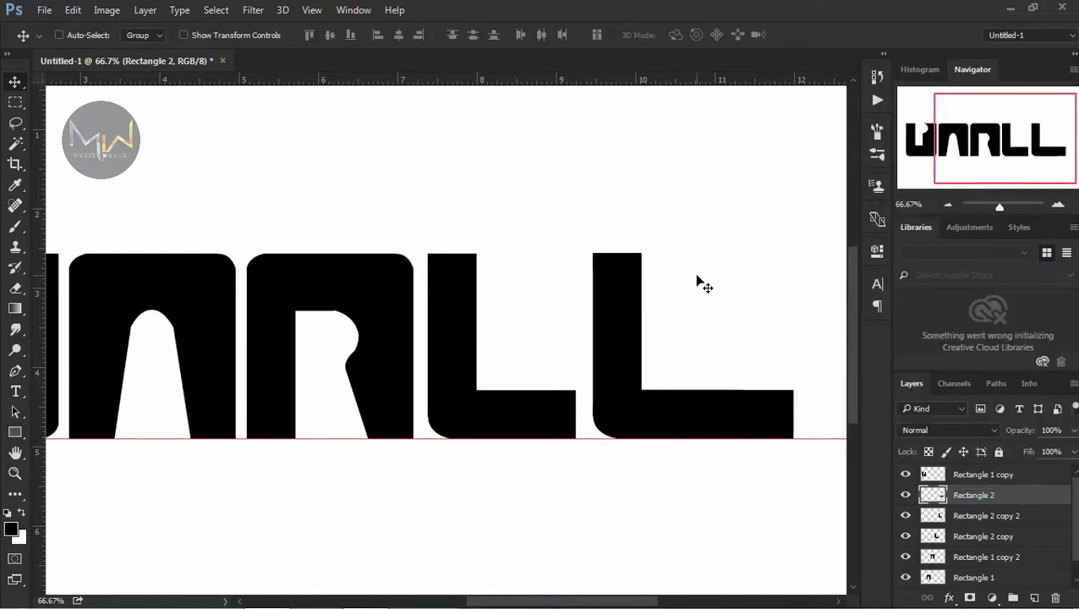
drag(699, 281, 523, 301)
key(ctrl+t)
drag(636, 431, 650, 433)
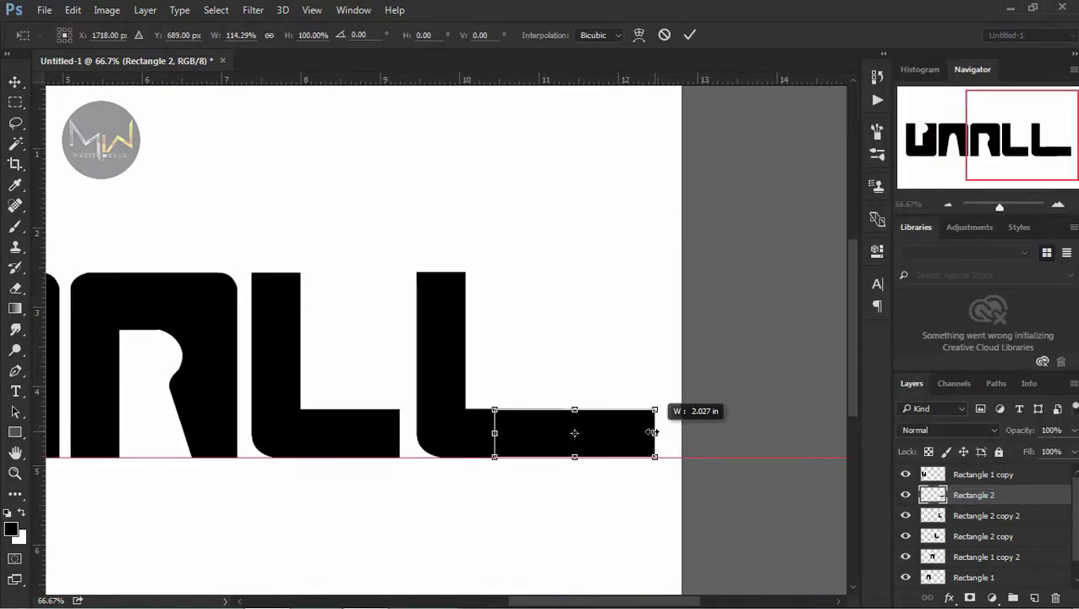
key(Return)
Step: Scale a copy of the R down and position it on top of the second L
drag(178, 321, 390, 296)
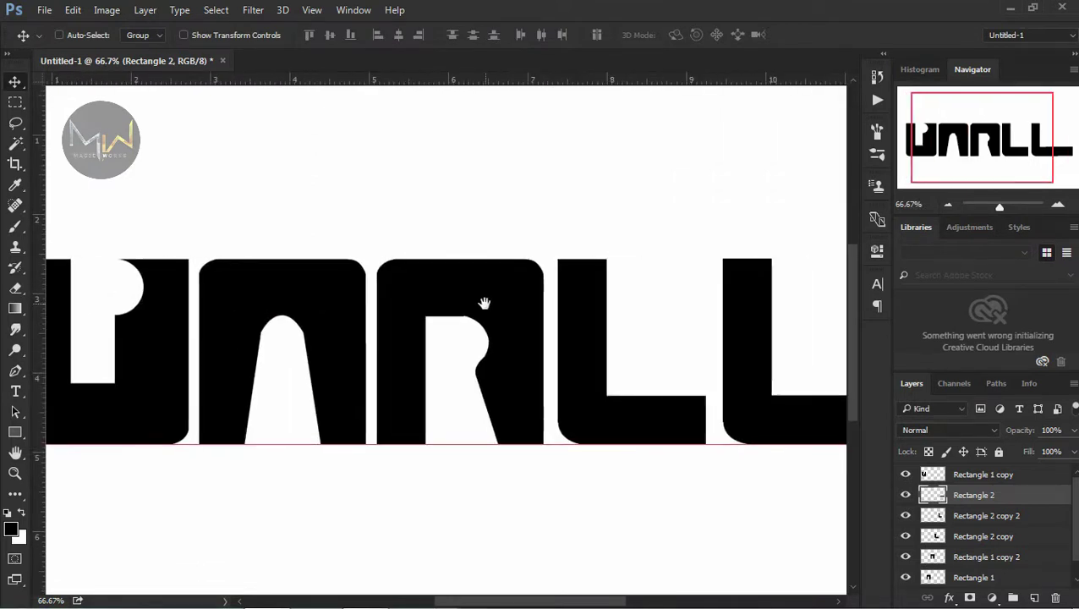
right_click(362, 312)
click(359, 309)
key(ctrl+t)
drag(633, 209, 656, 239)
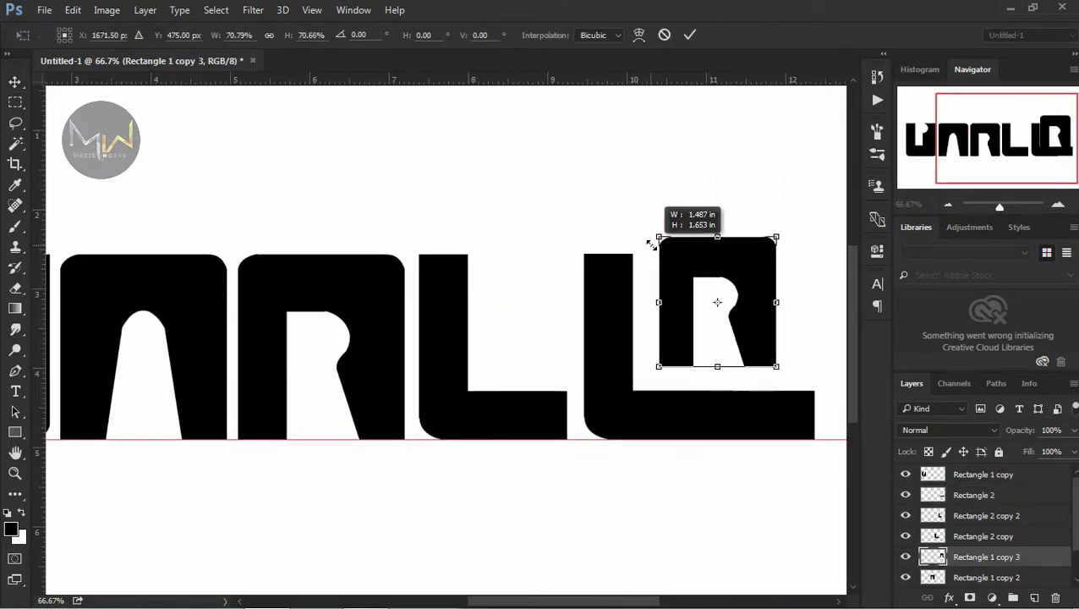
drag(717, 299, 759, 334)
key(Return)
key(ctrl+t)
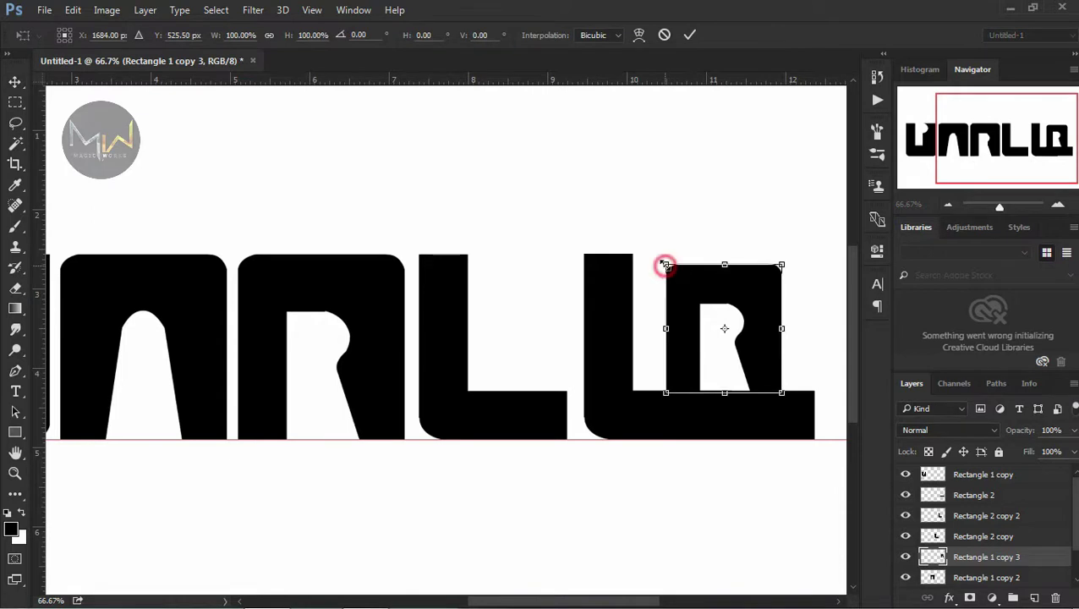
drag(665, 266, 657, 244)
key(Return)
drag(715, 292, 732, 292)
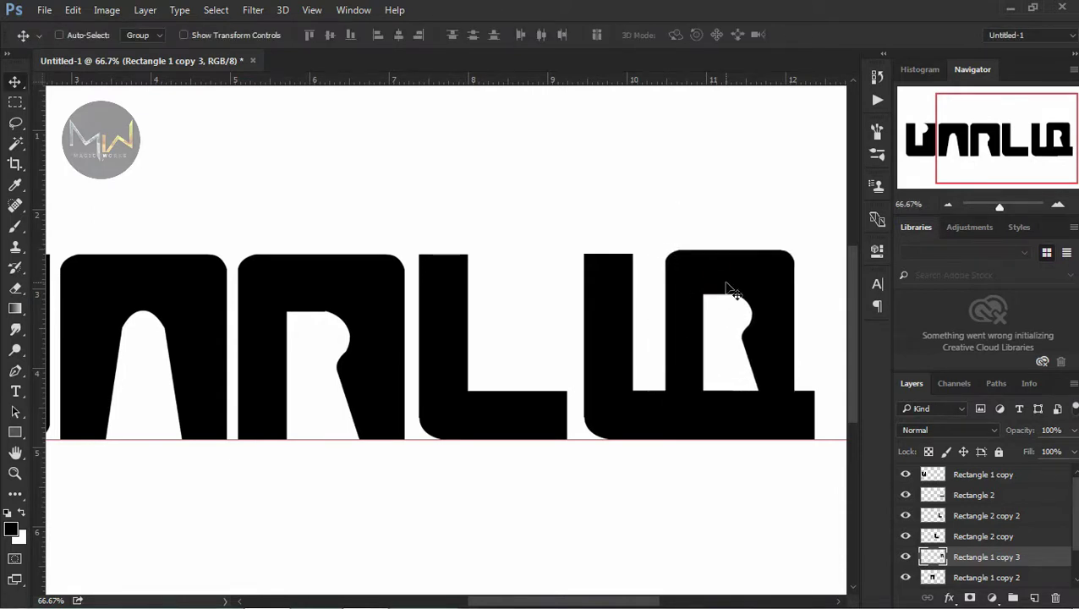
ctrl+click(727, 289)
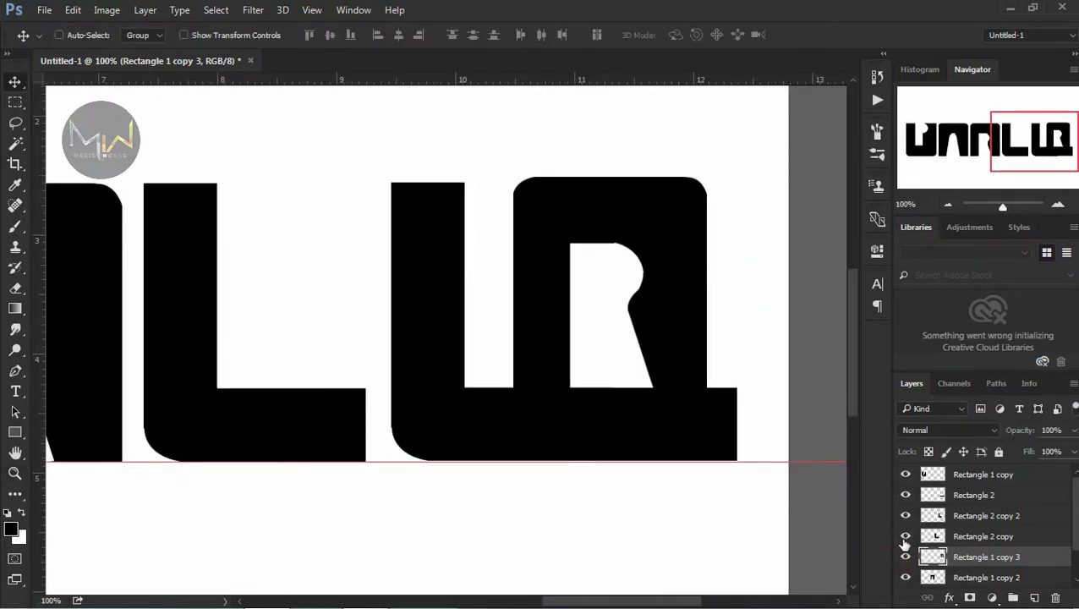
Step: Delete the spare L copy layer and stretch the L's foot bar further right
click(981, 515)
key(Delete)
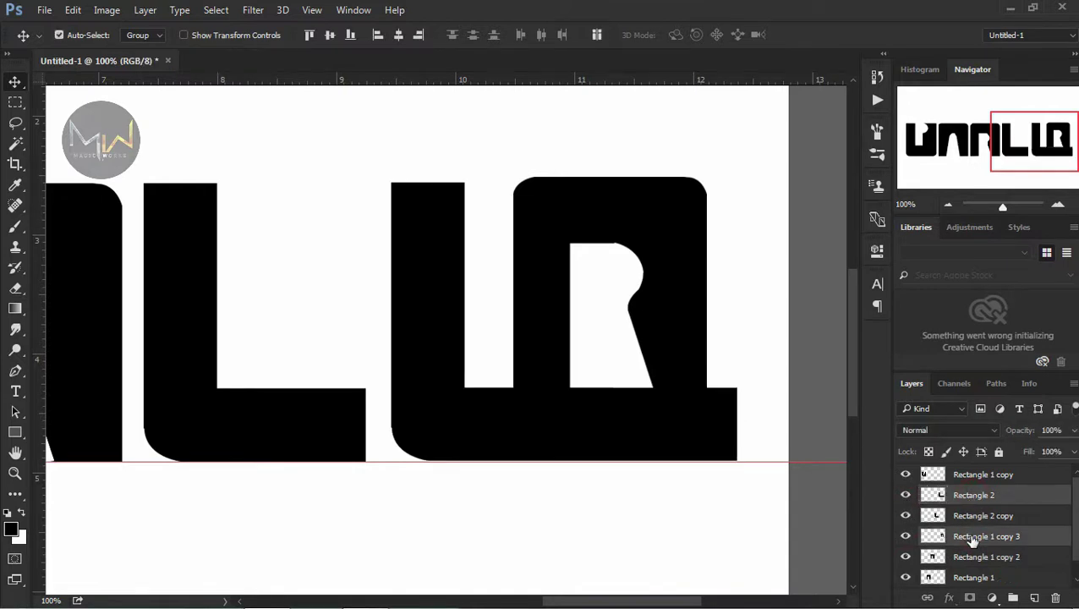
click(971, 537)
click(948, 495)
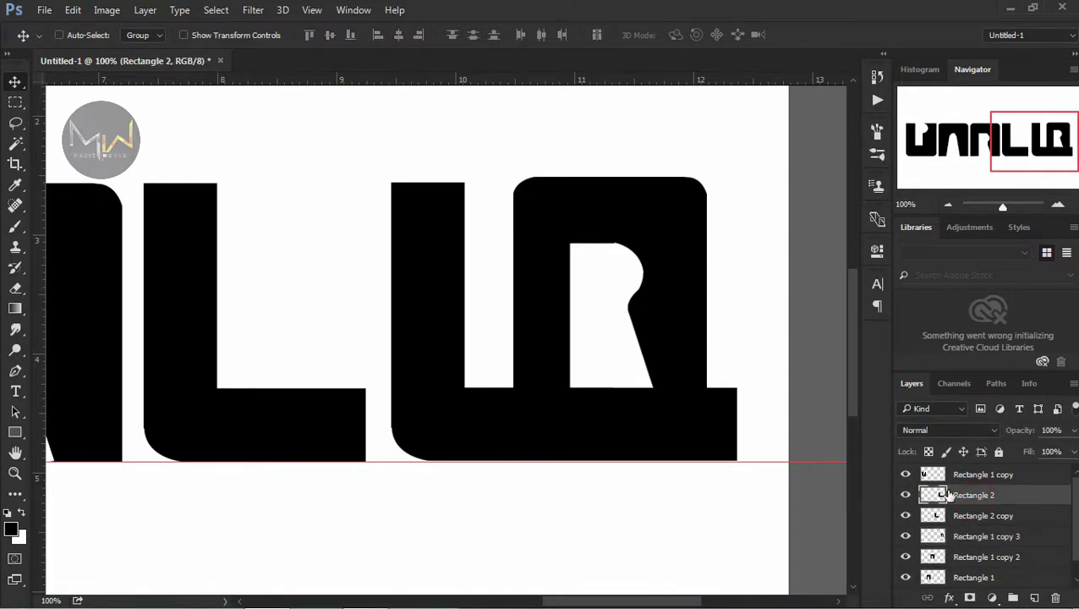
key(ctrl+t)
drag(737, 424, 771, 423)
key(Return)
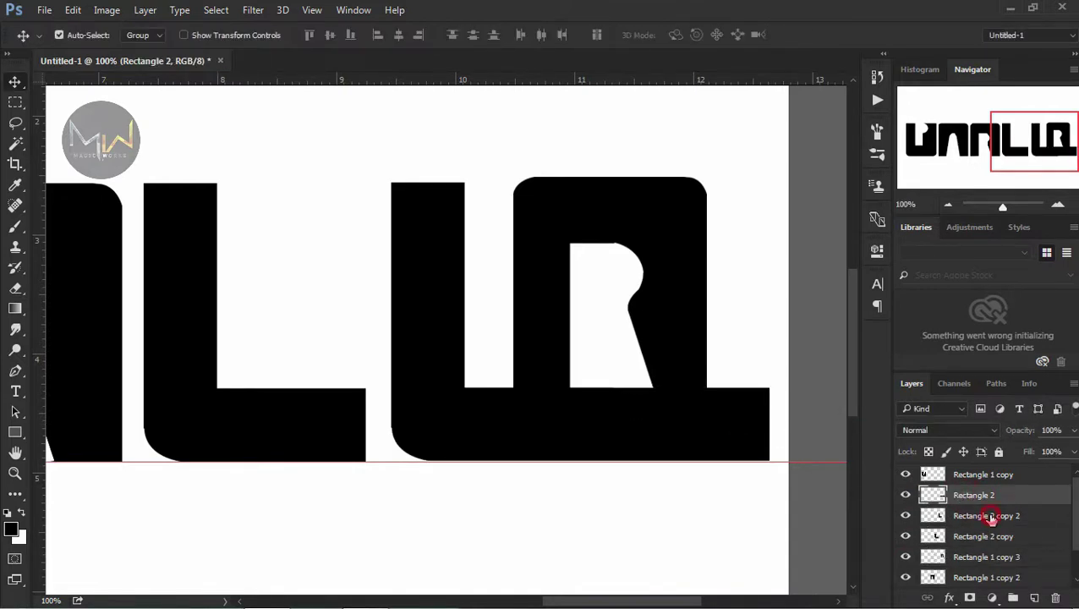
Step: Add a guide along the letters' top edge and merge the R copy into Rectangle 2
ctrl+click(965, 538)
drag(656, 82, 668, 183)
click(933, 530)
ctrl+click(974, 498)
key(ctrl+e)
Step: Paint the R's inner opening solid black, then marquee the top gap between stem and block
key(m)
drag(545, 212, 675, 416)
key(b)
click(607, 285)
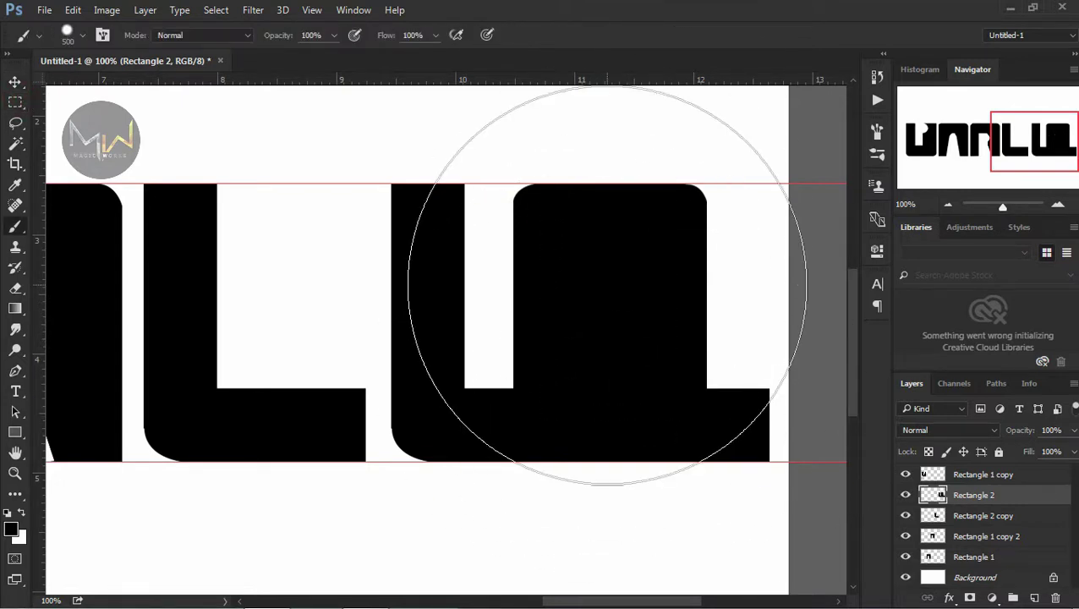
key(m)
drag(429, 173, 554, 224)
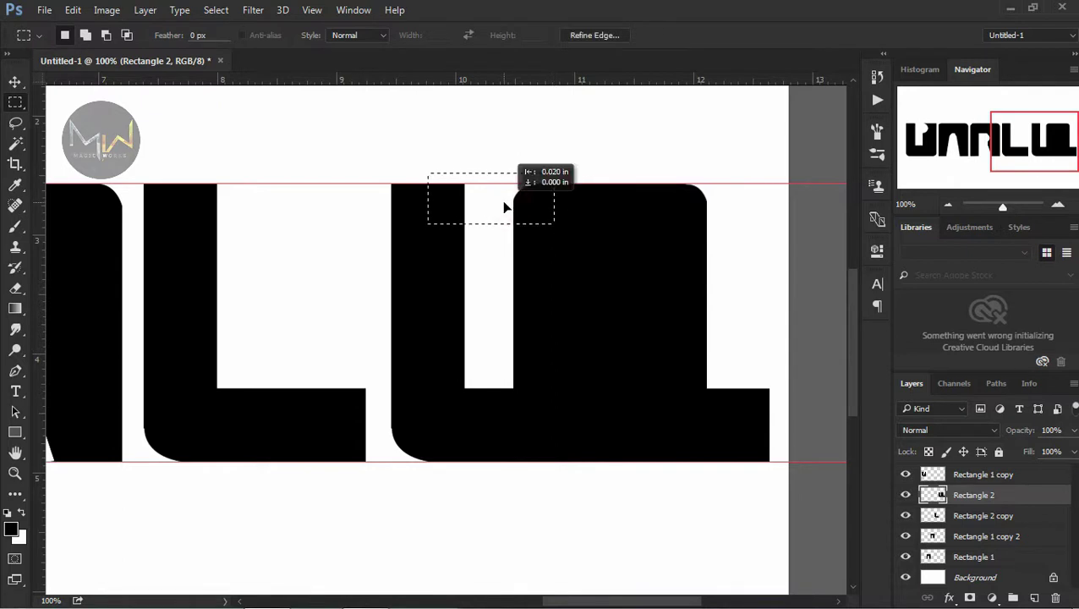
Step: Clear the T-shaped notch to white and add one horizontal and two vertical guides
key(Delete)
key(ctrl+d)
scroll(611, 270, right, 1)
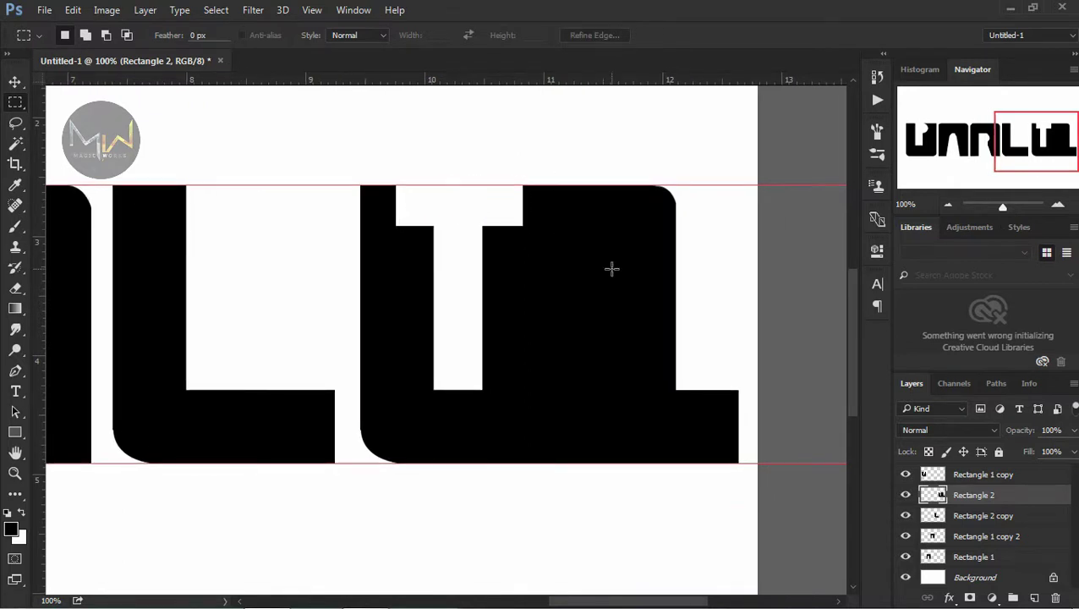
key(v)
drag(651, 79, 676, 390)
drag(39, 272, 567, 227)
drag(37, 212, 629, 192)
drag(570, 218, 571, 220)
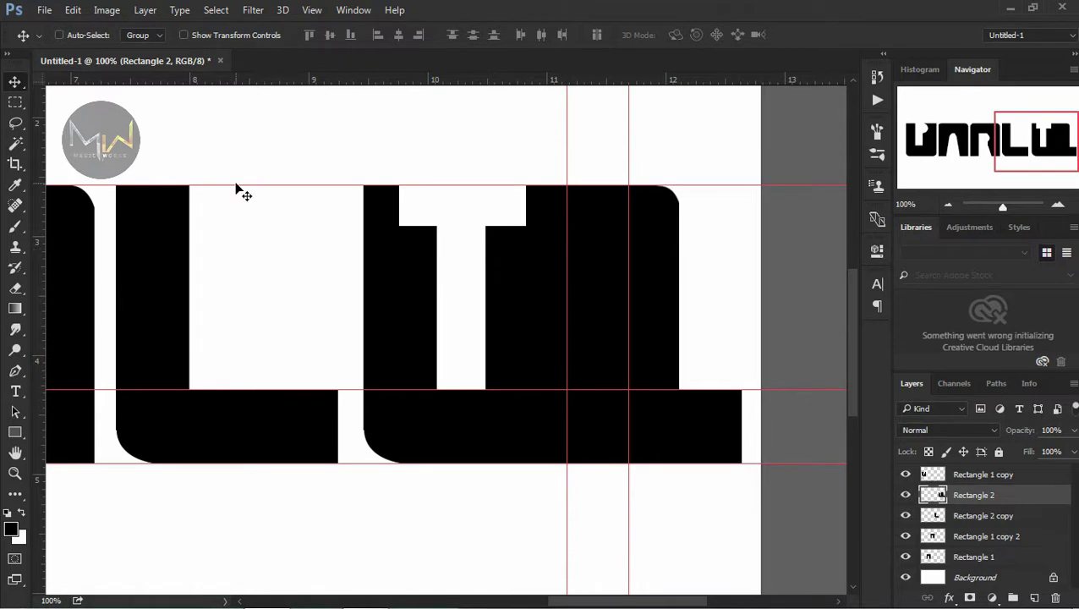
Step: Cut a rectangular opening out of the block between the two vertical guides
key(m)
drag(567, 293, 629, 390)
key(ctrl+d)
key(v)
key(c)
key(v)
drag(566, 279, 236, 271)
Step: Move the guides above the opening and turn a Pen trapezoid there into a selection
key(p)
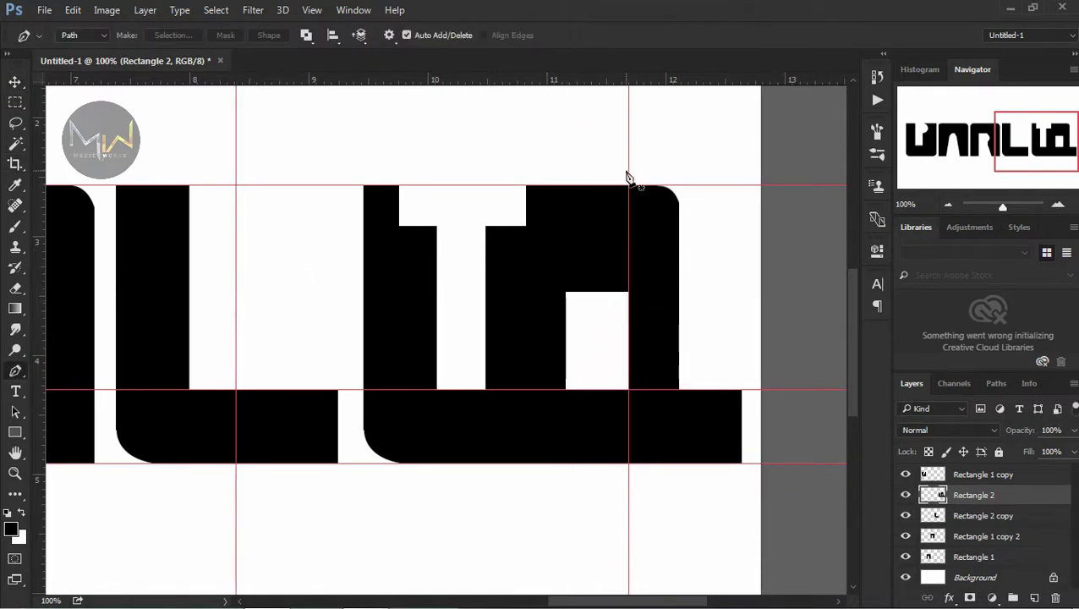
key(v)
drag(626, 185, 694, 246)
mouse_move(645, 222)
mouse_down()
mouse_move(530, 209)
mouse_move(550, 209)
mouse_up()
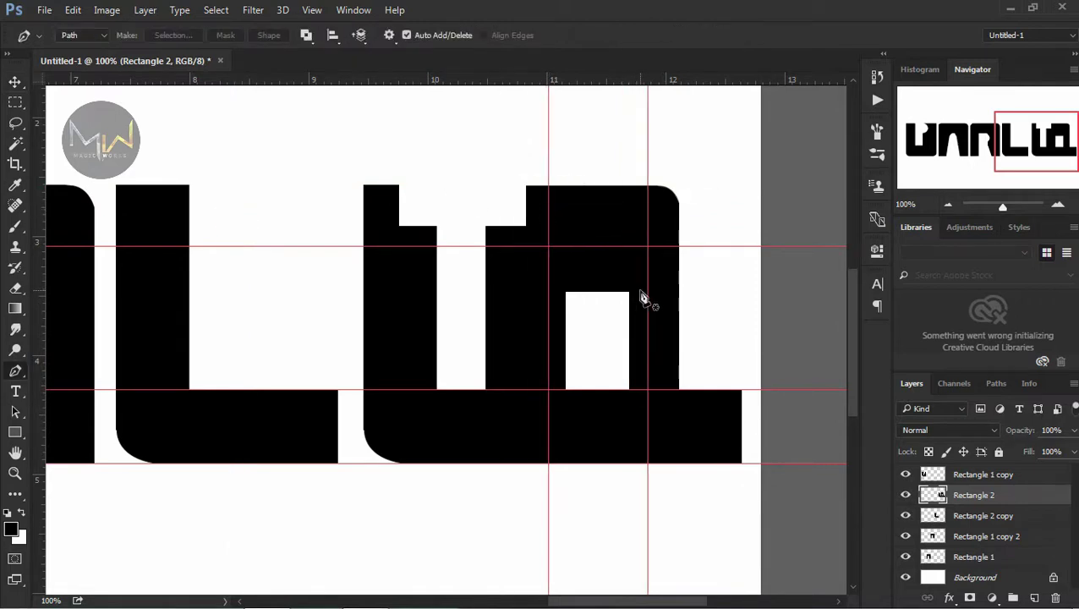
drag(626, 246, 614, 253)
key(p)
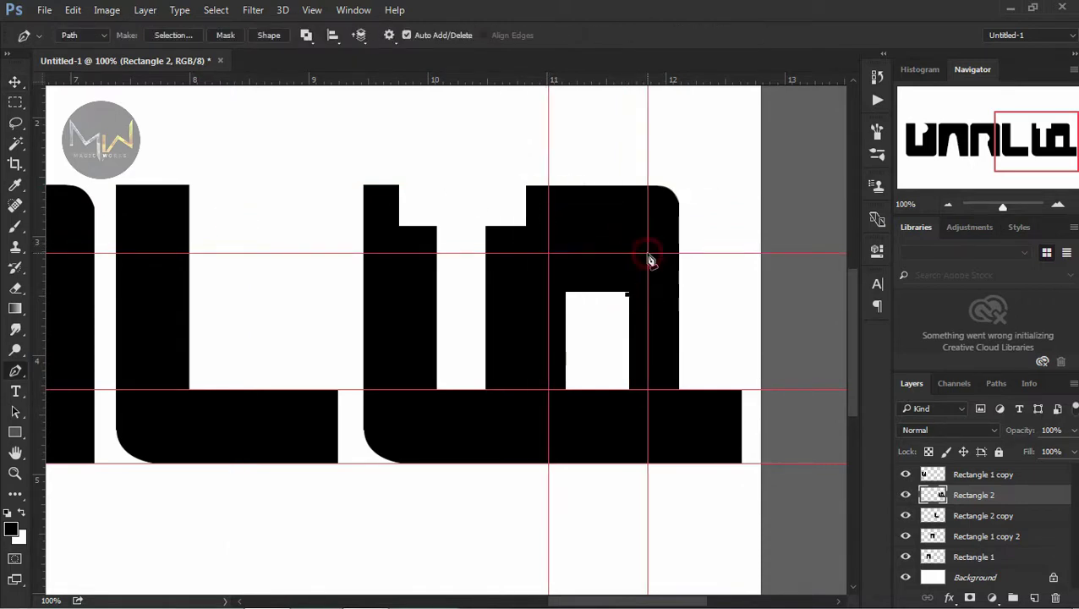
right_click(622, 297)
click(664, 272)
click(640, 173)
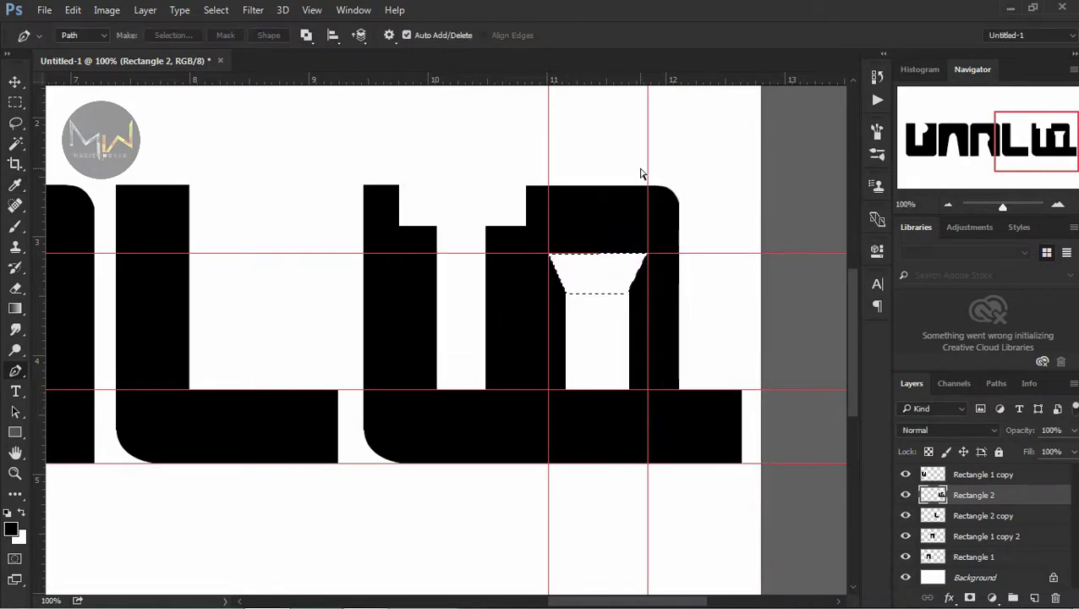
key(x)
alt+click(651, 266)
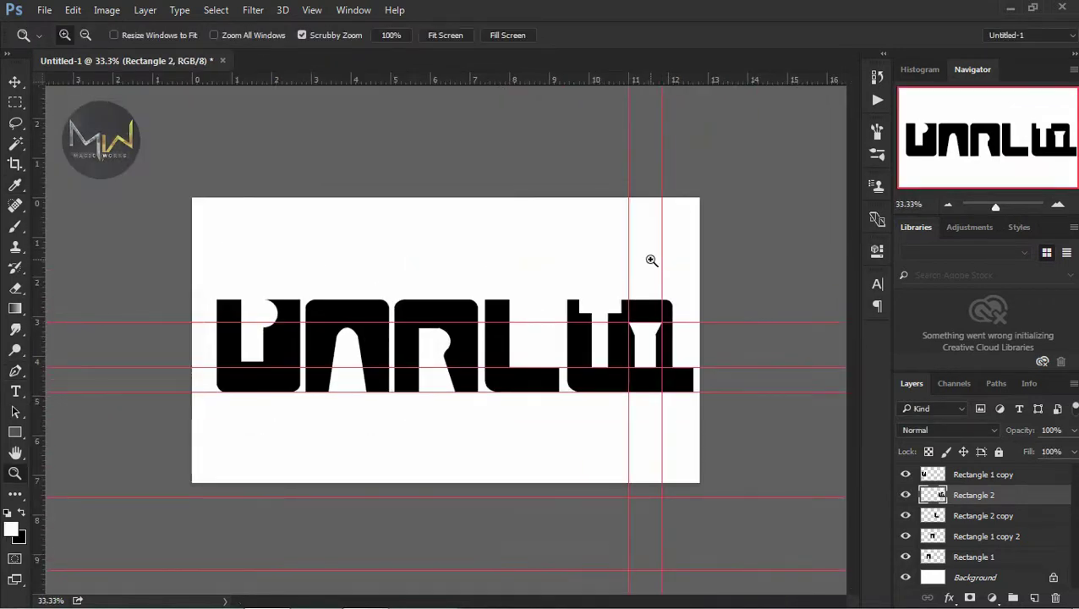
Step: Zoom in on the first letters and select the Rectangle 2 copy layer
key(v)
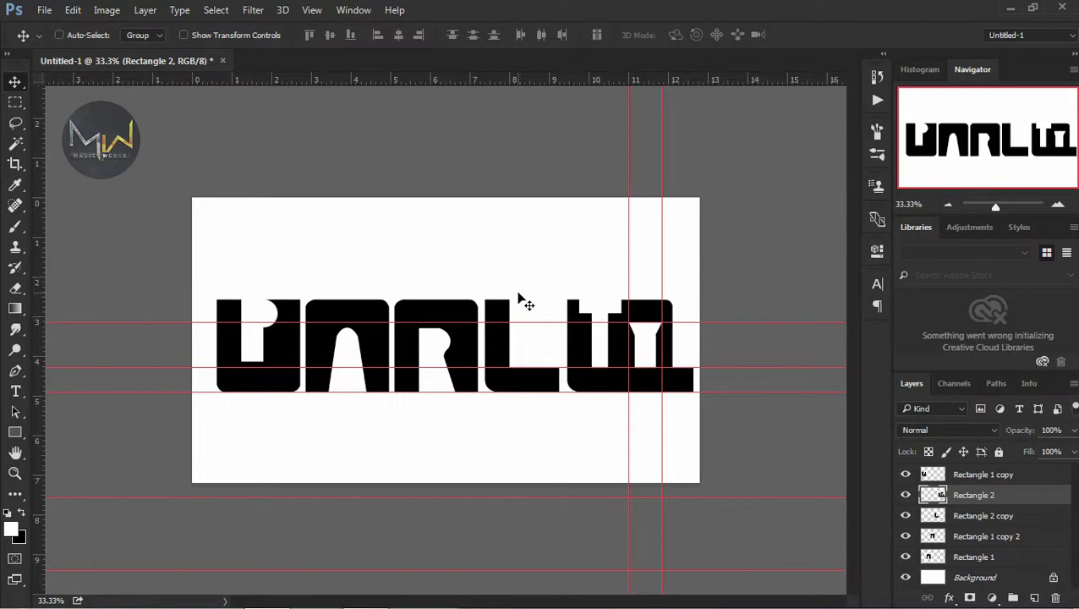
key(z)
mouse_move(537, 294)
mouse_down()
mouse_move(641, 290)
mouse_move(653, 306)
mouse_up()
key(p)
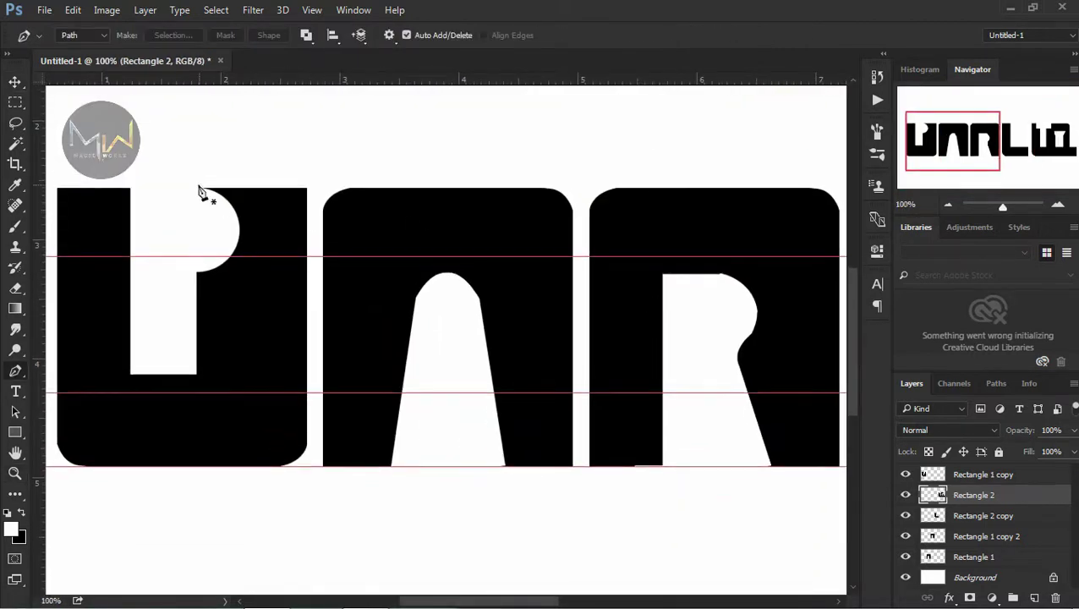
key(l)
key(v)
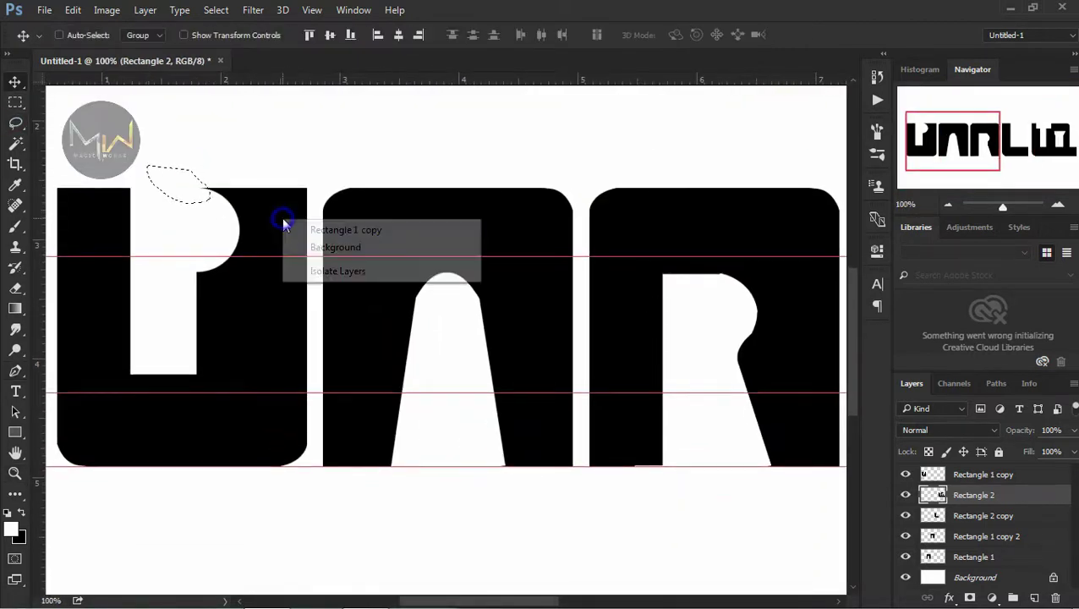
ctrl+click(284, 221)
key(ctrl+d)
scroll(316, 233, right, 3)
scroll(333, 221, right, 2)
scroll(415, 252, right, 6)
scroll(416, 252, up, 1)
right_click(583, 254)
click(609, 258)
Step: Round the L's top-right corner by painting Pen path selections black
key(p)
right_click(541, 241)
click(614, 276)
key(Return)
key(Delete)
scroll(617, 211, right, 1)
click(572, 237)
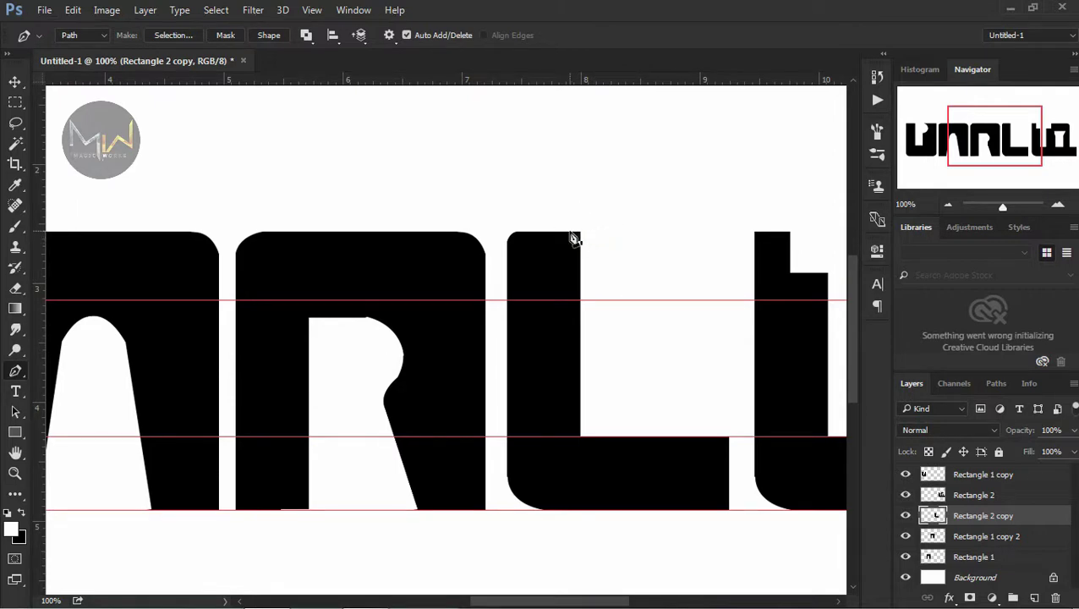
right_click(589, 240)
click(663, 275)
click(631, 162)
key(Delete)
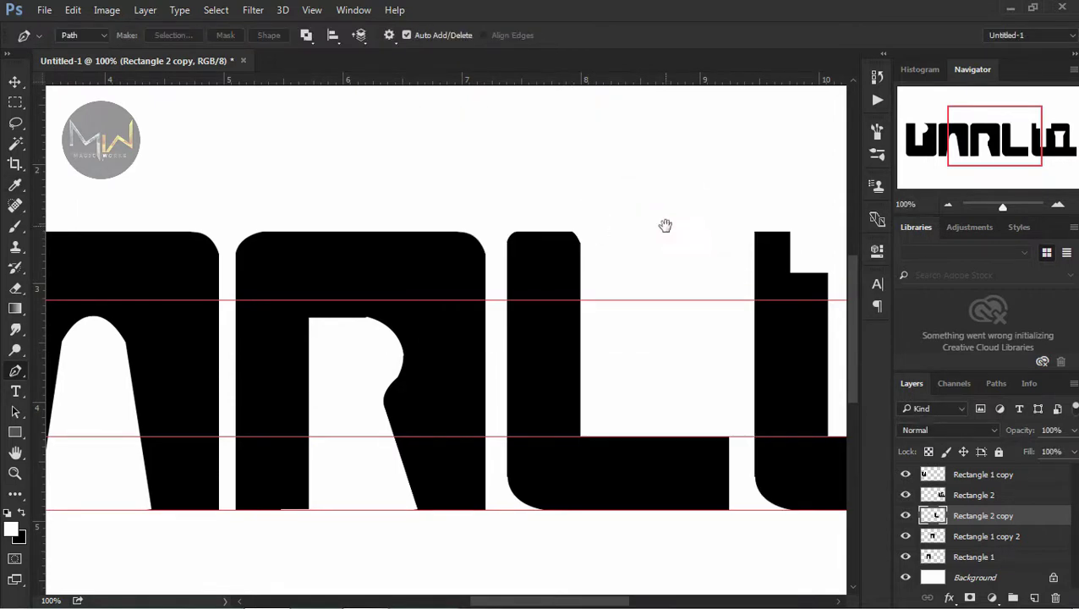
Step: Paint a triangle path selection black with a larger brush to round the t's notch corner
scroll(665, 226, right, 5)
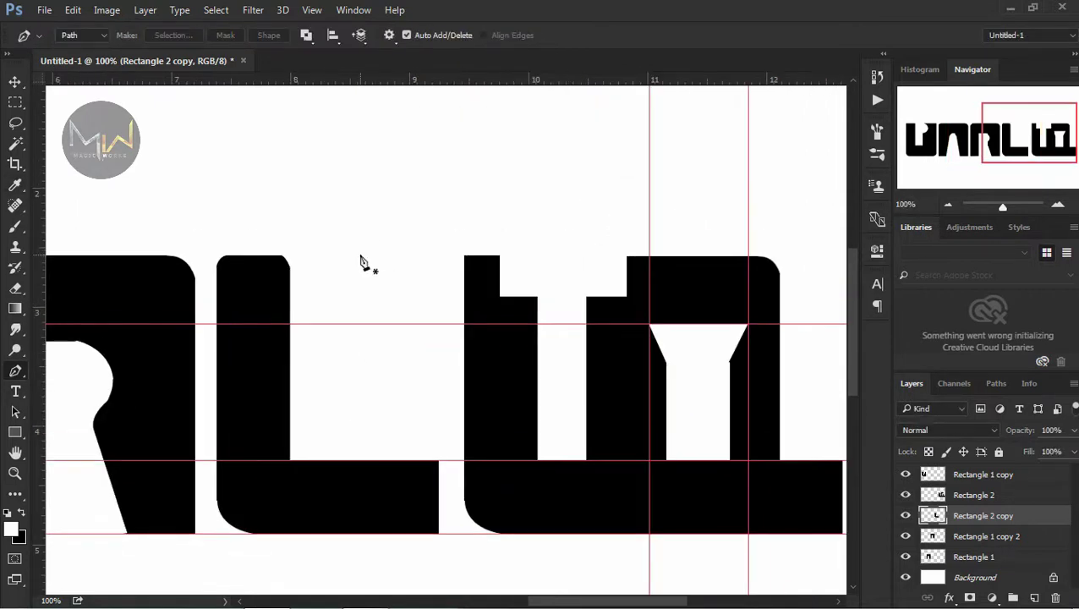
right_click(499, 290)
click(564, 272)
key(Return)
key(alt+bracketright)
key(b)
key(x)
drag(362, 241, 482, 361)
scroll(482, 361, right, 3)
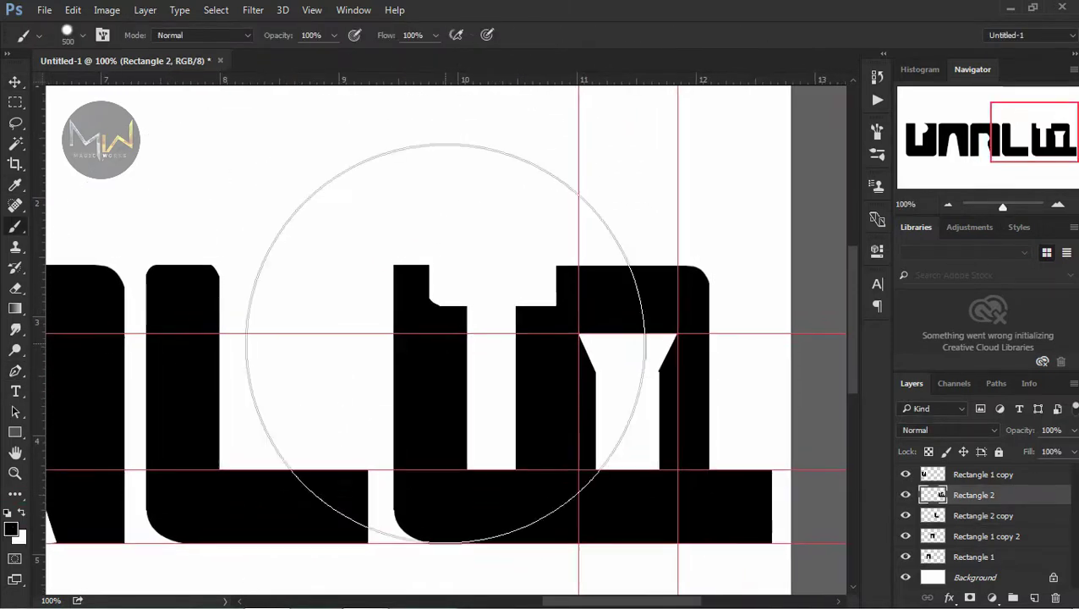
Step: Round the t's inner bottom by painting a curved Pen path selection black
key(ctrl+d)
key(p)
click(464, 459)
drag(525, 487, 534, 457)
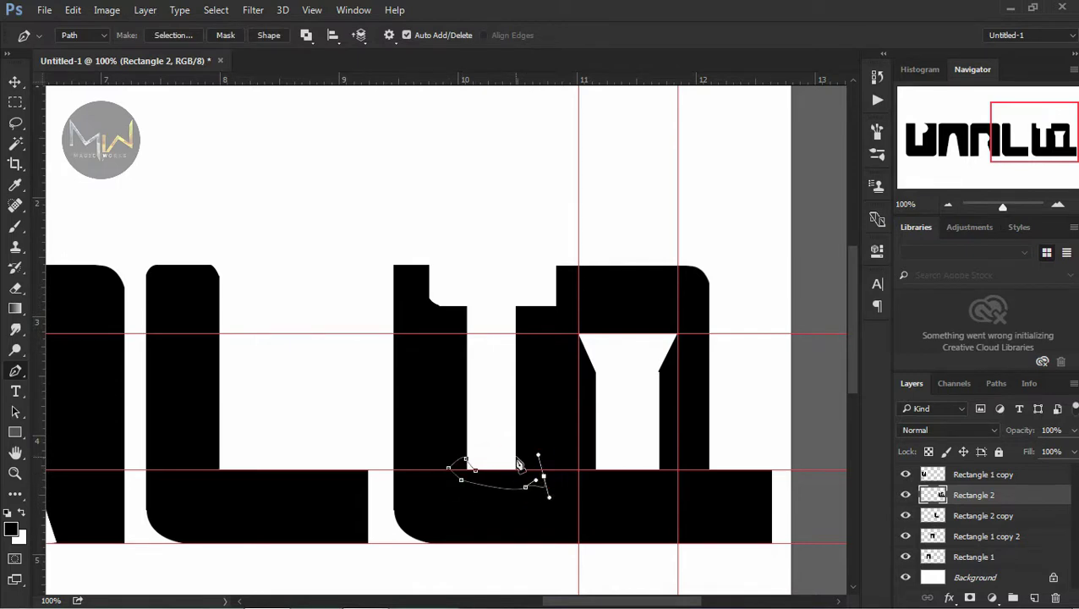
right_click(525, 482)
click(583, 279)
click(630, 164)
key(b)
click(483, 394)
key(ctrl+d)
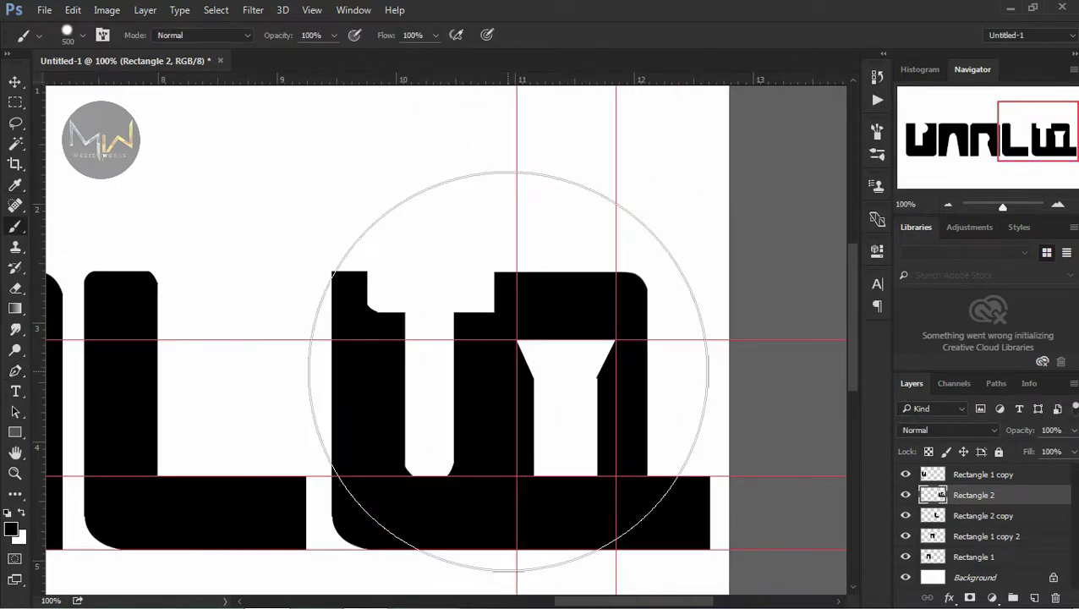
Step: Fill a notch corner path selection black, then zoom in on the last letter's notch
key(p)
right_click(506, 315)
click(563, 277)
click(643, 168)
key(b)
click(592, 300)
drag(590, 313, 550, 330)
key(z)
click(597, 381)
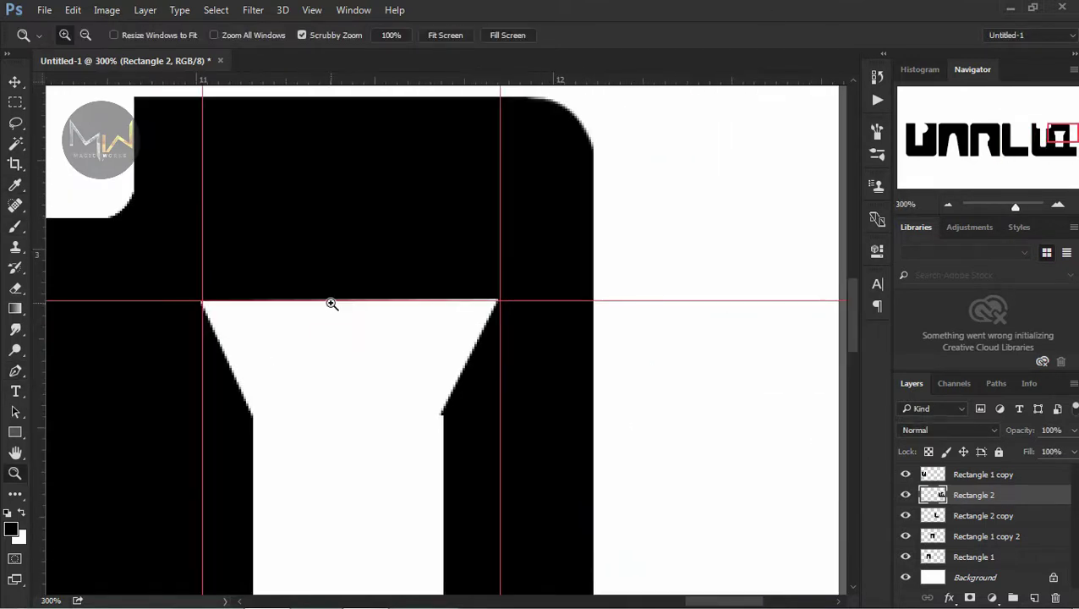
Step: Make a selection from a notch corner path and move the horizontal guide to the notch top
key(p)
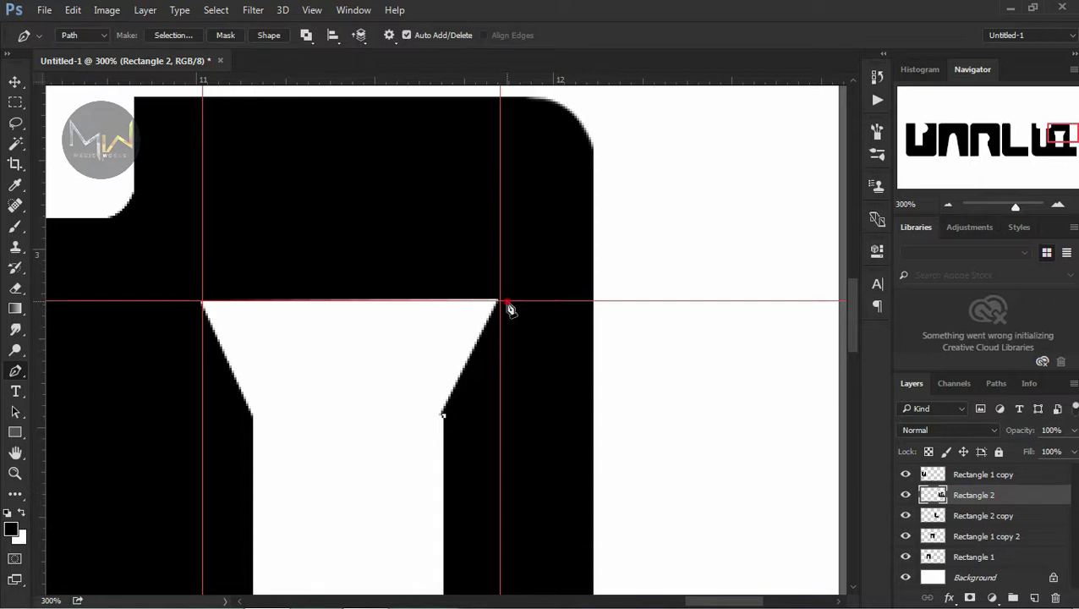
click(192, 302)
click(445, 418)
right_click(445, 419)
click(629, 163)
drag(434, 267, 500, 284)
key(v)
drag(584, 318, 584, 302)
Step: Select the notch's right corner from a Pen path and set a smaller white brush
key(p)
click(558, 288)
click(585, 361)
right_click(585, 361)
click(631, 277)
key(Return)
key(b)
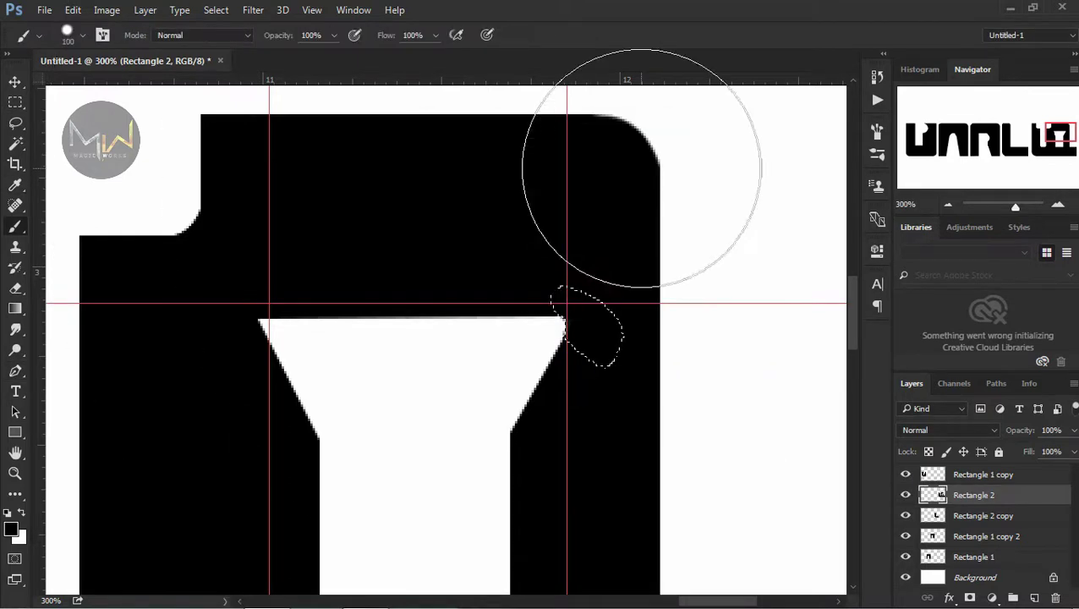
key(bracketleft)
key(bracketleft)
key(bracketleft)
click(26, 517)
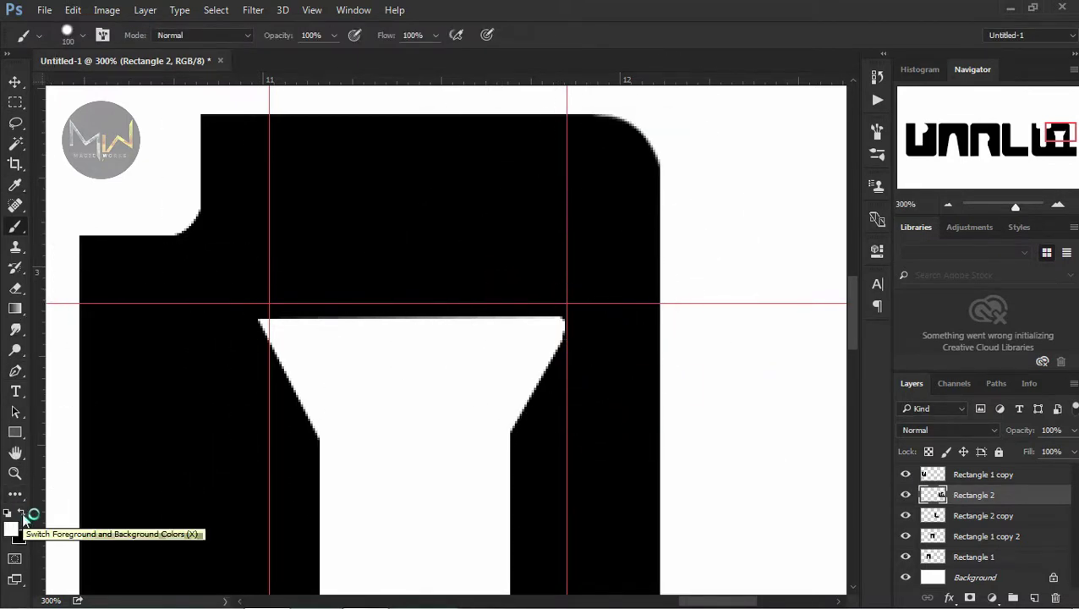
Step: Make a selection from the notch's left corner path and check the whole word zoomed out
key(p)
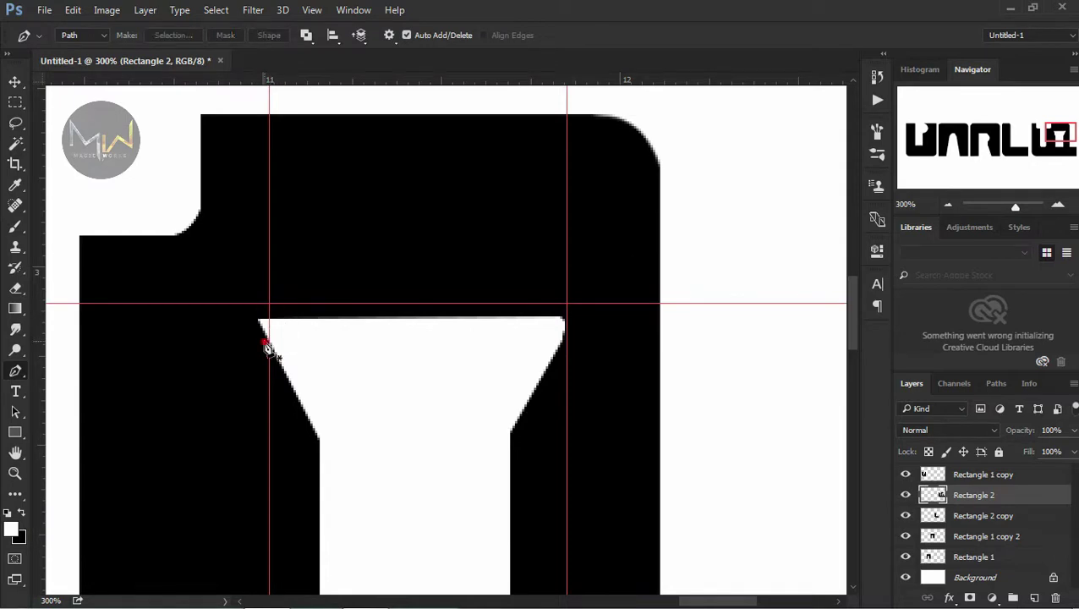
right_click(250, 318)
click(287, 381)
key(Return)
key(b)
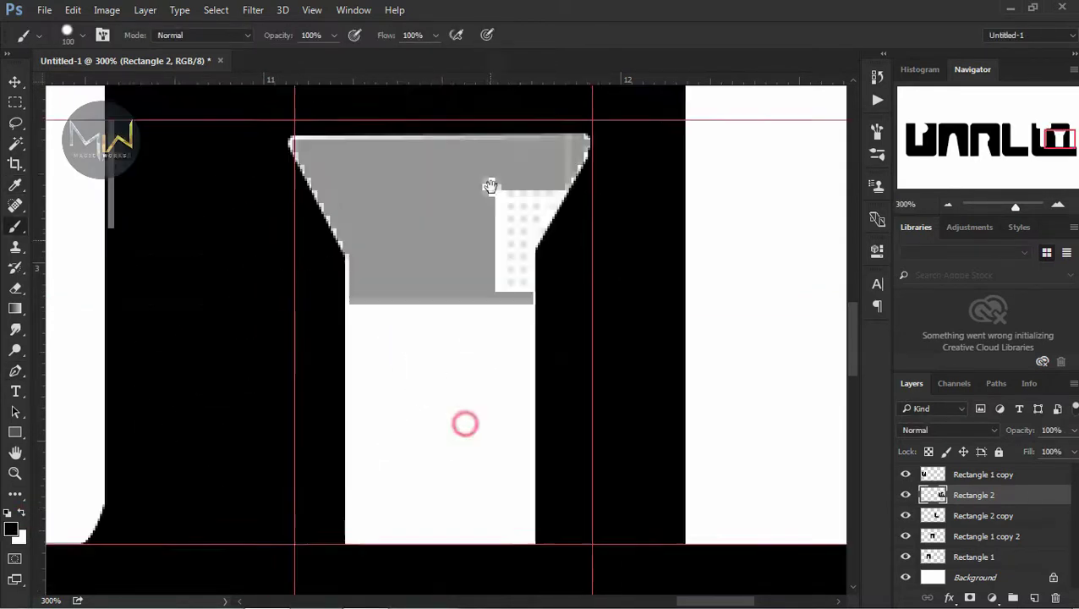
key(v)
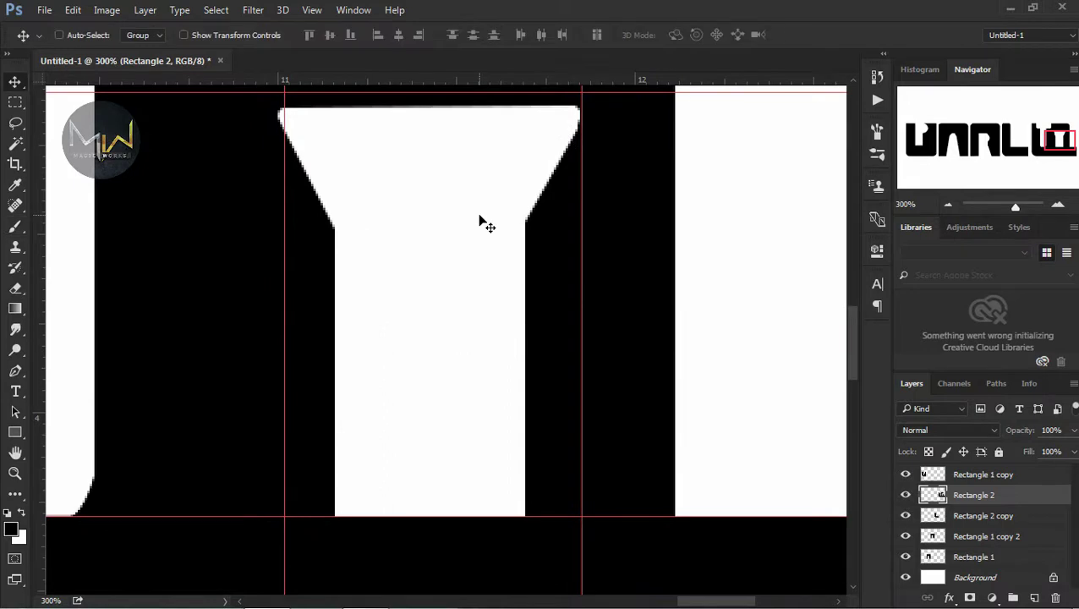
key(z)
alt+click(290, 320)
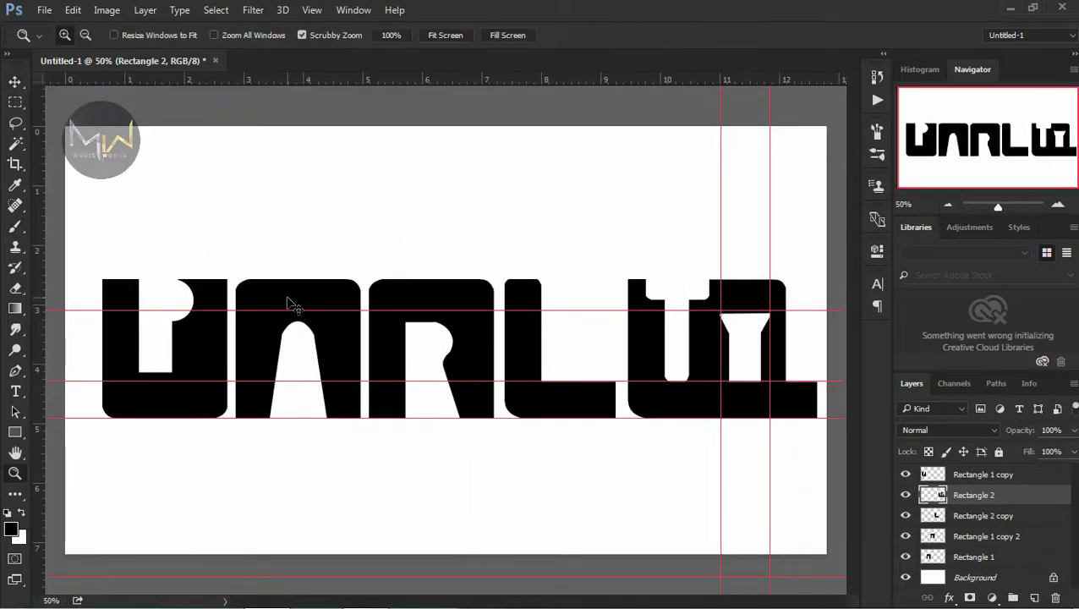
click(452, 308)
Step: Move the guides to the step corner and fill its path selection to round it
key(p)
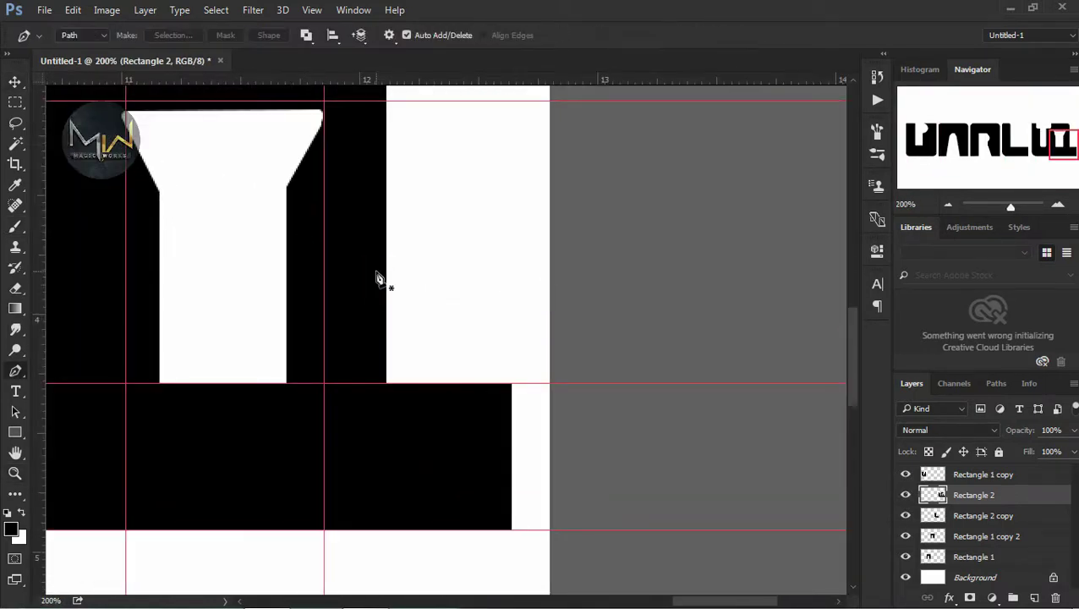
drag(324, 372, 471, 356)
drag(547, 383, 578, 417)
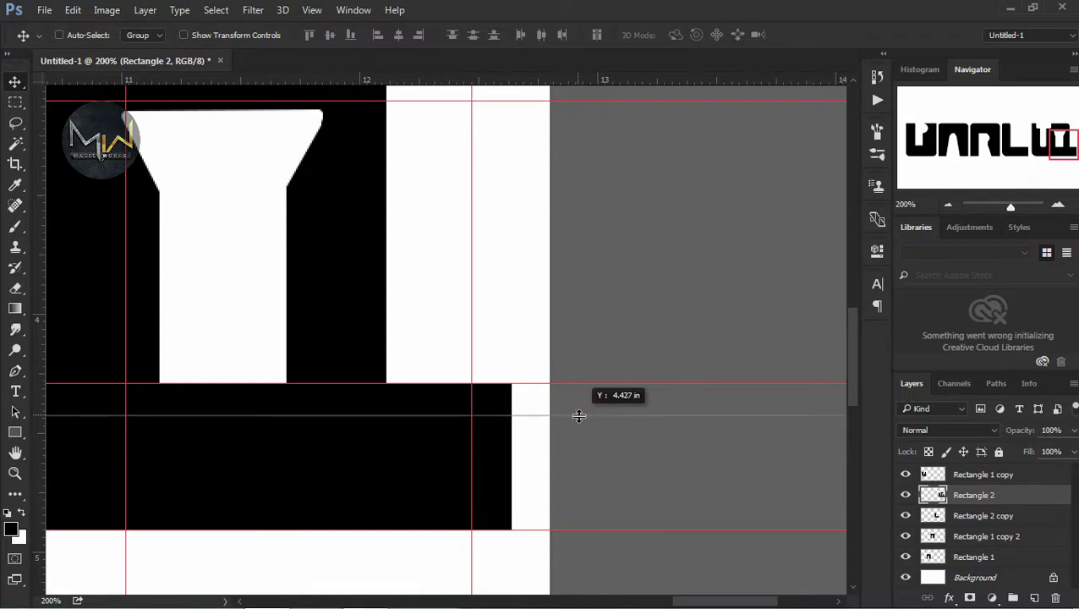
right_click(534, 364)
click(592, 275)
click(631, 163)
key(Delete)
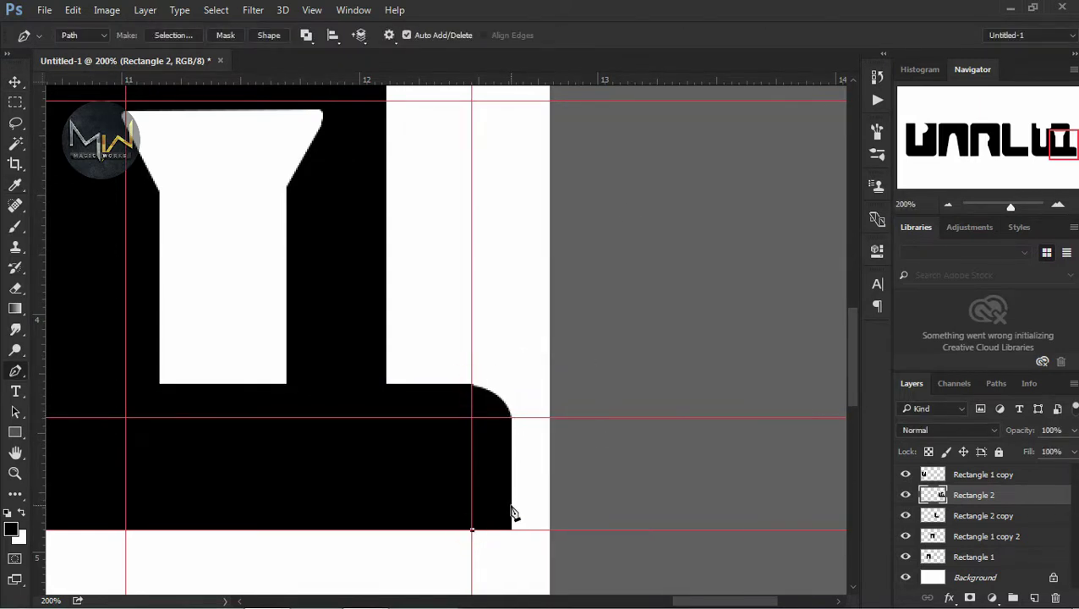
Step: Turn a Pen path on the last letter's bottom-right corner into a selection
click(577, 578)
click(490, 572)
click(472, 529)
right_click(489, 196)
click(585, 205)
click(641, 168)
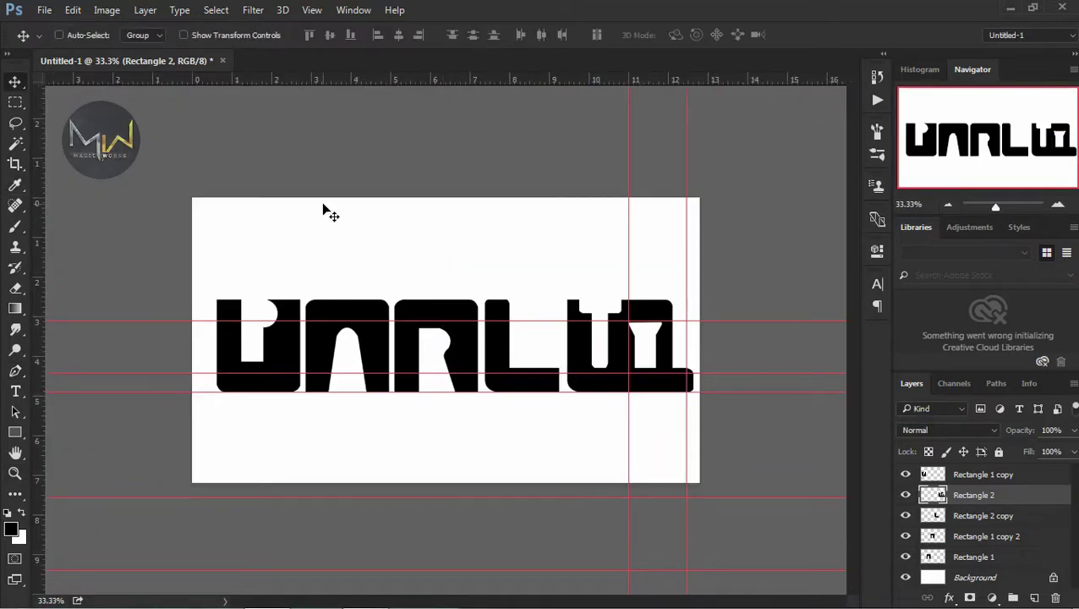
right_click(16, 432)
click(106, 457)
Step: Draw a black circle above the third letter and rasterize the Ellipse 1 layer
drag(409, 265, 439, 294)
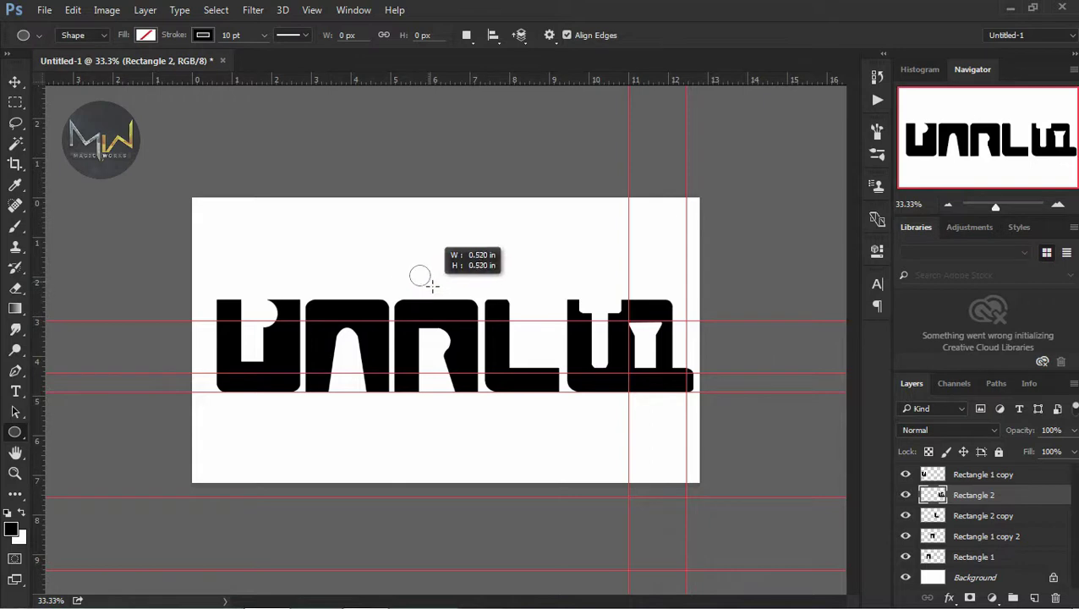
key(v)
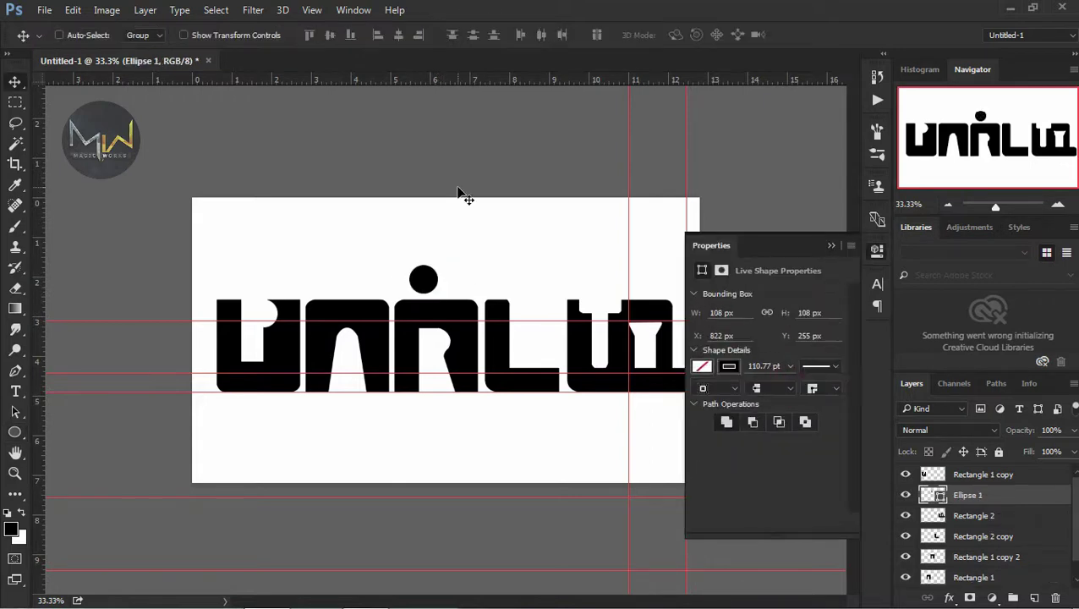
click(832, 245)
right_click(981, 495)
click(827, 212)
Step: Duplicate the circle and move the copy into the L's opening
key(ctrl+t)
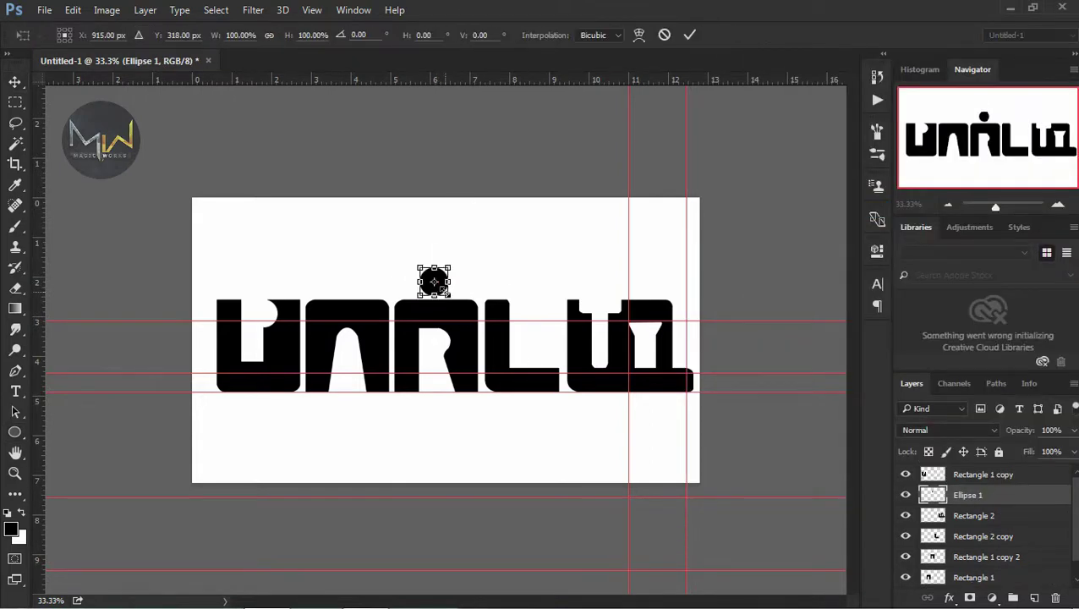
key(Return)
mouse_move(439, 284)
mouse_down()
mouse_move(538, 340)
mouse_move(544, 311)
mouse_up()
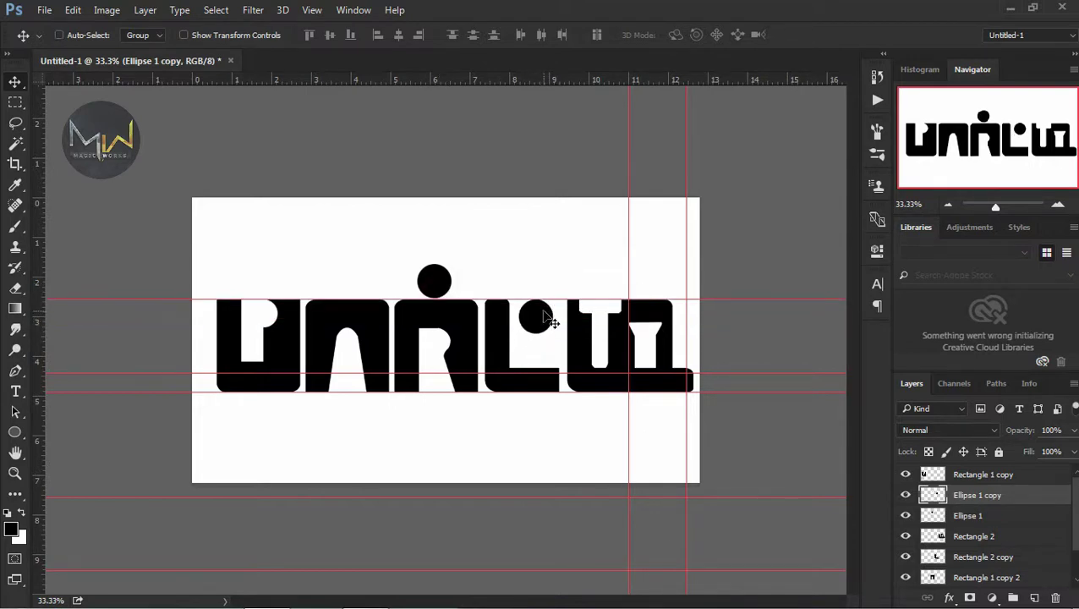
key(ctrl+t)
key(Return)
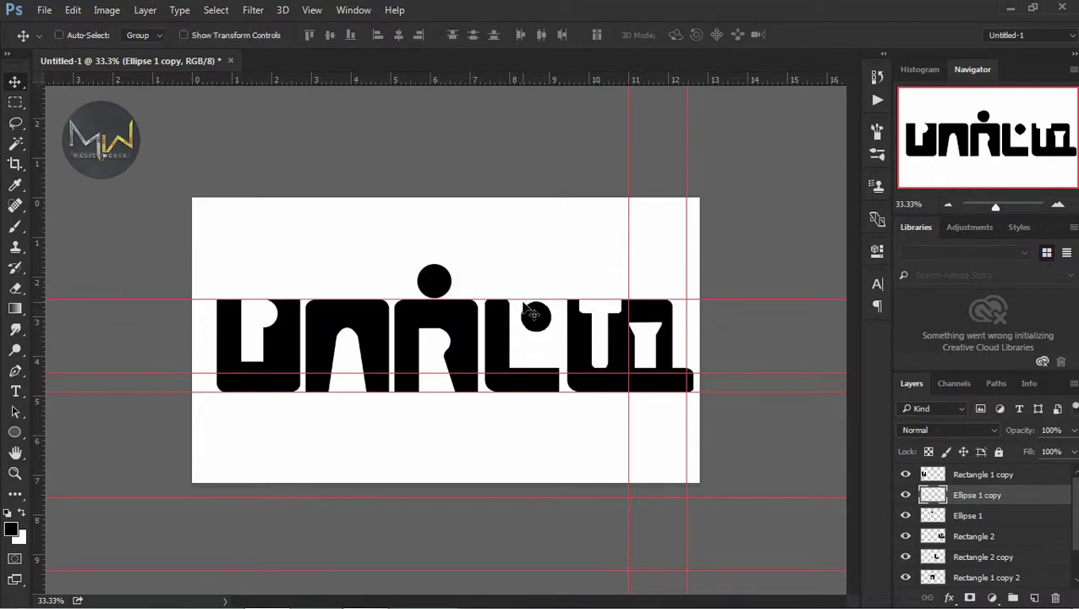
Step: Make another copy of the circle, then bring the L and last letter into view
drag(439, 287, 457, 301)
key(z)
key(ctrl+minus)
click(1016, 478)
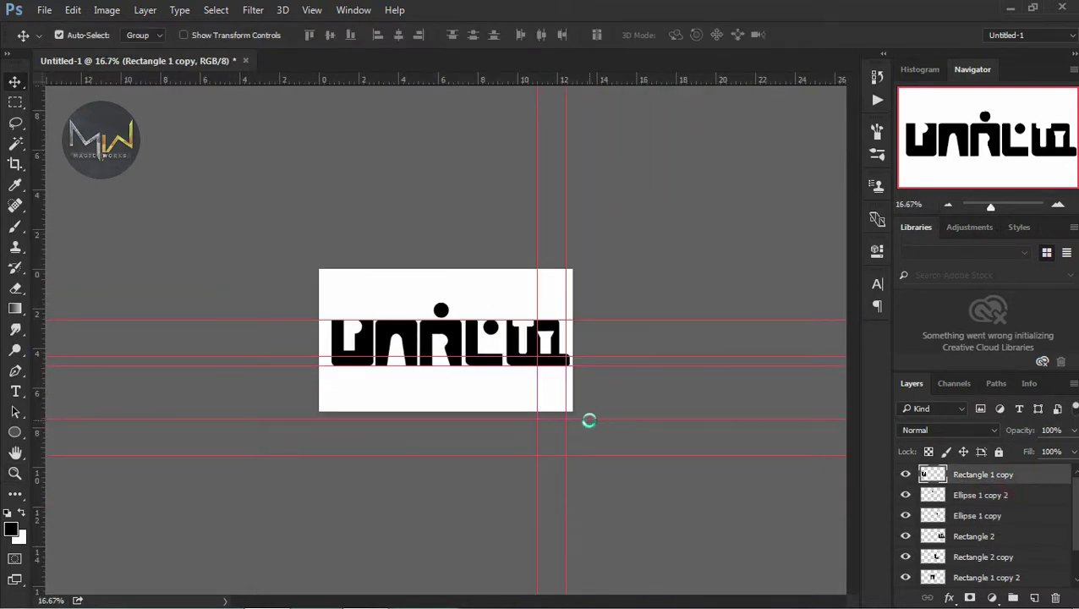
ctrl+click(436, 289)
drag(532, 244, 193, 260)
Step: Draw a black stem rectangle below the last letter and make it slightly narrower
key(u)
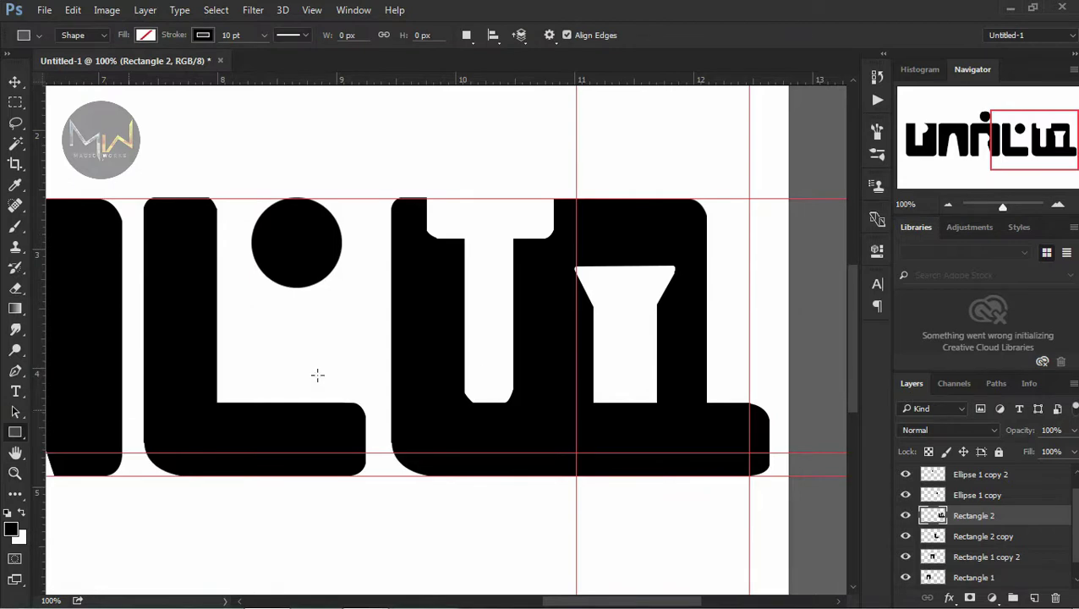
drag(512, 355, 595, 560)
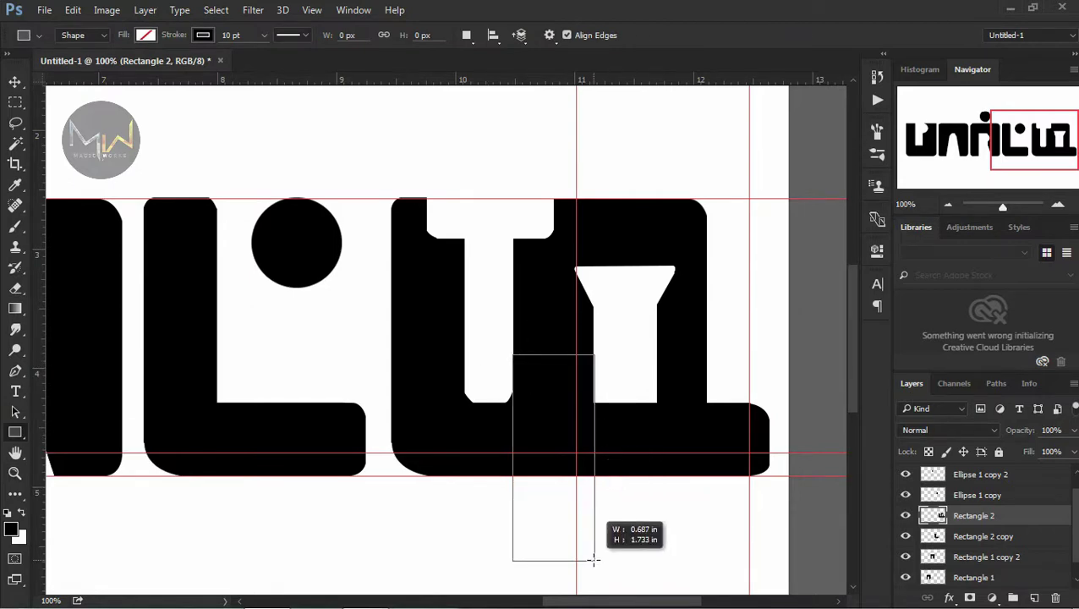
key(v)
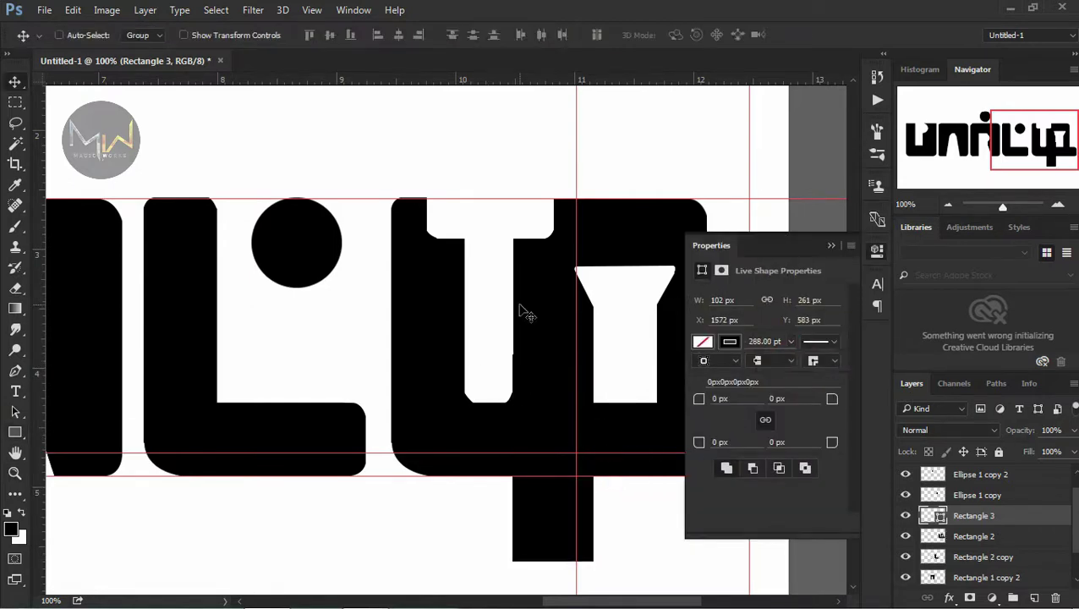
key(ctrl+t)
drag(594, 458, 591, 458)
key(Return)
Step: Zoom in on the stem's lower end and rasterize the Rectangle 3 layer
alt+click(592, 464)
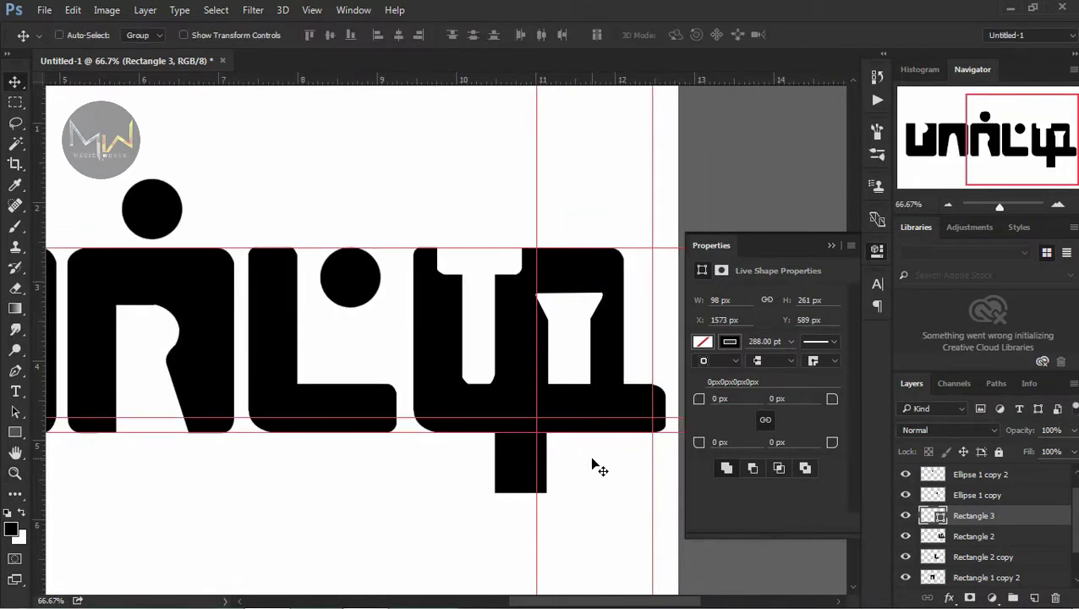
ctrl+click(590, 458)
ctrl+click(323, 270)
scroll(448, 313, down, 2)
key(p)
right_click(958, 518)
click(795, 228)
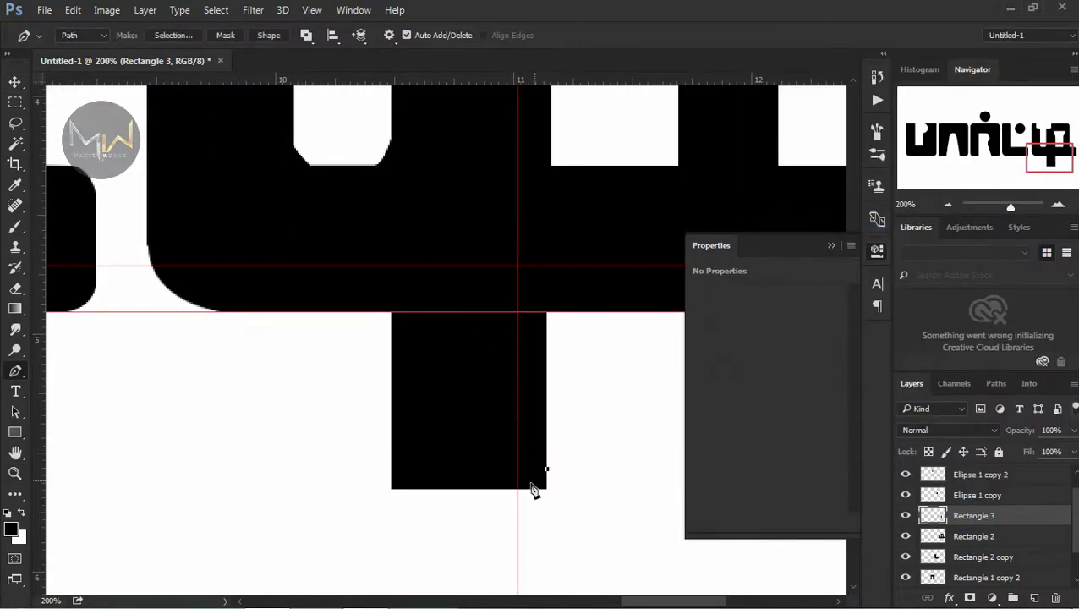
Step: Round the stem's bottom corners by deleting Pen-path corner selections
click(626, 143)
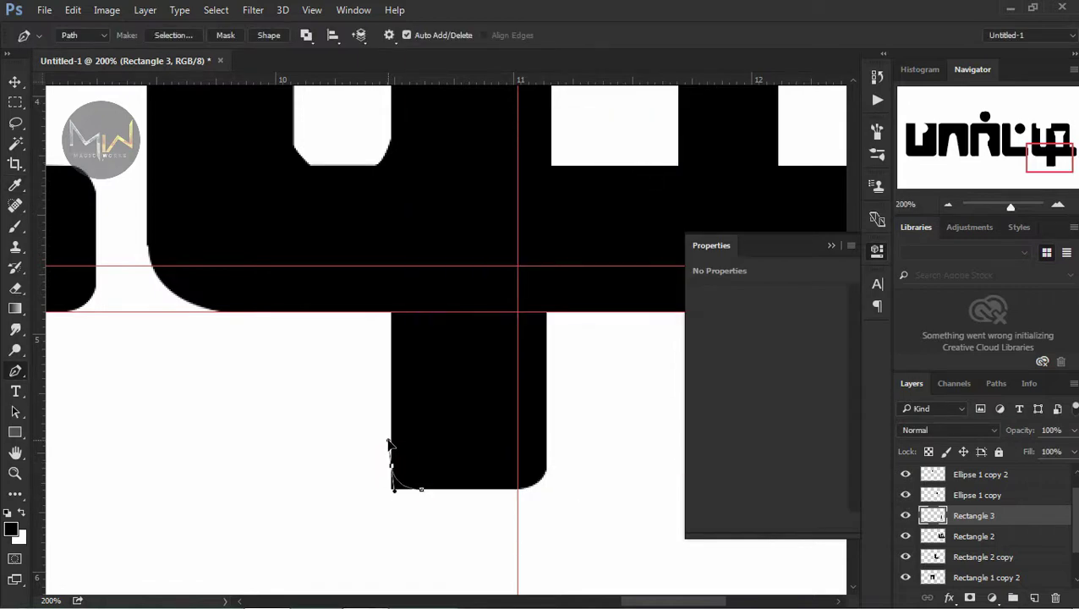
right_click(405, 497)
click(461, 165)
click(631, 164)
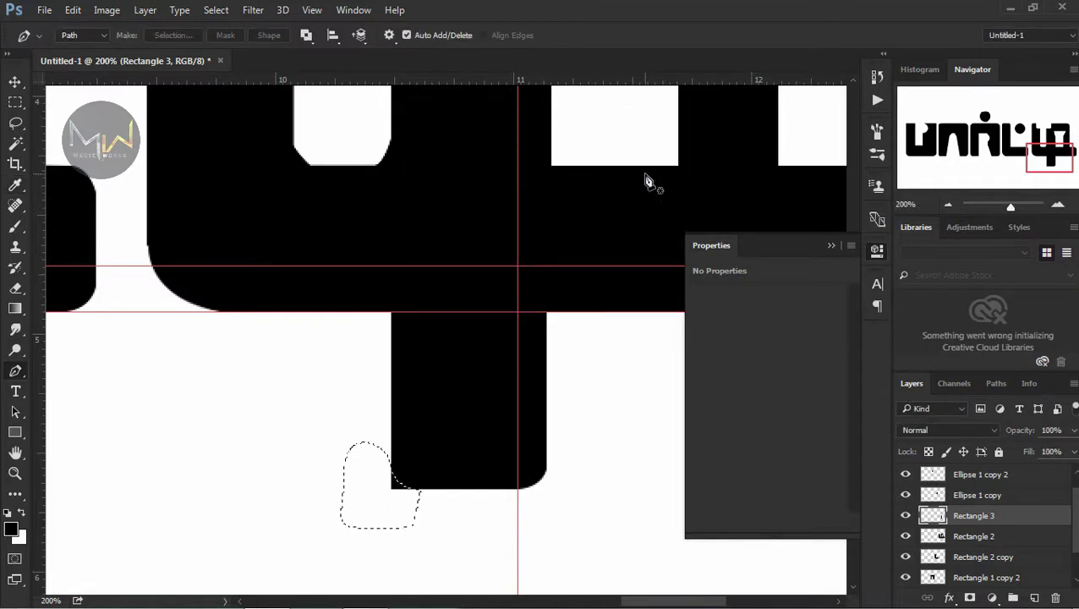
key(z)
scroll(645, 179, down, 1)
scroll(645, 176, down, 3)
key(v)
click(831, 245)
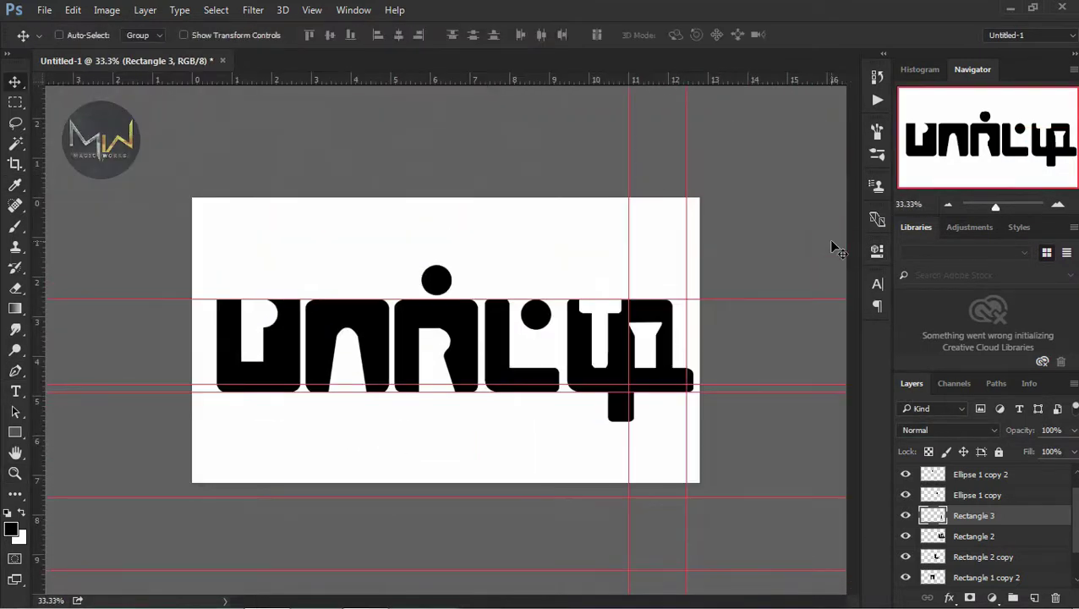
Step: Open par bg.jpg, link the lettering layers, and drag them into the beach photo
key(ctrl+o)
double_click(602, 406)
click(127, 60)
click(981, 474)
scroll(981, 525, down, 3)
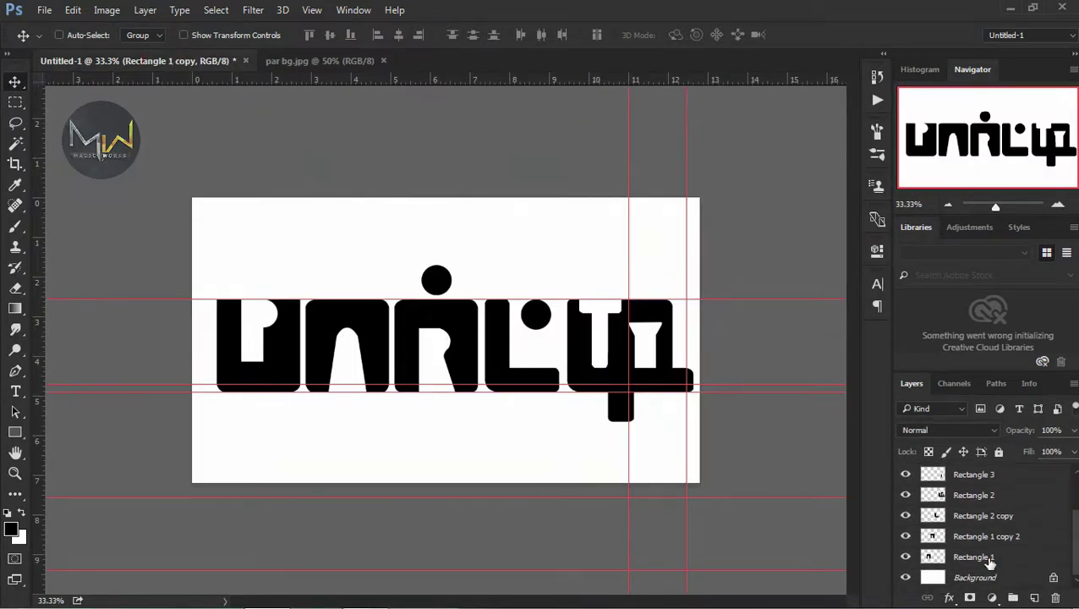
shift+click(972, 556)
click(928, 598)
drag(439, 339, 457, 355)
Step: Scale the lettering down and centre it above the sea
key(ctrl+t)
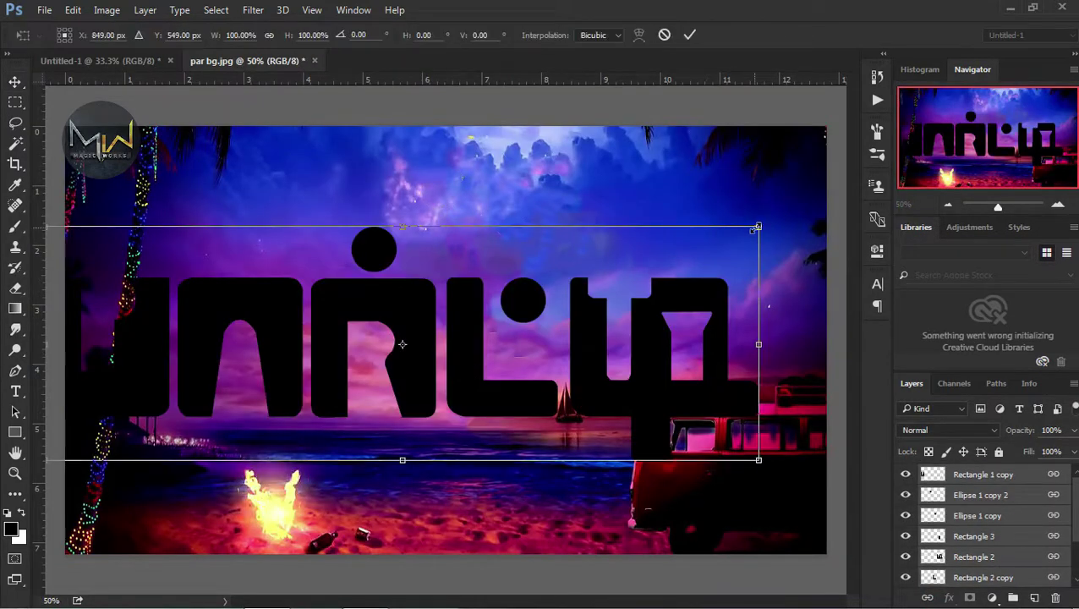
drag(761, 228, 638, 303)
drag(376, 317, 446, 284)
key(Return)
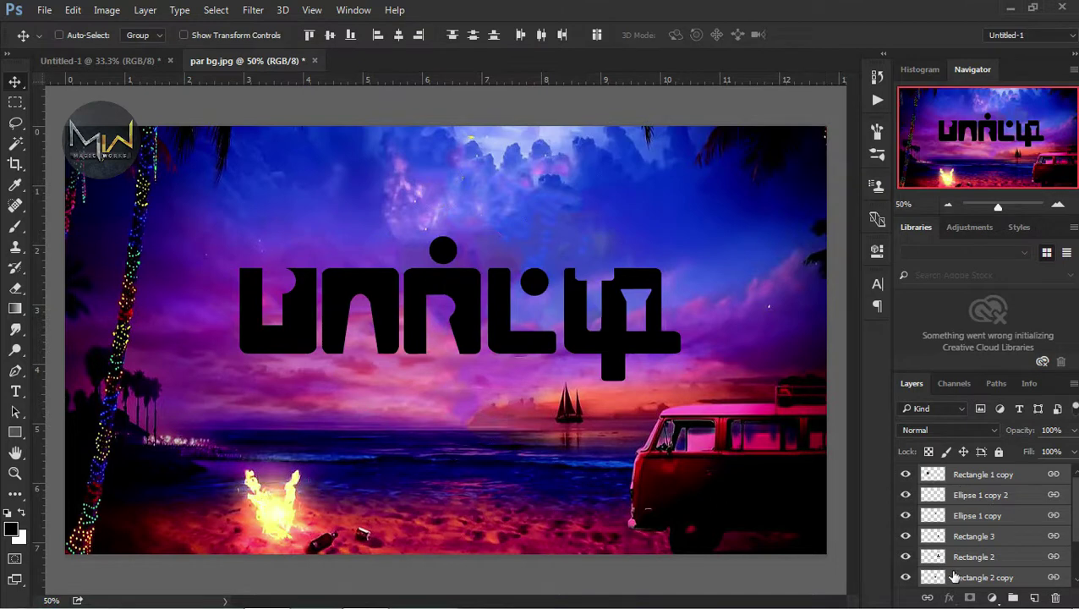
Step: Select the letter shape layers from Rectangle 3 through Rectangle 1
click(981, 541)
click(996, 517)
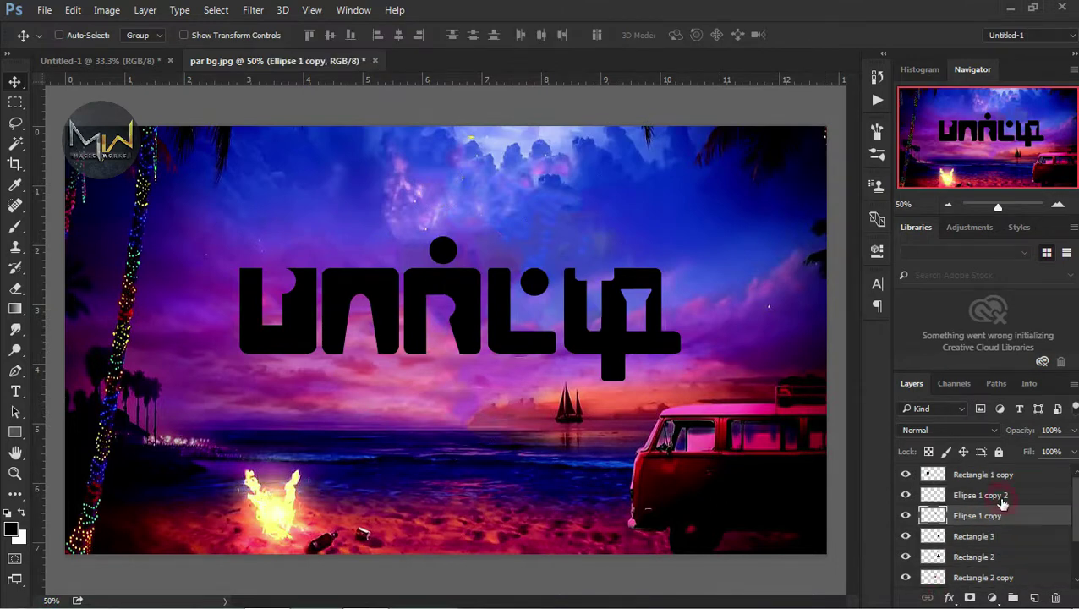
click(1002, 503)
scroll(1003, 524, down, 3)
shift+click(1006, 562)
Step: Merge the letter layers and give them a yellow-orange Gradient Overlay, yellow stop at 76%
key(ctrl+e)
click(948, 598)
click(911, 529)
drag(637, 183, 737, 217)
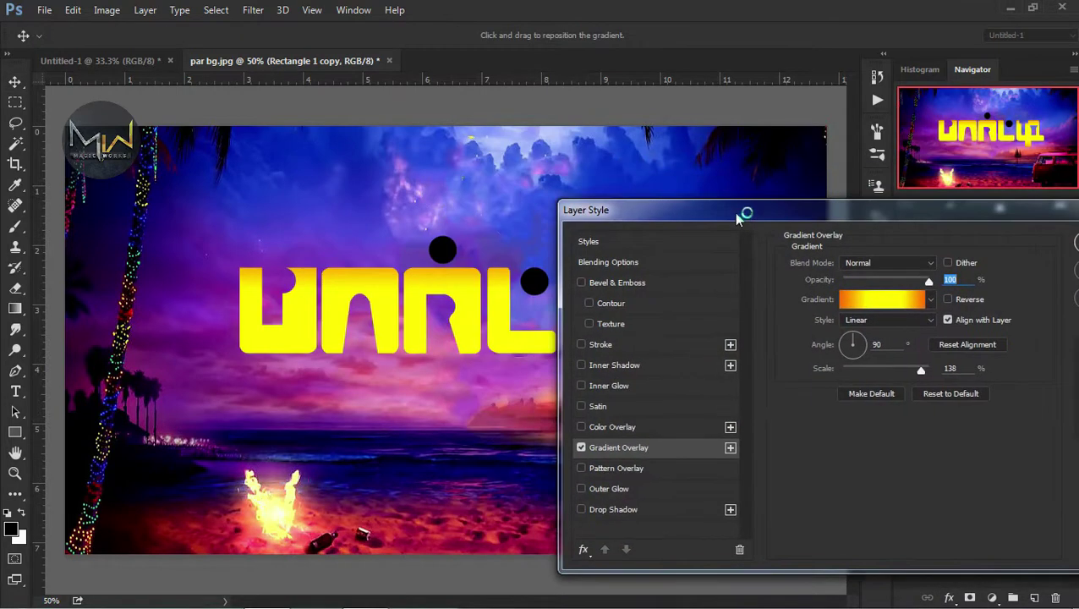
click(882, 299)
click(784, 441)
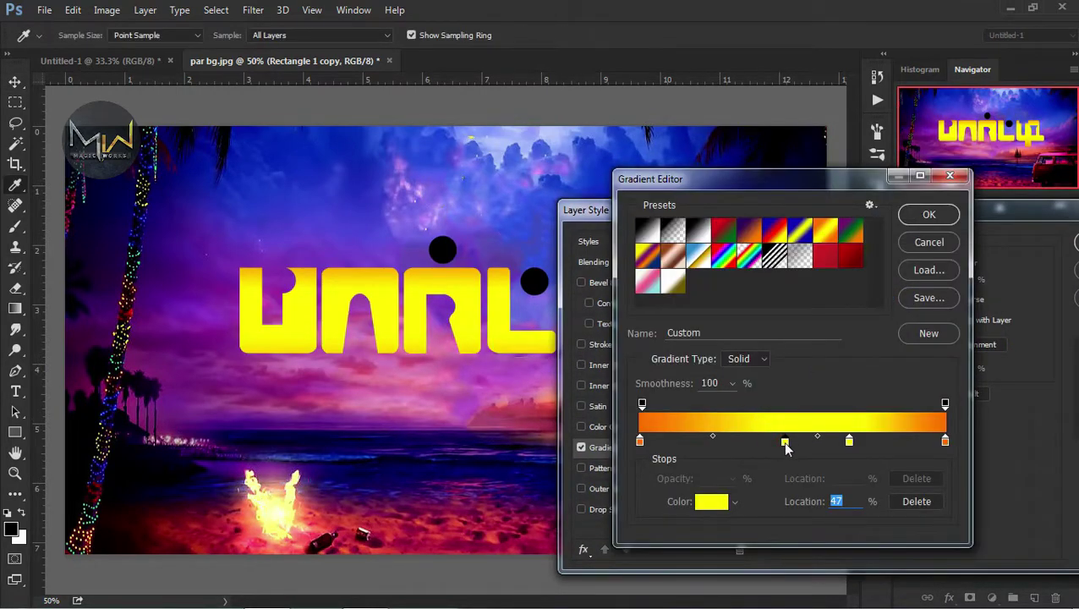
drag(863, 446, 866, 446)
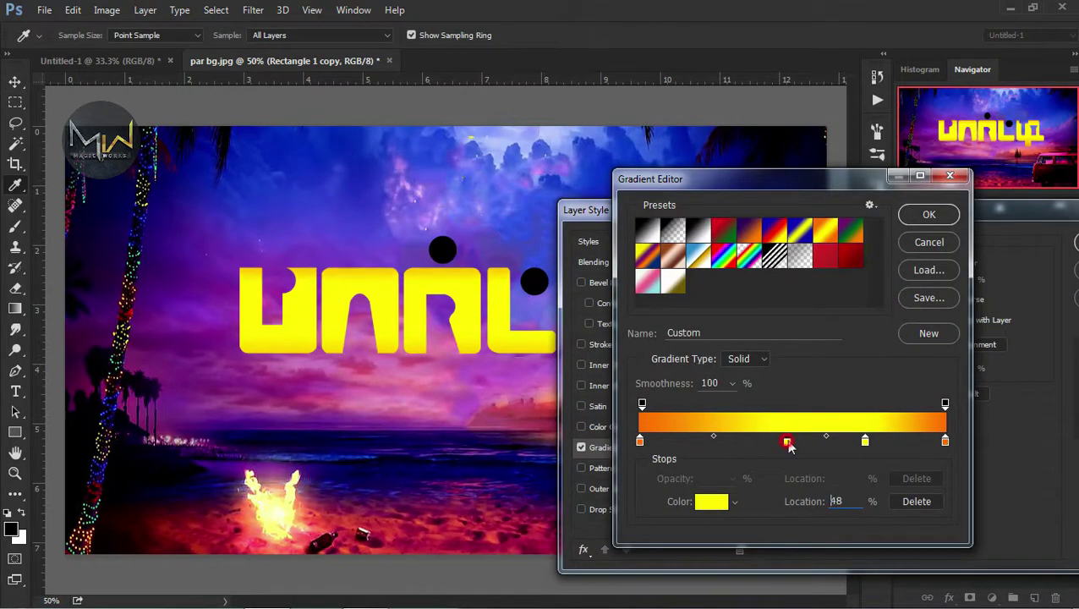
drag(861, 448, 876, 447)
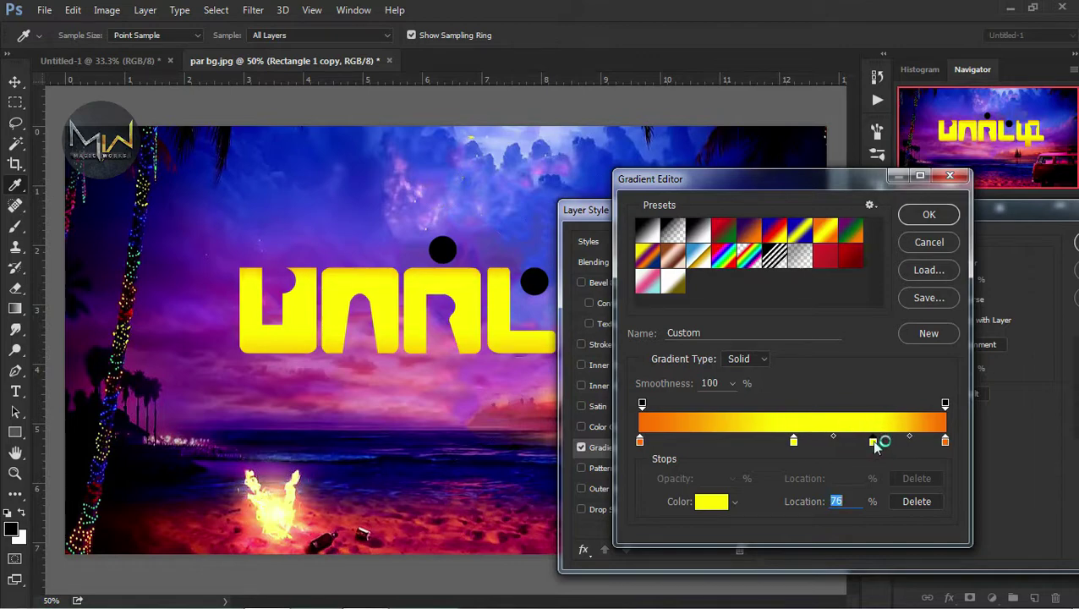
click(927, 215)
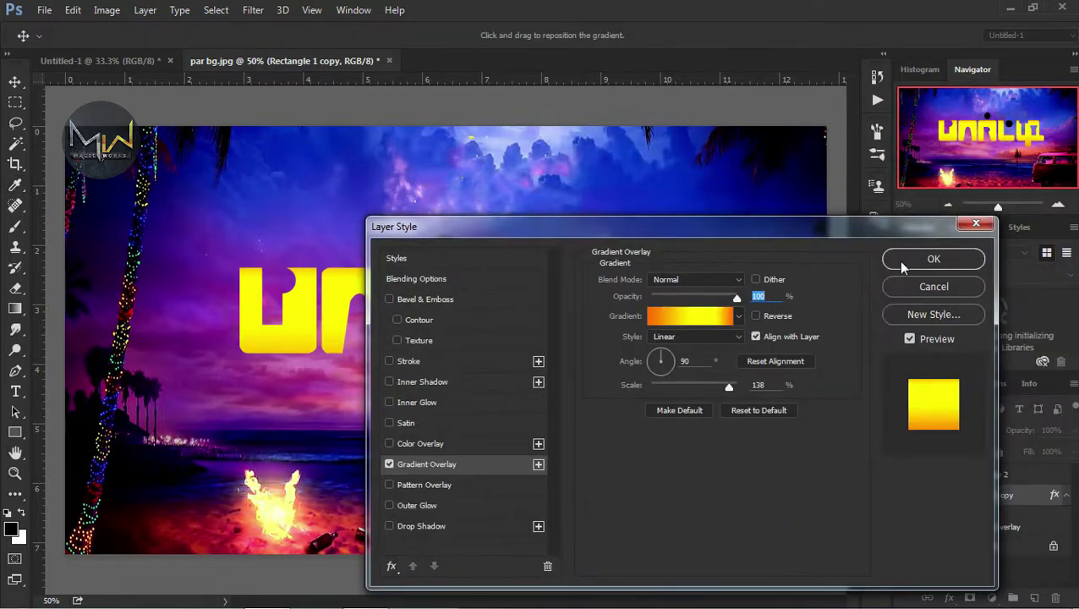
click(907, 261)
Step: Give the dots layer a yellow-orange Gradient Overlay with yellow stops near 47% and 71%
right_click(952, 529)
click(975, 522)
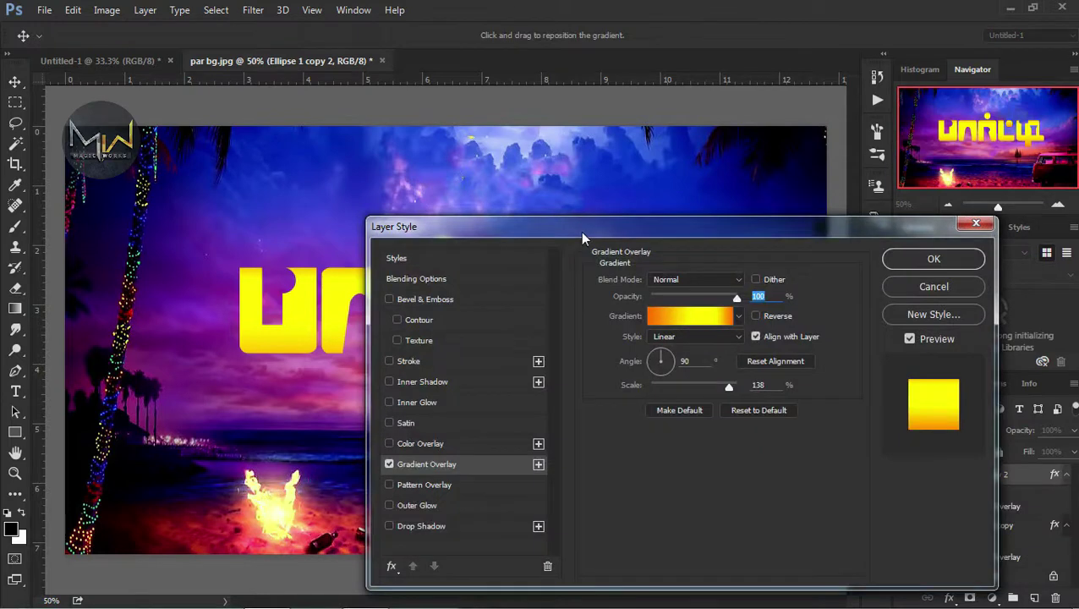
drag(580, 231, 854, 282)
click(966, 367)
drag(807, 442, 784, 441)
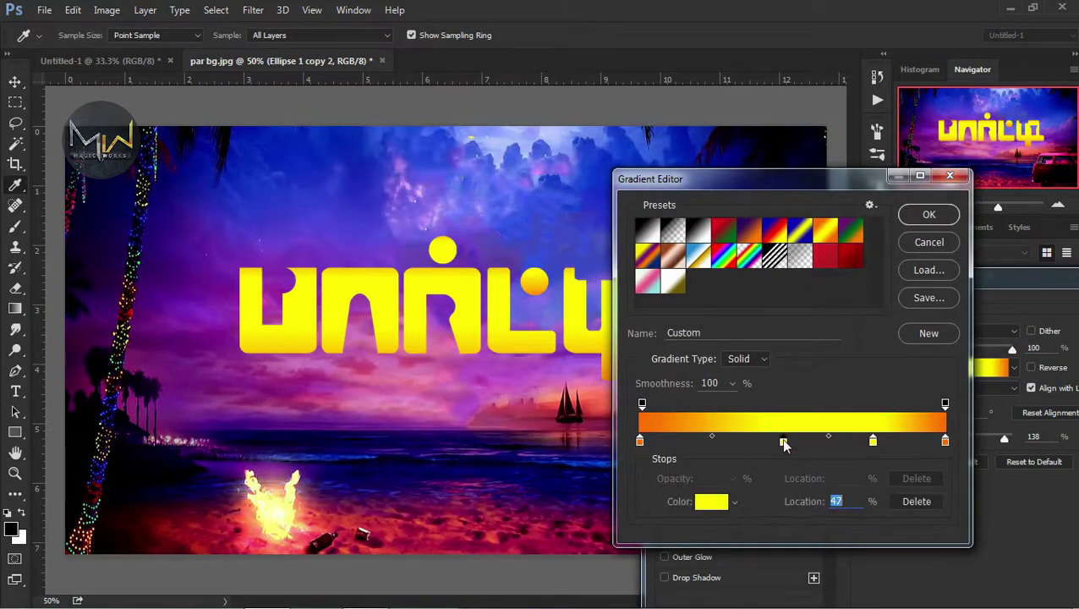
click(856, 442)
click(928, 215)
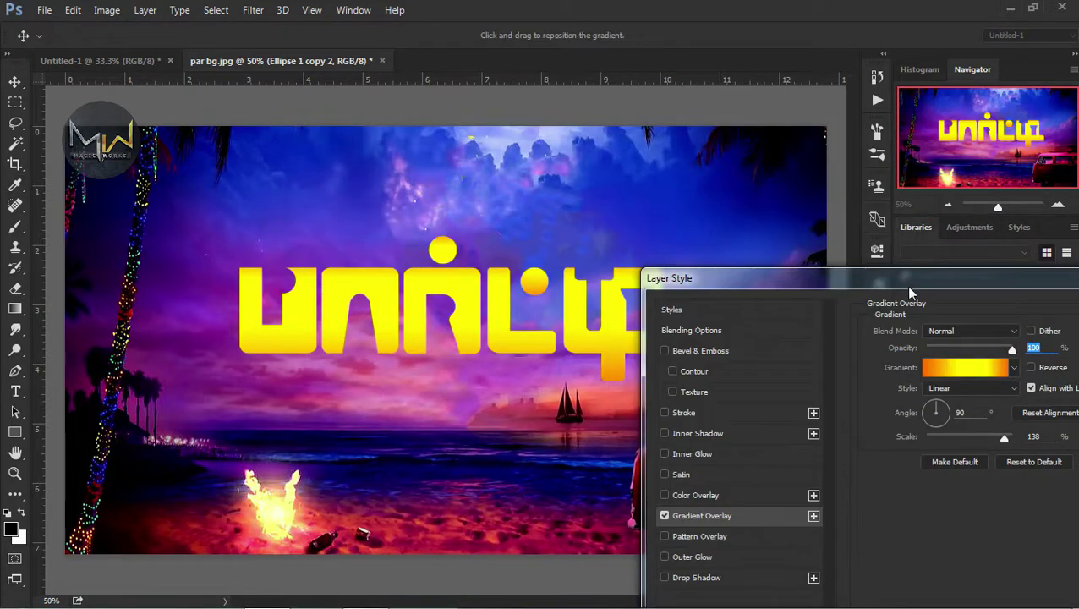
drag(913, 273, 788, 272)
click(1068, 309)
Step: Add a Drop Shadow to the dots with 70% opacity and size 13
click(954, 597)
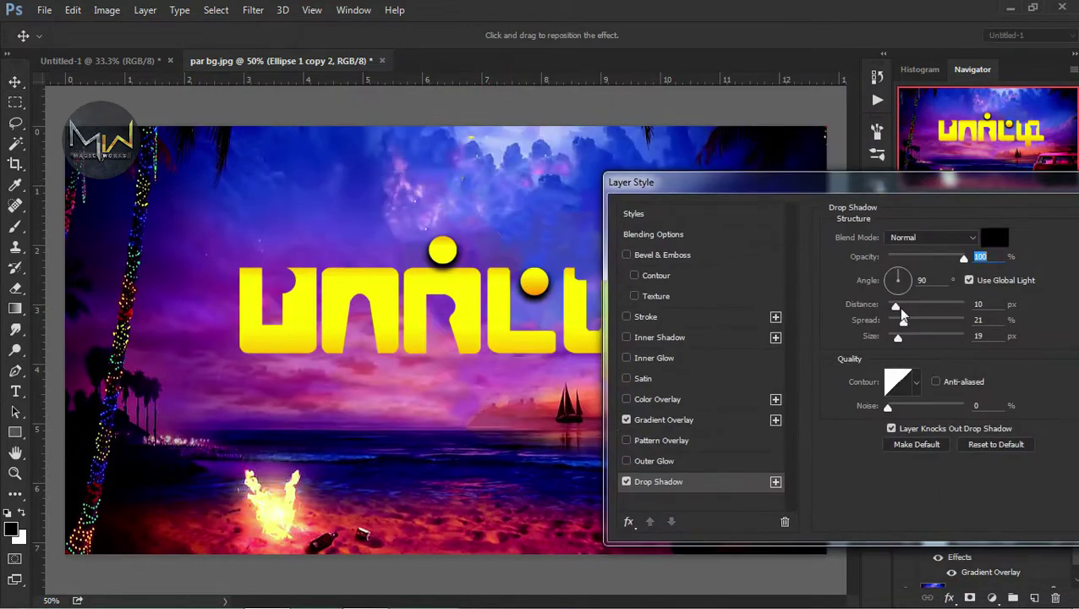
drag(898, 337, 893, 306)
drag(963, 257, 941, 258)
drag(898, 337, 896, 337)
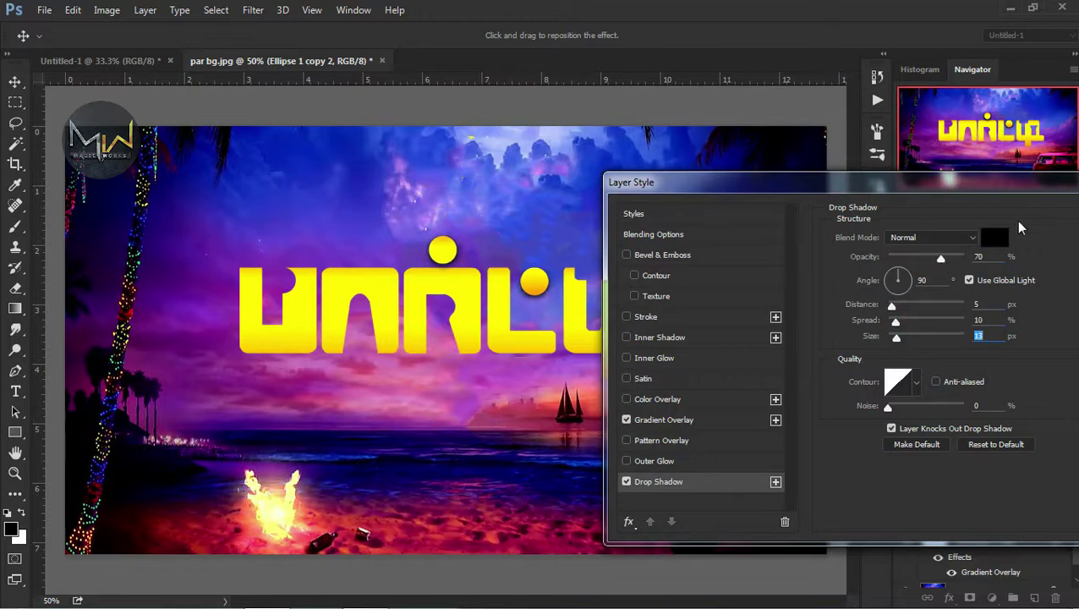
drag(1019, 182, 796, 185)
click(929, 221)
Step: Add a Drop Shadow to the merged letters with distance 18 and lighter opacity
click(973, 511)
click(948, 598)
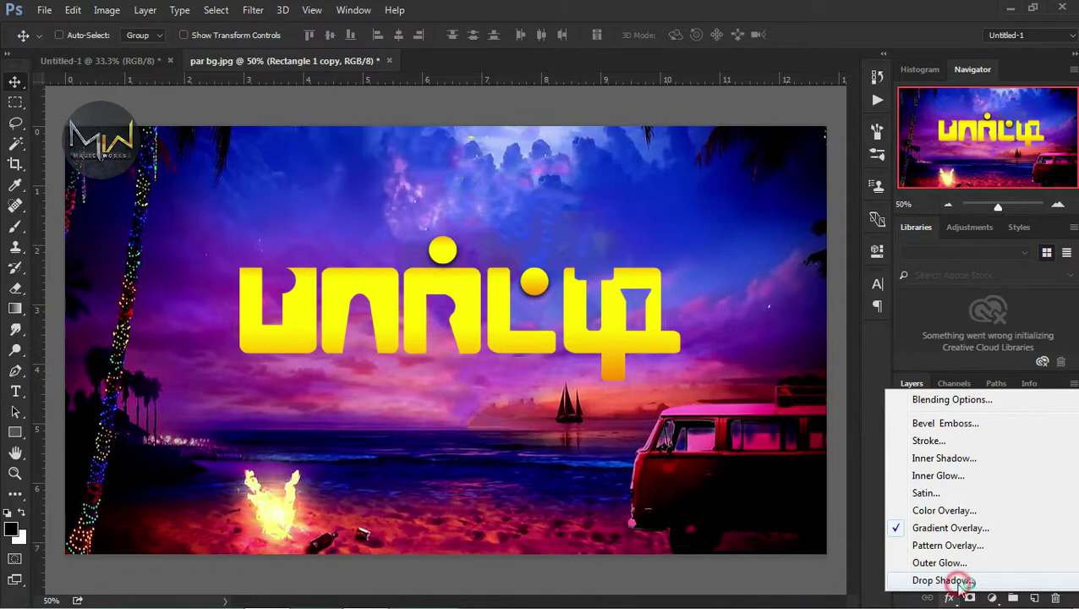
drag(597, 195, 879, 185)
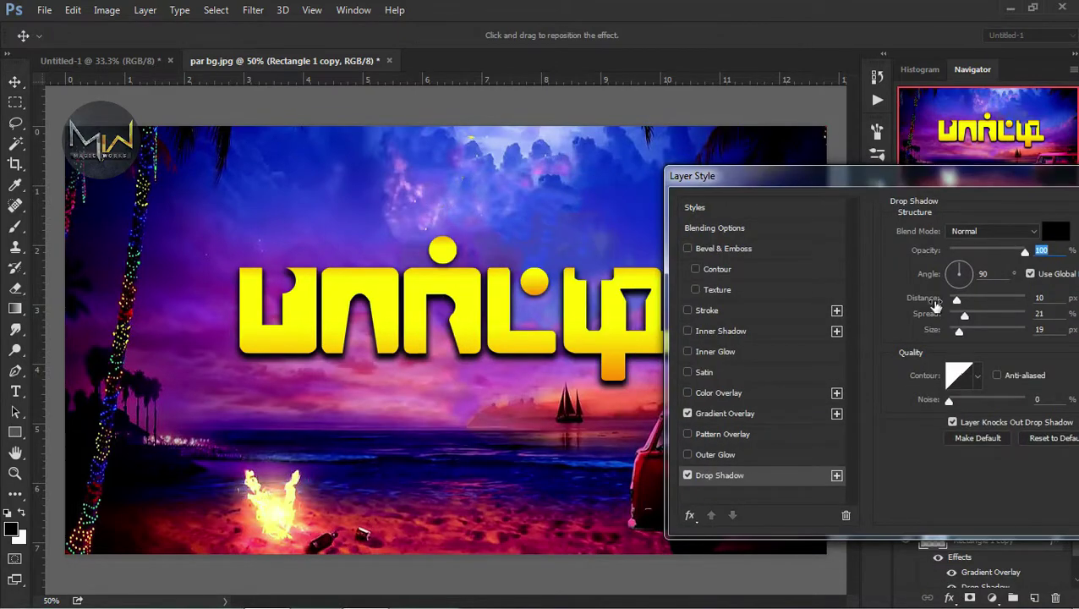
drag(956, 301, 964, 303)
mouse_move(1027, 253)
mouse_down()
mouse_move(988, 253)
mouse_move(1004, 257)
mouse_up()
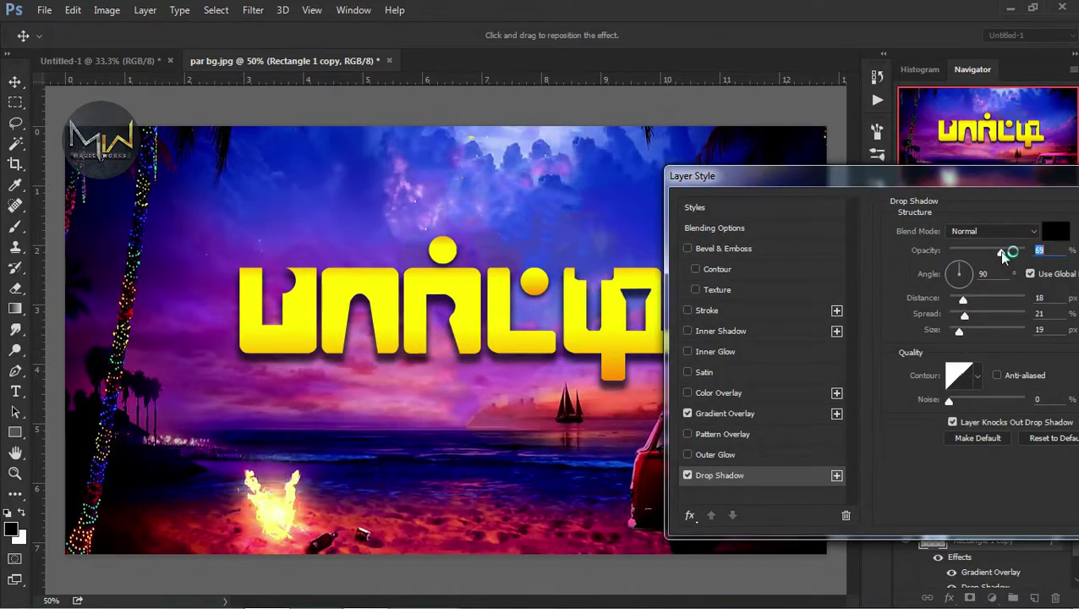
click(960, 335)
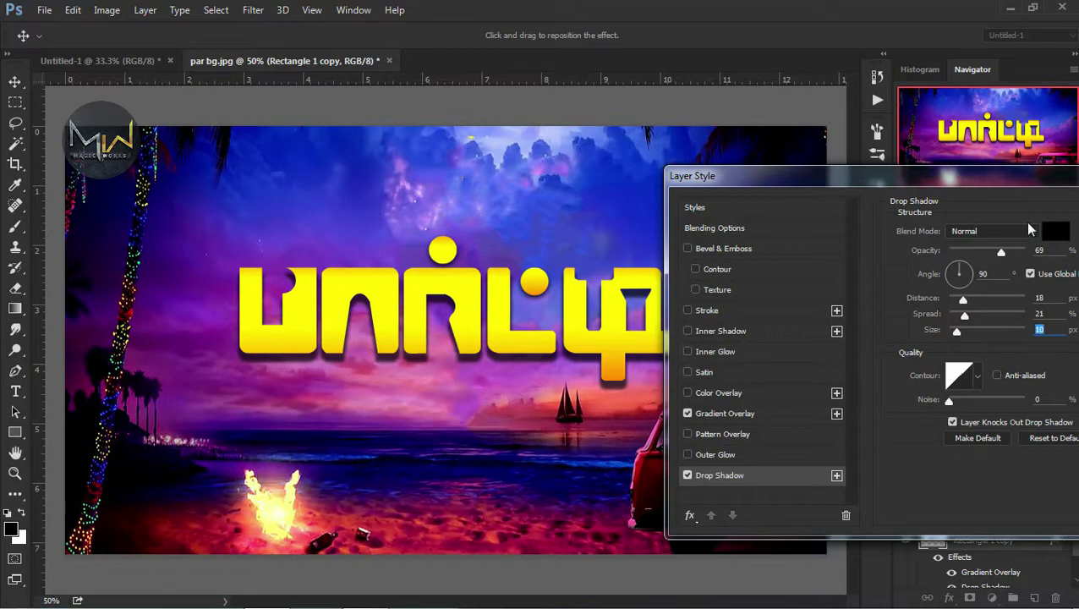
drag(846, 176, 651, 180)
click(1027, 217)
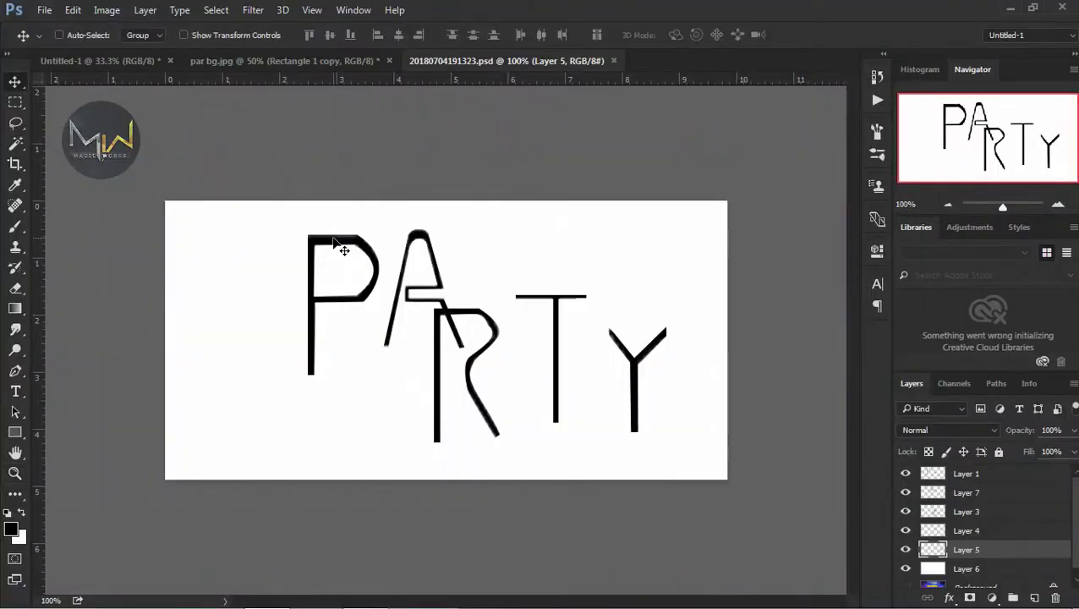
Step: Bring the P outline into the poster and fit it inside the first yellow letter
mouse_move(343, 249)
mouse_down()
mouse_move(267, 250)
mouse_move(284, 254)
mouse_move(298, 330)
mouse_up()
key(ctrl+t)
key(Return)
key(ctrl+t)
key(Return)
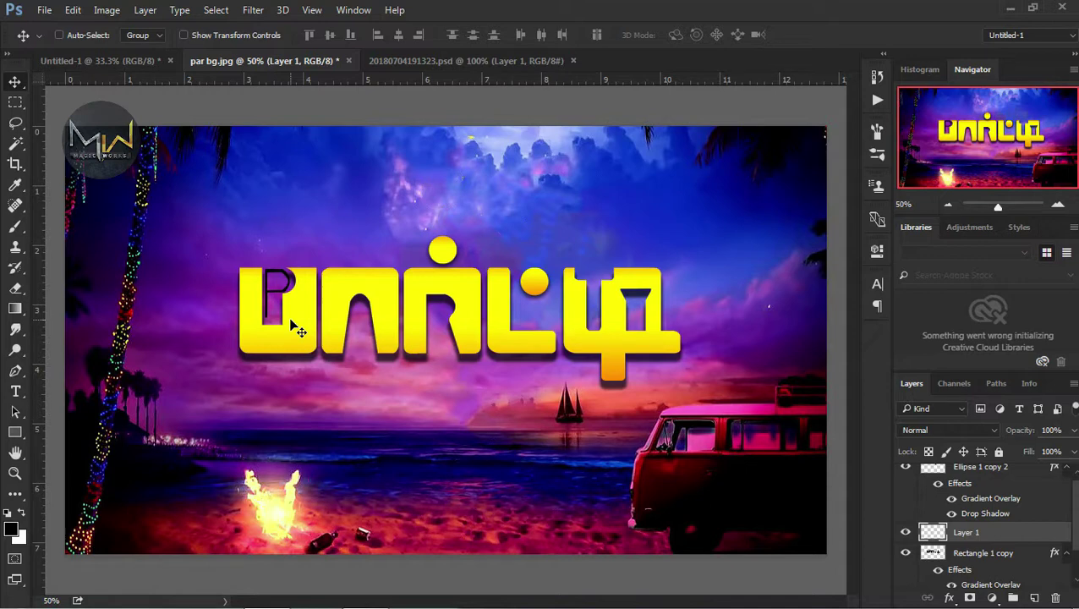
Step: Bring the A outline from the sketch and narrow it to fit the yellow A
click(470, 61)
right_click(421, 238)
click(458, 246)
mouse_move(431, 271)
mouse_down()
mouse_move(427, 322)
mouse_move(375, 320)
mouse_up()
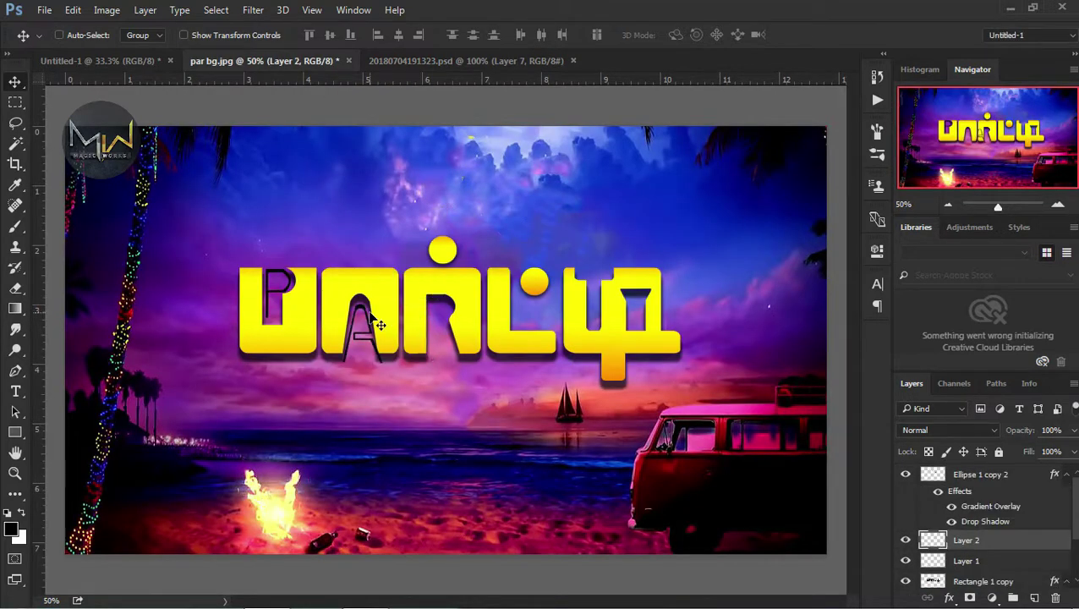
key(ctrl+t)
drag(384, 366, 379, 358)
key(Return)
ctrl+click(384, 368)
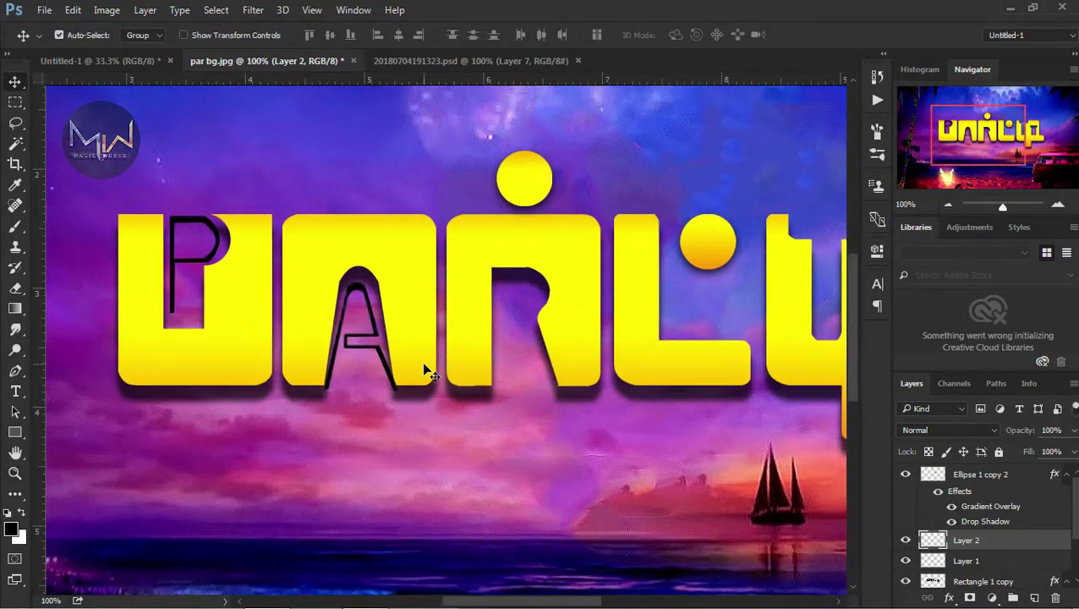
key(ctrl+t)
drag(328, 336, 333, 335)
drag(399, 336, 392, 336)
key(Return)
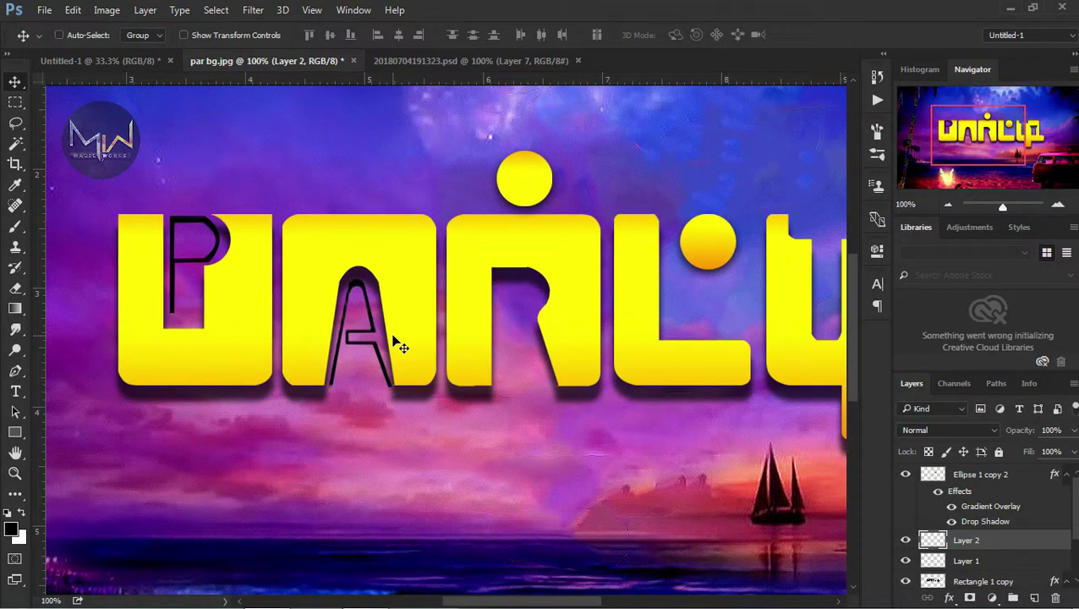
Step: Bring the R outline from the sketch and resize it inside the yellow R
click(451, 60)
right_click(446, 320)
click(475, 324)
drag(456, 338, 490, 385)
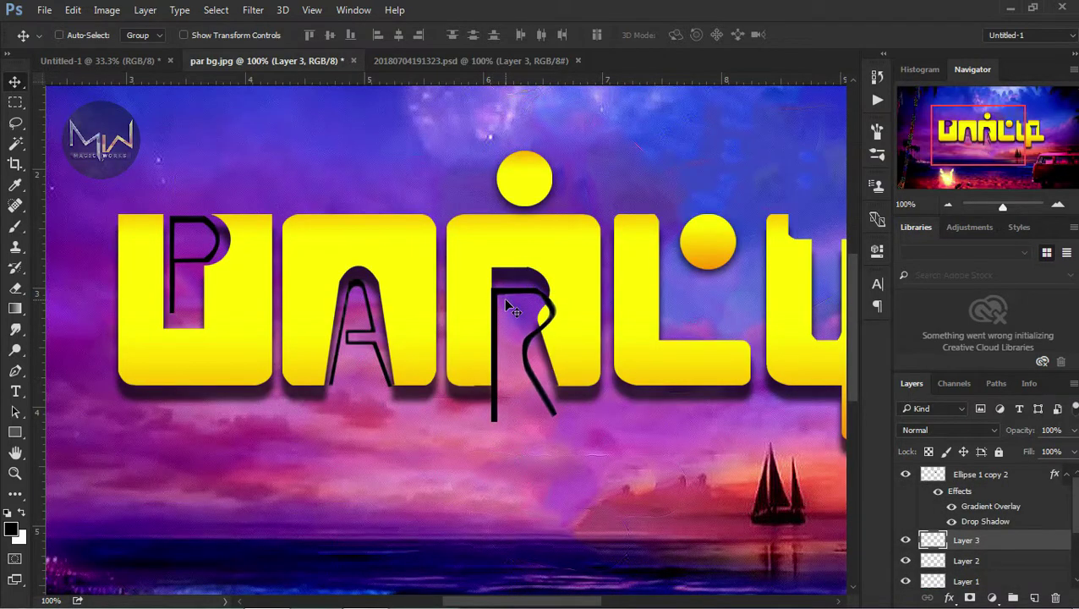
key(ctrl+t)
drag(554, 423, 548, 391)
key(Return)
mouse_move(517, 340)
mouse_down()
mouse_move(519, 351)
mouse_move(520, 314)
mouse_up()
key(ctrl+t)
key(Return)
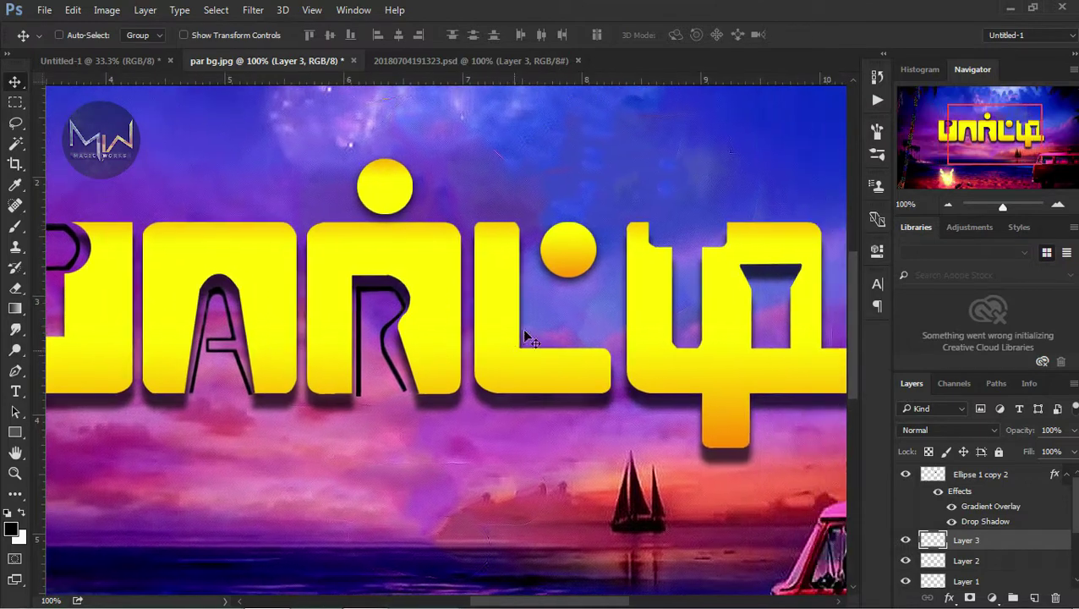
Step: Bring the T outline from the sketch and position it inside the yellow T
click(501, 63)
right_click(558, 315)
click(575, 321)
mouse_move(558, 330)
mouse_down()
mouse_move(326, 70)
mouse_move(694, 245)
mouse_up()
key(ctrl+t)
key(Return)
key(Up)
key(Up)
key(Up)
drag(656, 254, 662, 285)
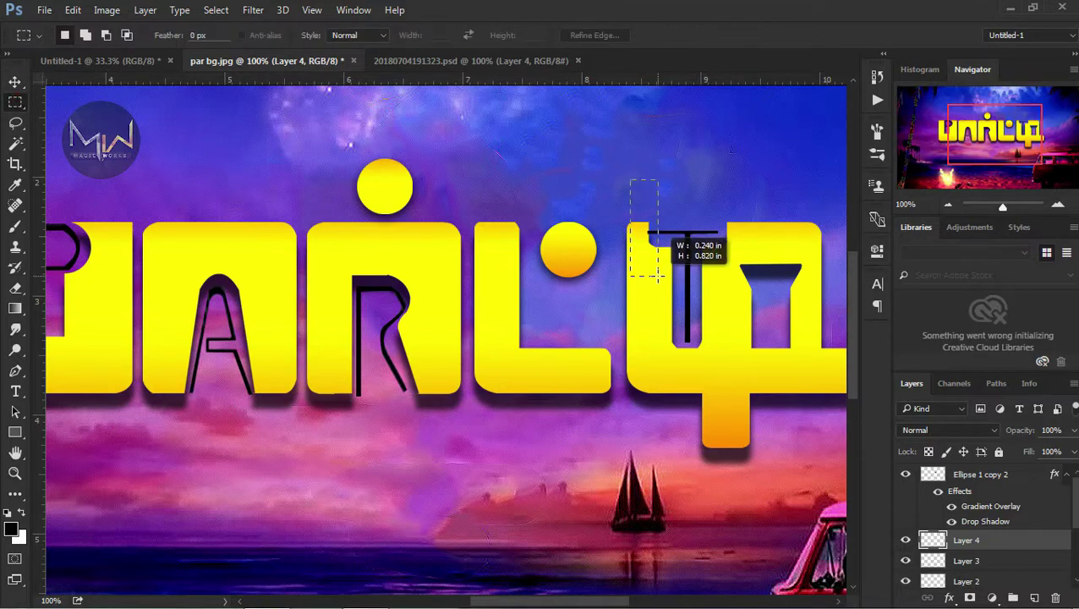
Step: Bring the Y outline from the sketch and shrink it into its triangular slot
click(470, 60)
drag(645, 412, 771, 313)
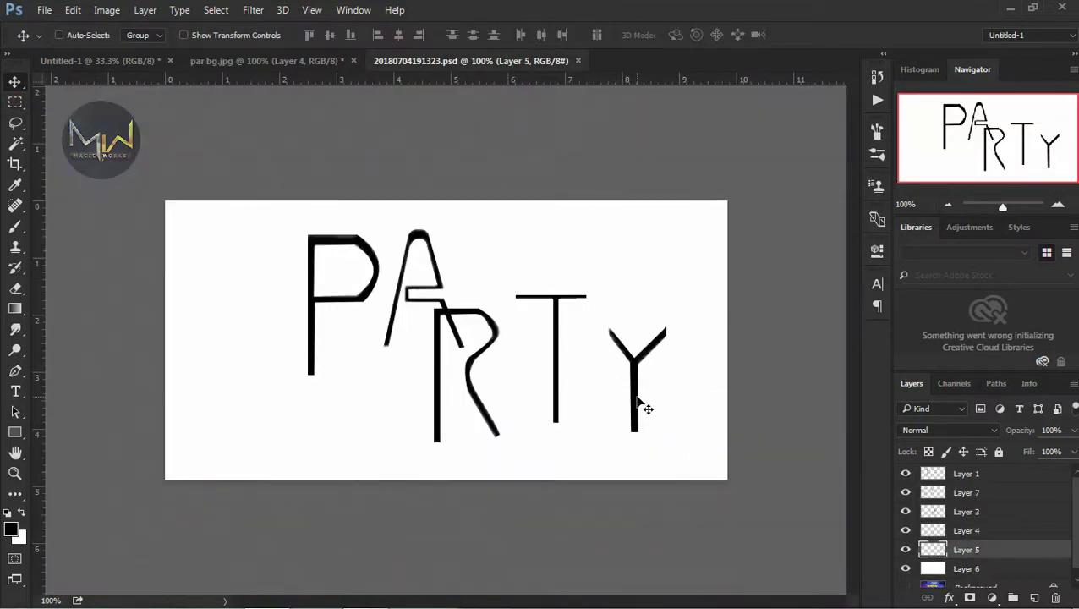
key(ctrl+t)
mouse_move(796, 197)
mouse_down()
mouse_move(770, 301)
mouse_move(748, 271)
mouse_up()
key(Return)
key(ctrl+t)
key(Return)
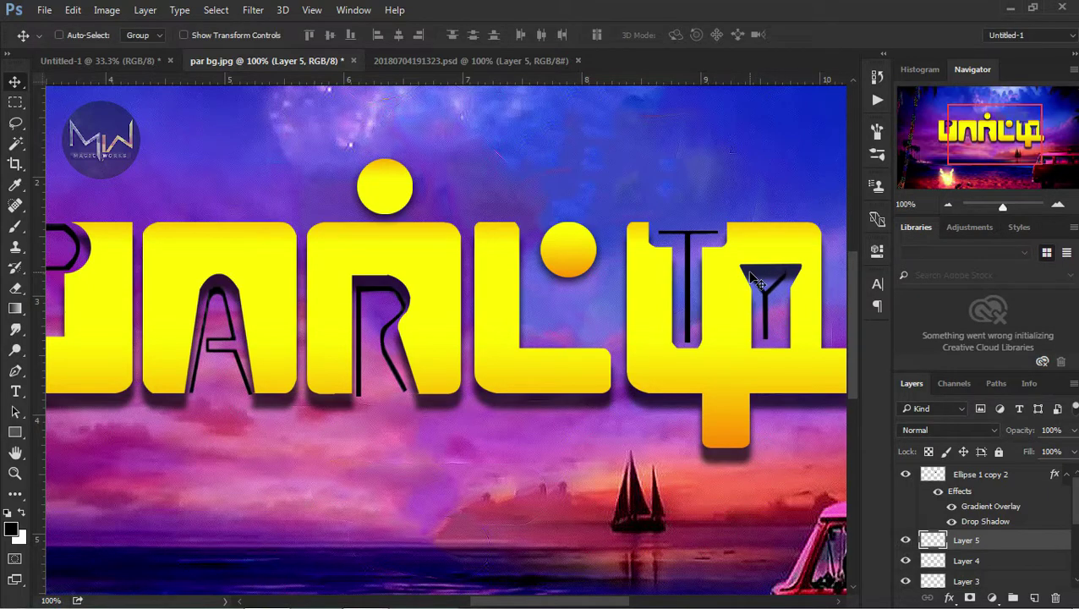
click(949, 598)
Step: Add a Color Overlay effect to the Y outline letter's layer
click(939, 508)
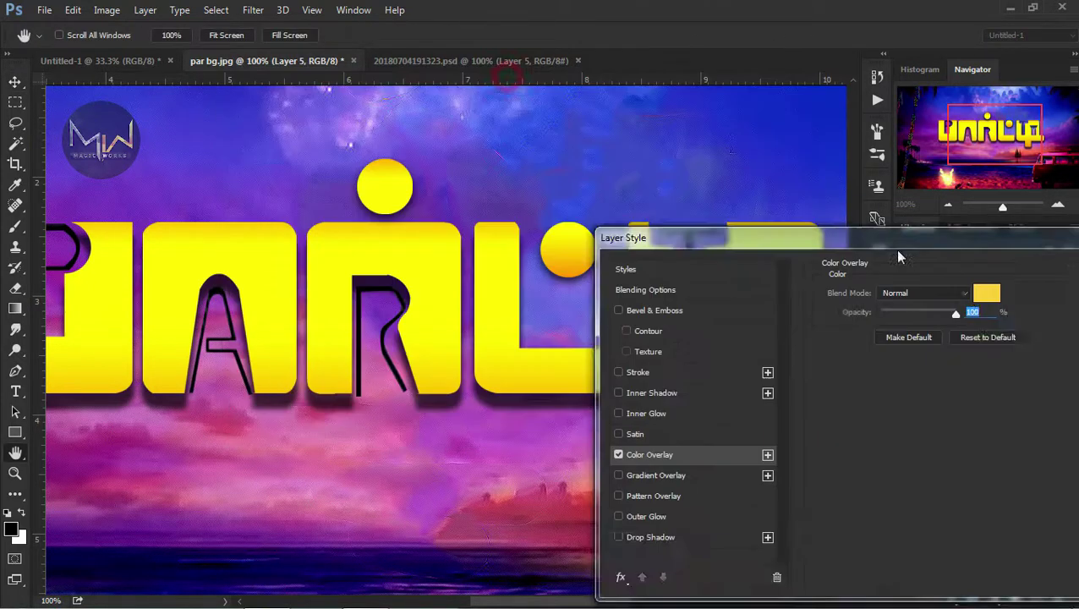
click(988, 356)
drag(880, 466, 880, 400)
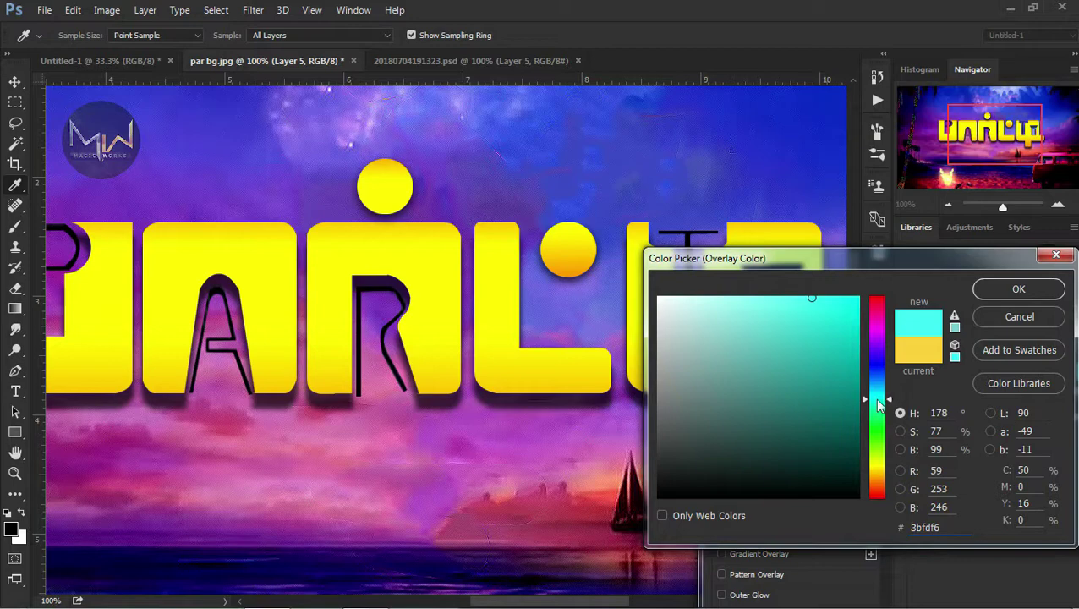
drag(832, 262, 1028, 320)
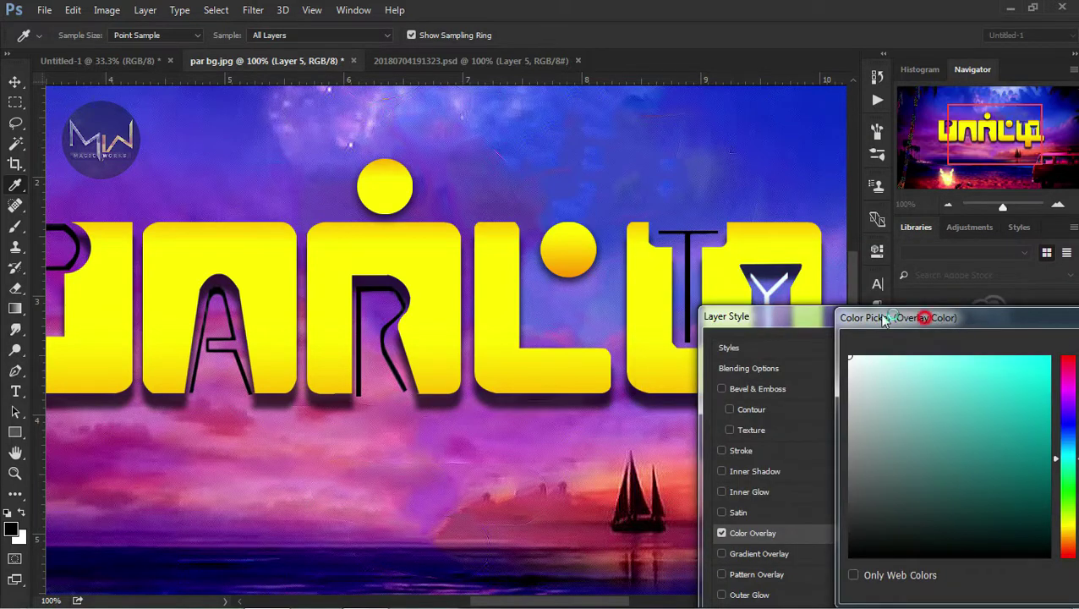
key(Return)
Step: Give the Y outline a white Outer Glow: size 27 px, spread 13%, range 53%
click(748, 595)
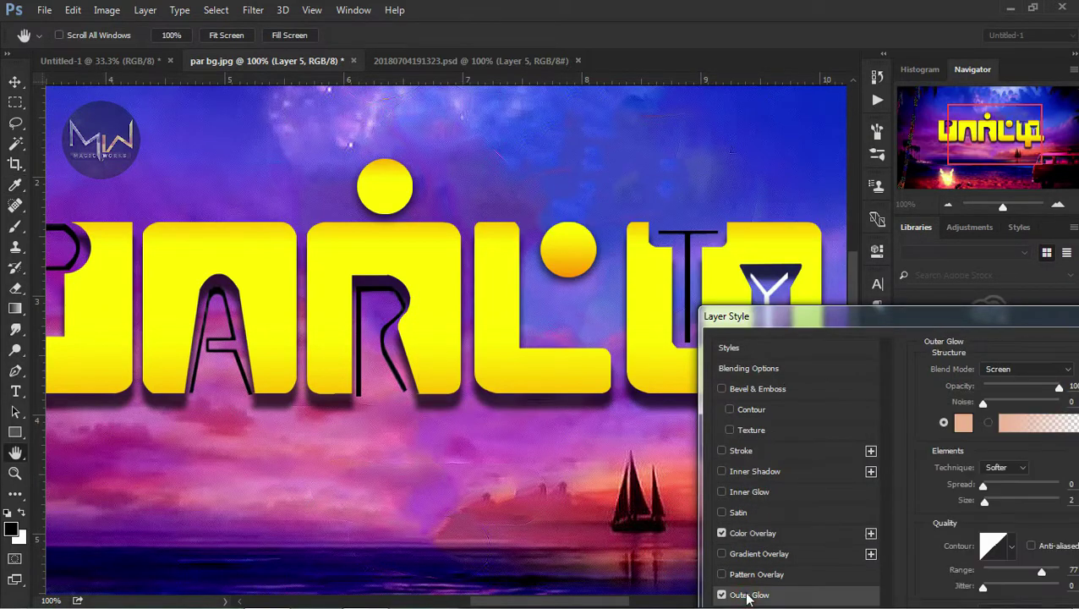
drag(983, 499, 991, 500)
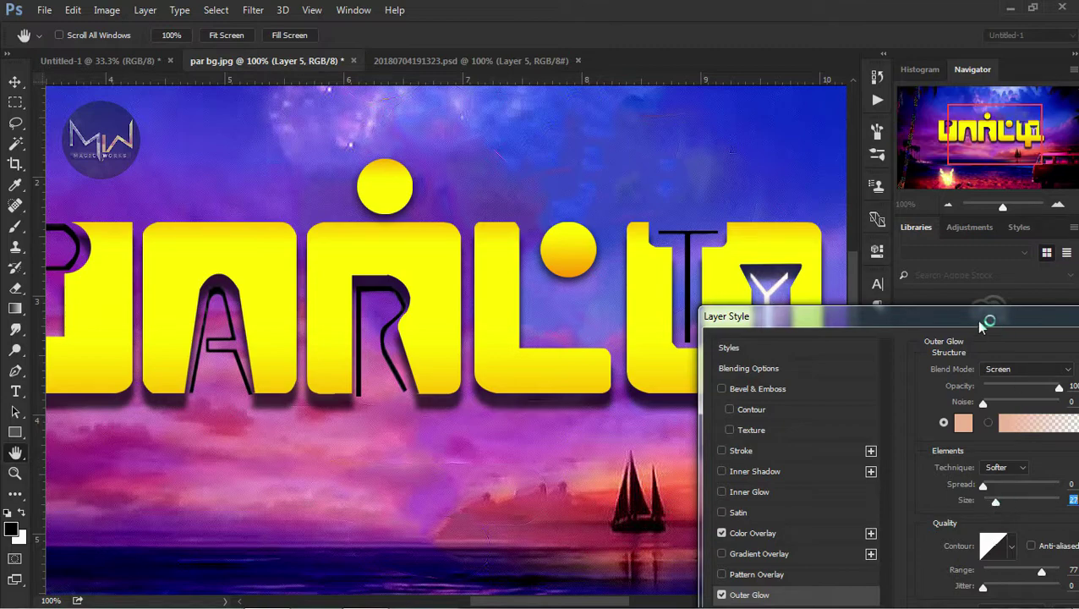
drag(994, 319, 415, 302)
drag(412, 469, 416, 483)
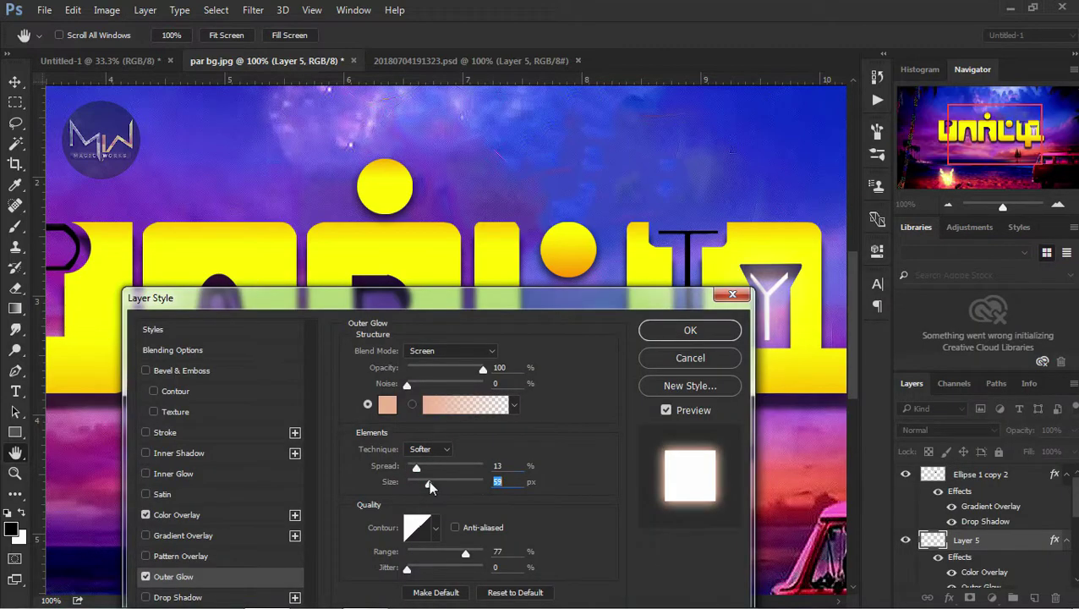
drag(479, 552, 447, 551)
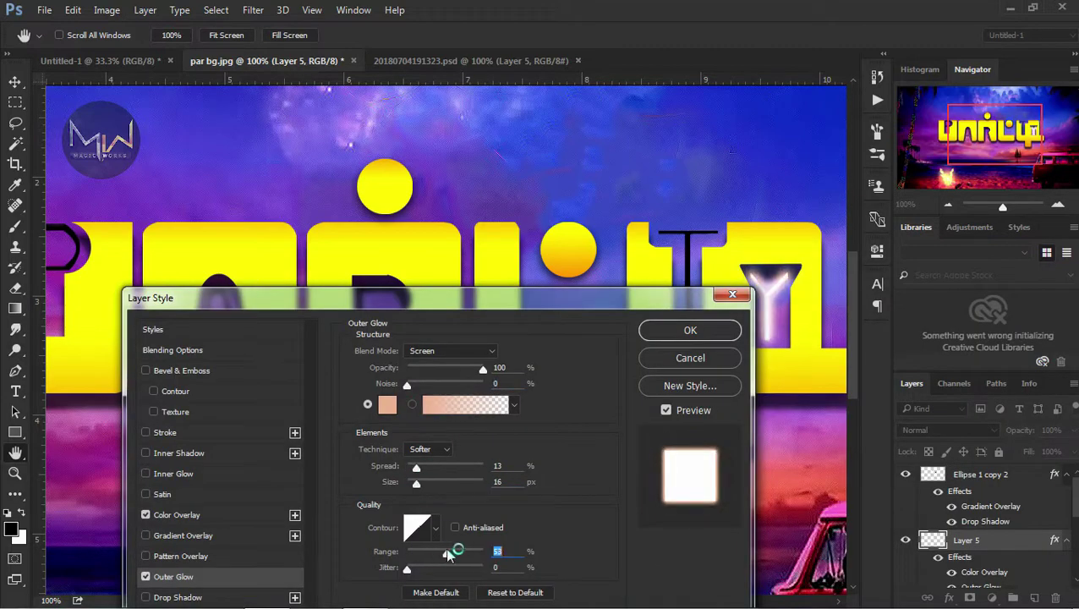
click(387, 404)
click(444, 236)
click(795, 225)
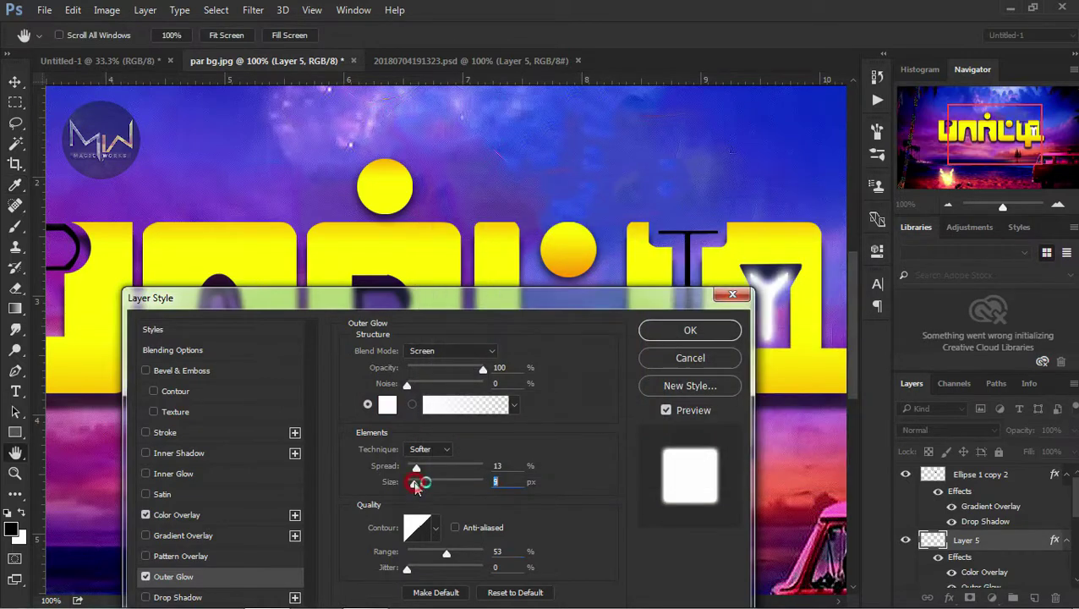
click(695, 329)
Step: Add a white Color Overlay and Outer Glow to the T outline letter
right_click(691, 297)
click(718, 303)
click(949, 598)
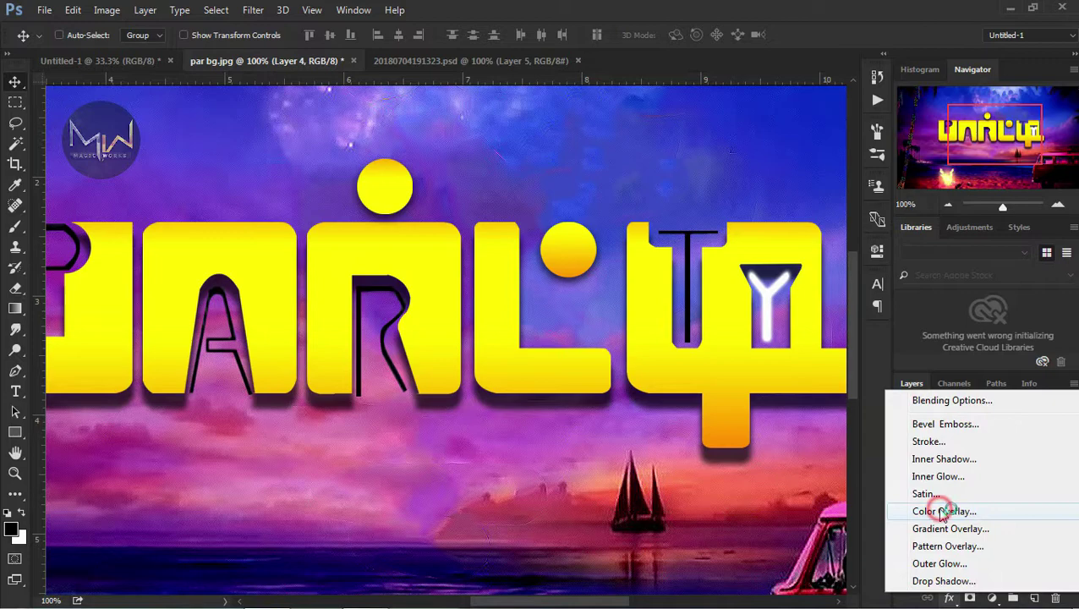
click(941, 511)
click(317, 356)
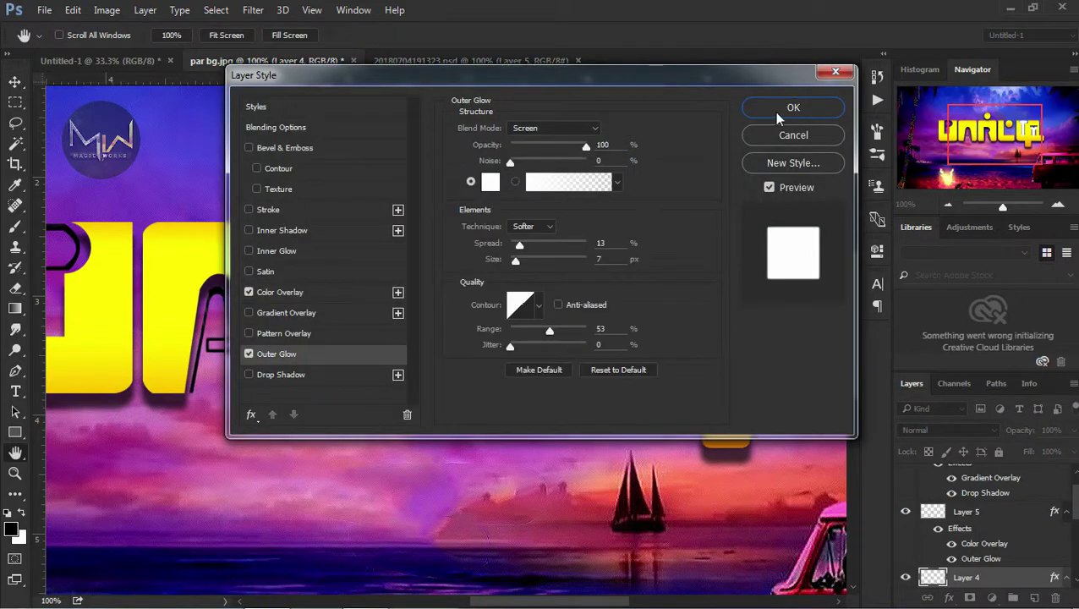
click(793, 107)
Step: Copy the white glow effects onto the R outline letter's layer
right_click(396, 338)
click(410, 345)
drag(981, 558, 958, 578)
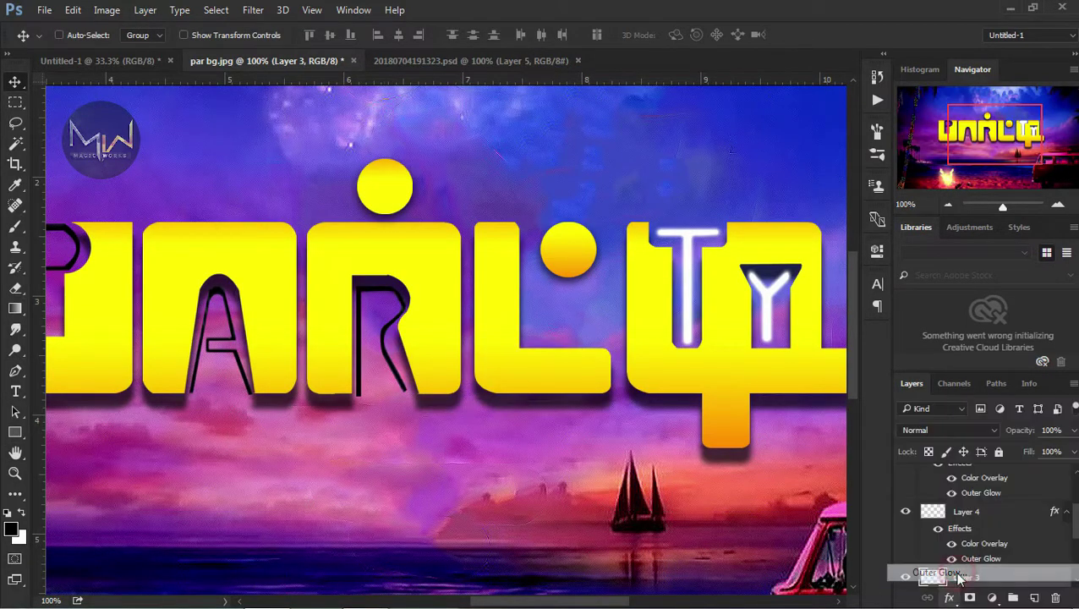
key(Return)
Step: Add the Color Overlay and Outer Glow effects to the A outline letter
drag(363, 250, 465, 339)
right_click(448, 355)
click(479, 356)
click(949, 597)
click(903, 513)
click(339, 354)
click(793, 103)
Step: Copy the glow effects onto the P outline letter and check its style settings
right_click(282, 224)
click(309, 225)
drag(981, 559, 962, 574)
double_click(963, 574)
key(Return)
key(ctrl+minus)
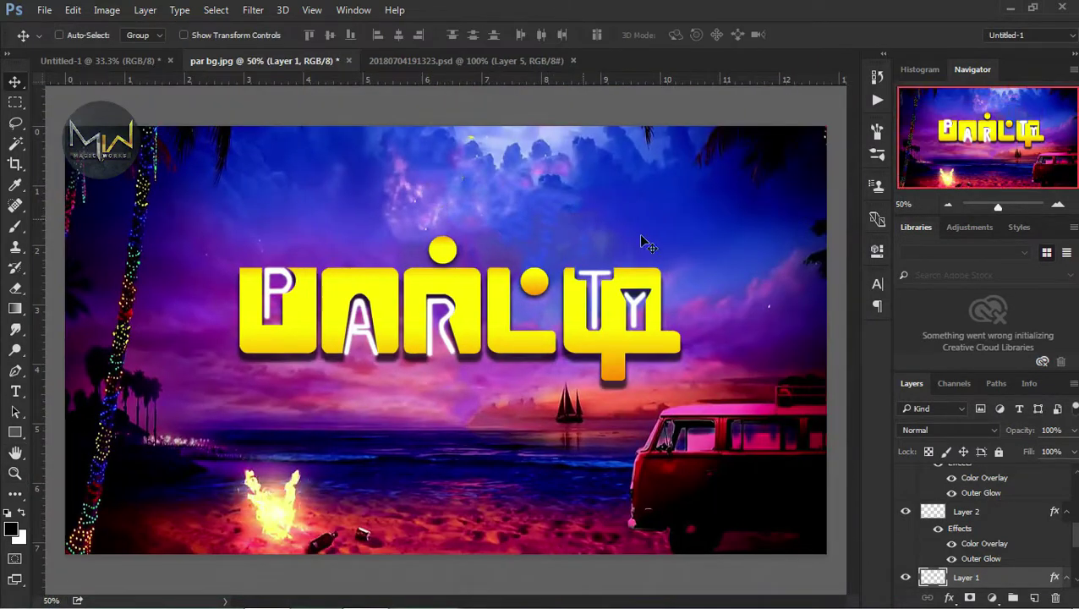
Step: Select the Y outline's layer and adjust the glowing letters' opacity
shift+click(989, 512)
scroll(990, 524, up, 3)
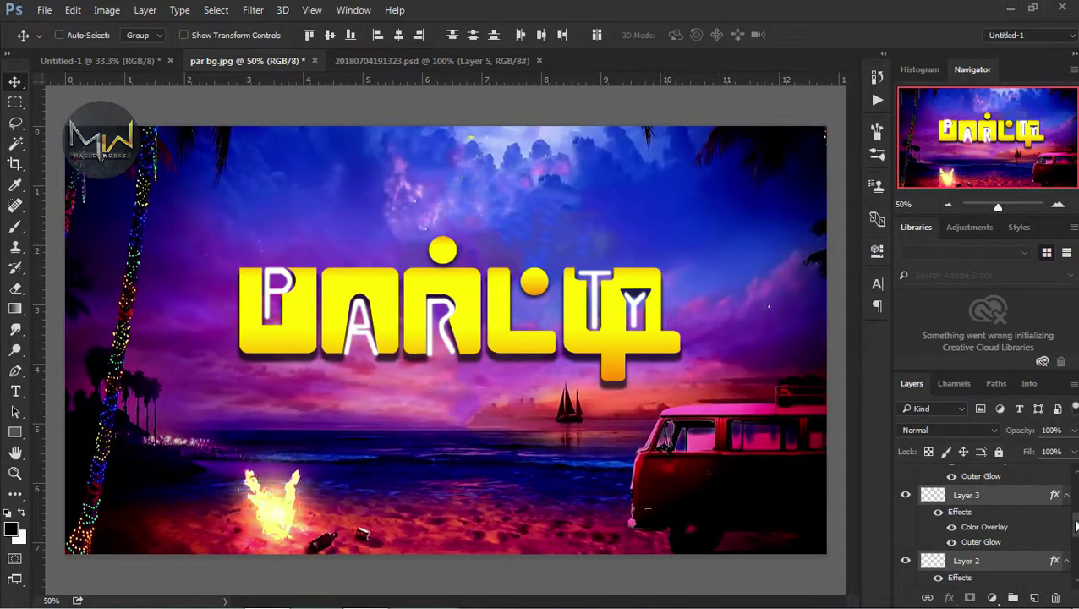
scroll(1074, 506, up, 2)
scroll(1006, 477, up, 2)
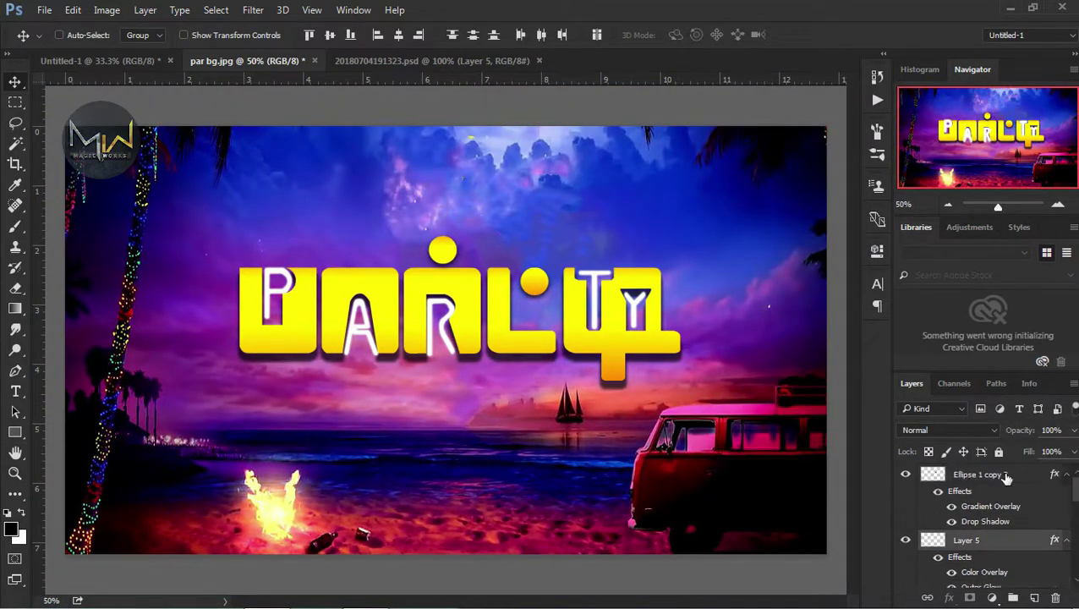
scroll(990, 524, down, 2)
scroll(989, 524, up, 2)
click(924, 537)
drag(1032, 429, 1042, 430)
Step: Select the Rectangle 1 copy layer and open, then close, a Levels adjustment
right_click(486, 293)
click(490, 294)
key(ctrl+l)
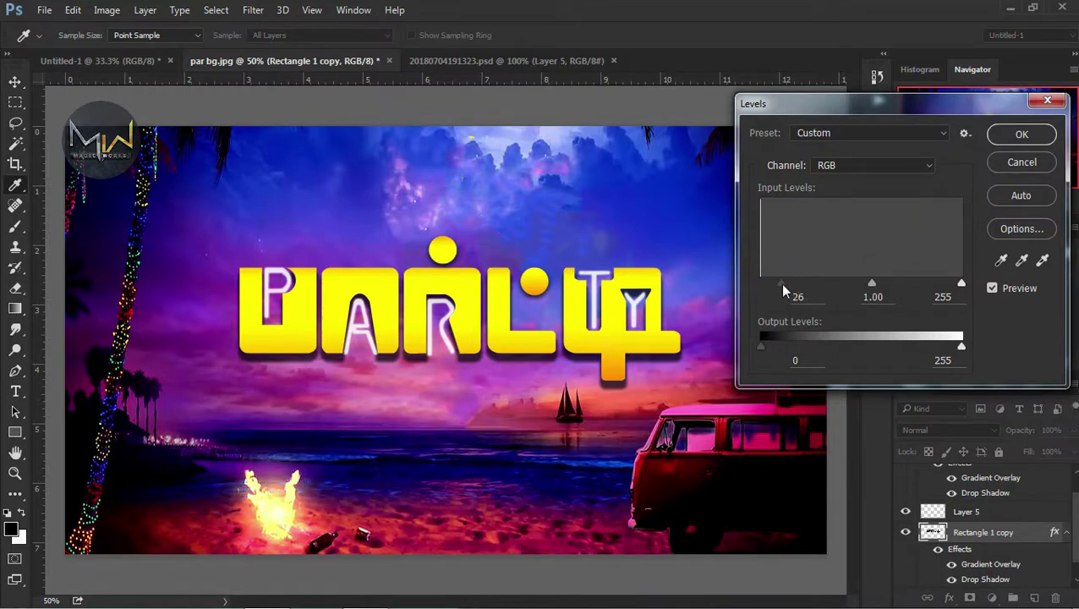
key(Tab)
click(1018, 159)
key(v)
click(905, 511)
Step: Create the new empty Layer 6 above Rectangle 1 copy
click(1036, 597)
scroll(494, 421, down, 1)
scroll(486, 417, up, 2)
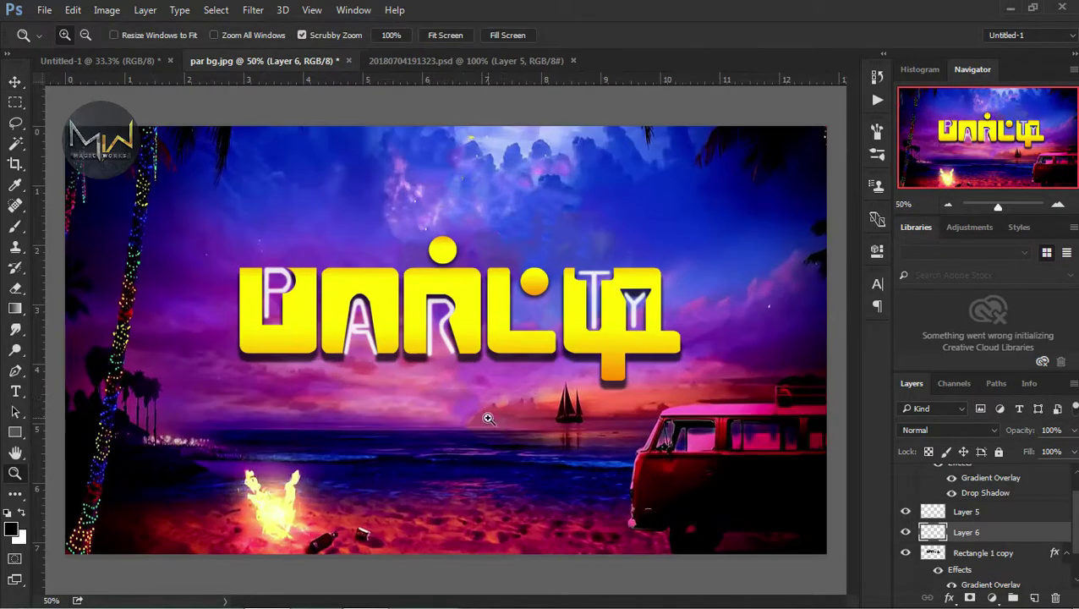
scroll(486, 417, down, 1)
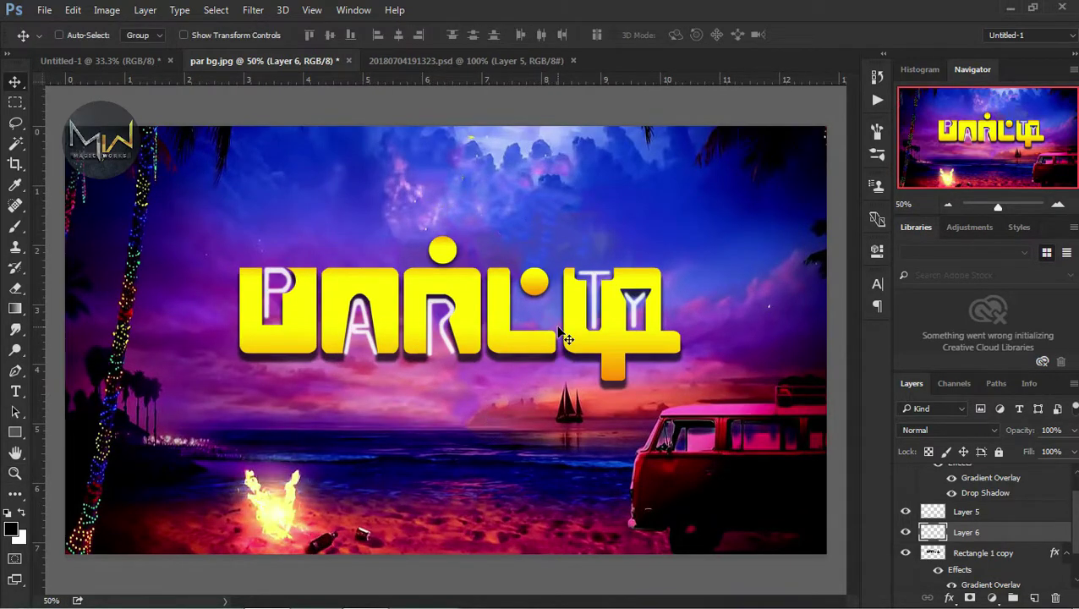
Step: Type MAGIC WORKS in a text box below PARTY, shrinking the font to about 33 pt
key(t)
drag(301, 390, 627, 512)
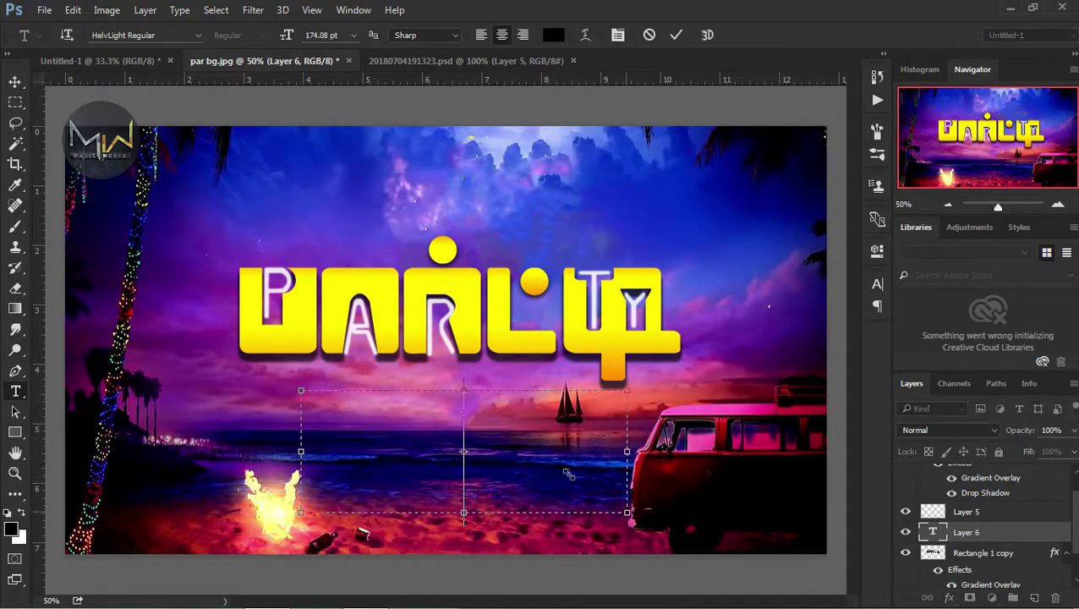
text(m)
key(BackSpace)
text(MA)
key(ctrl+a)
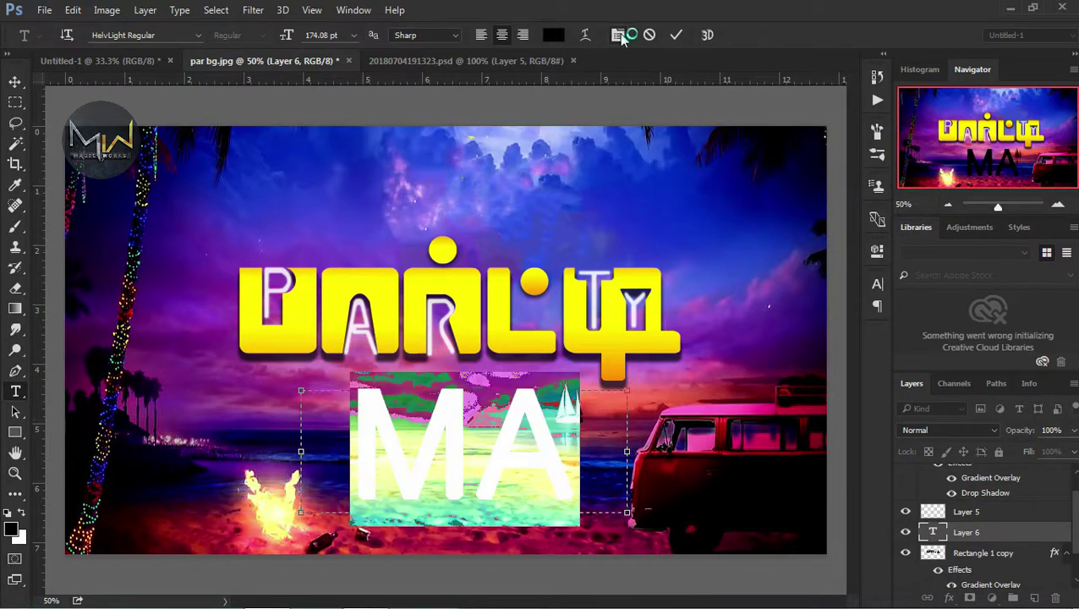
click(618, 34)
drag(696, 326, 588, 343)
click(508, 403)
text(GIC WORKS)
Step: Colour the MAGIC WORKS text ffff00 yellow and nudge it slightly up and left
key(ctrl+a)
click(827, 381)
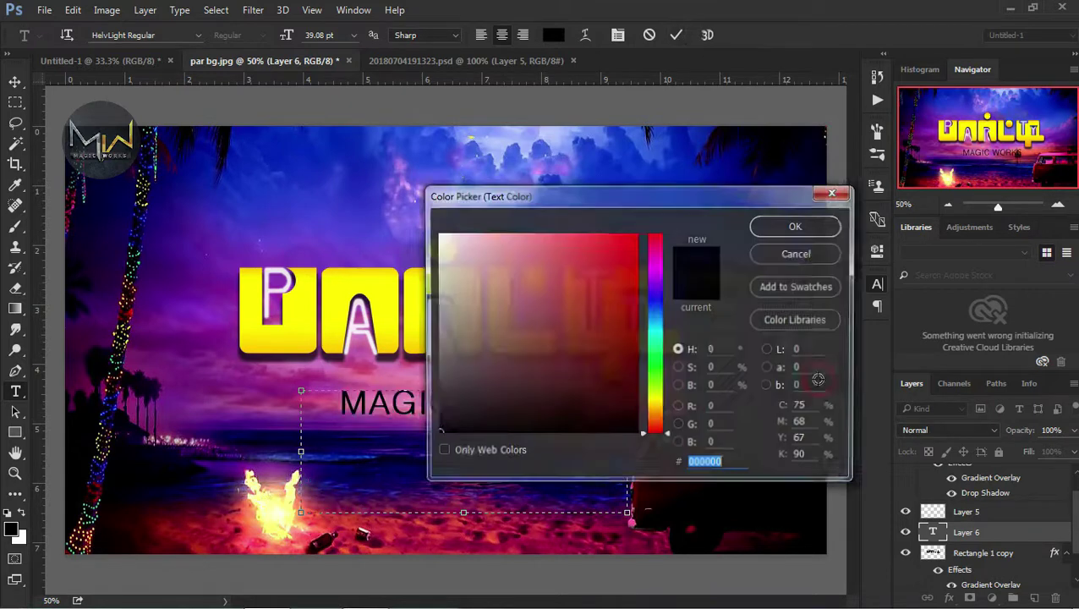
text(ffff00)
click(795, 225)
click(723, 326)
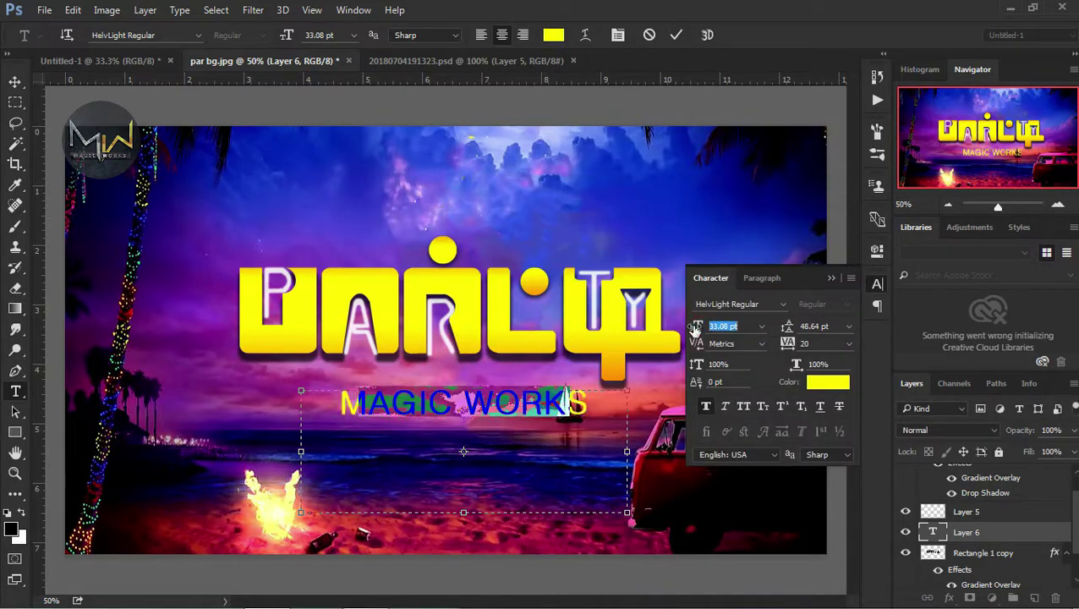
click(675, 35)
click(831, 277)
key(v)
drag(499, 421, 490, 413)
Step: Add a Drop Shadow with distance 7 and size 4 to MAGIC WORKS
click(981, 598)
click(879, 580)
drag(507, 74, 854, 171)
drag(873, 295, 861, 326)
drag(676, 171, 565, 197)
click(1000, 234)
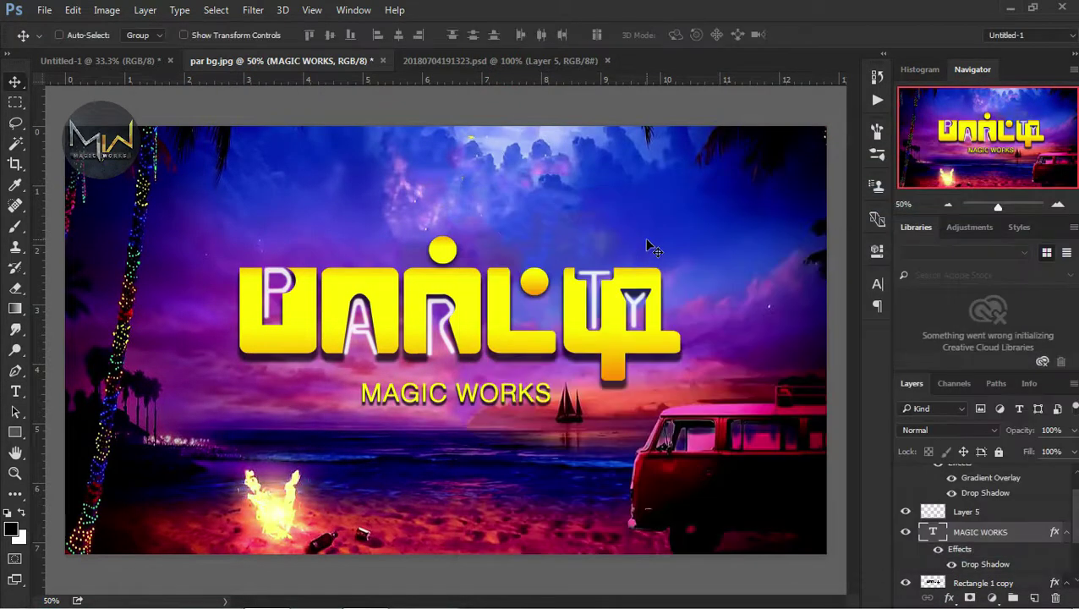